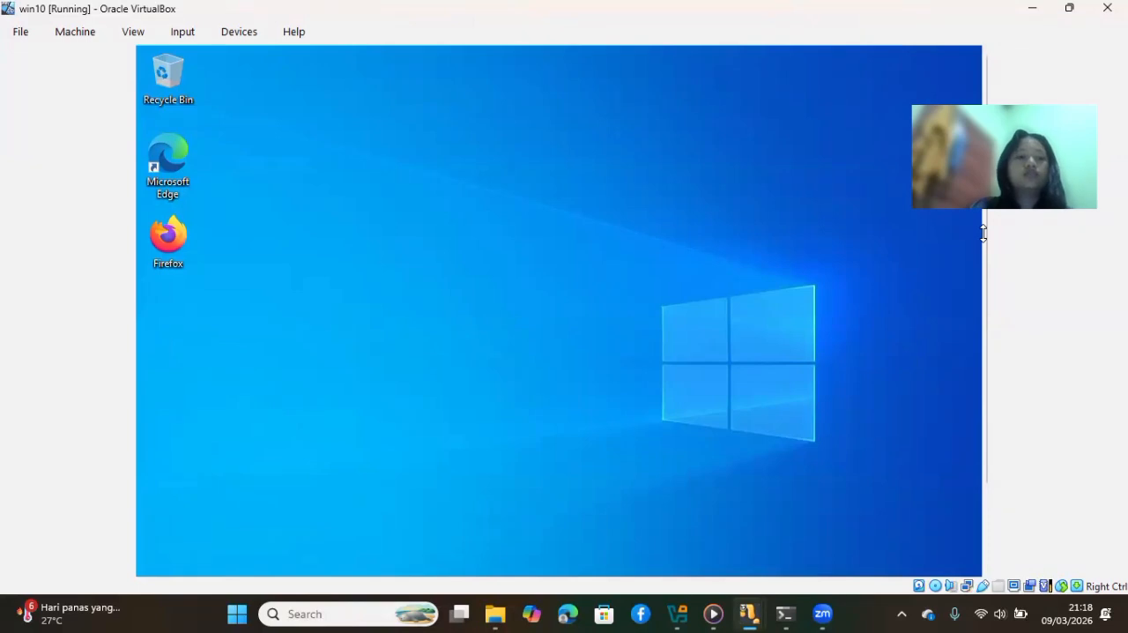
Open 192.168.2.2 in Microsoft Edge and log in to WebFig as admin with the account password
double_click(169, 185)
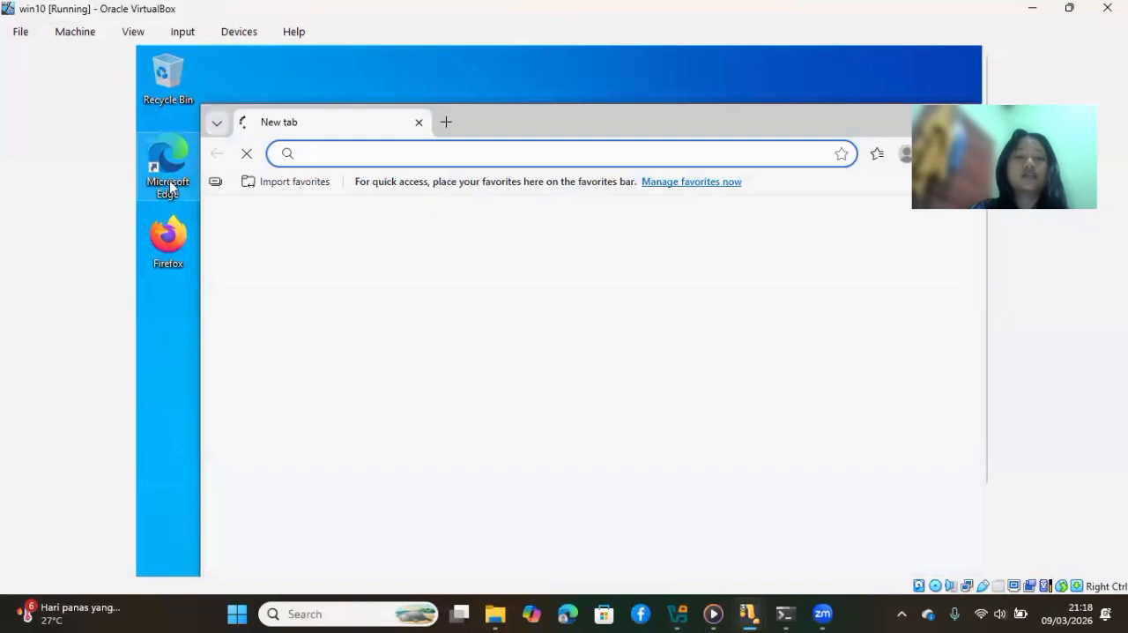
type("192.168.2.2")
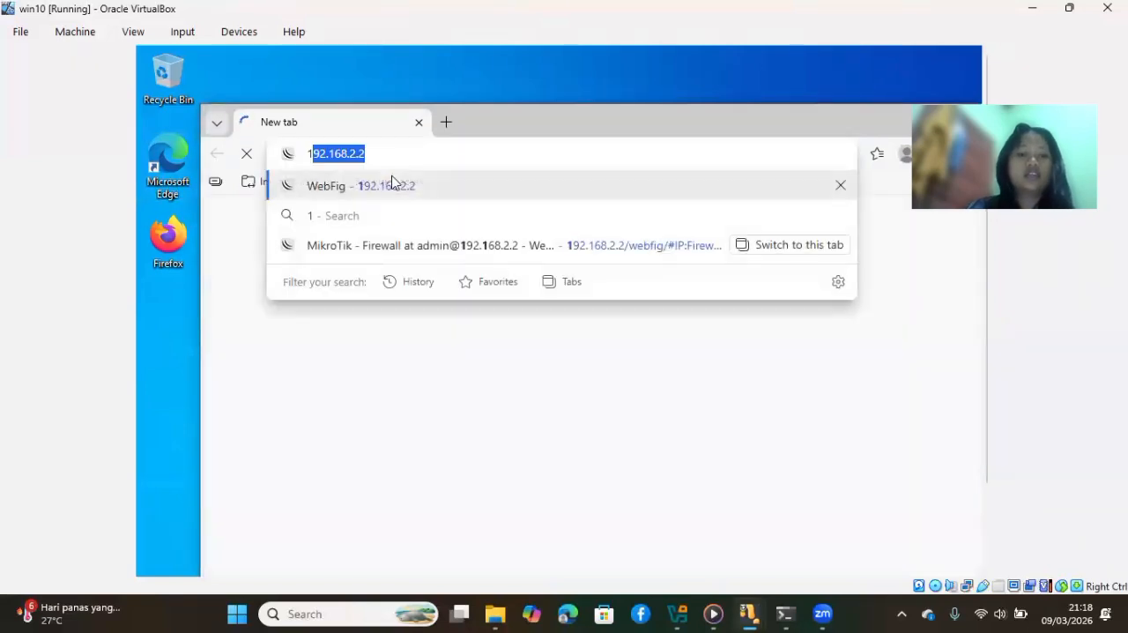
left_click(392, 185)
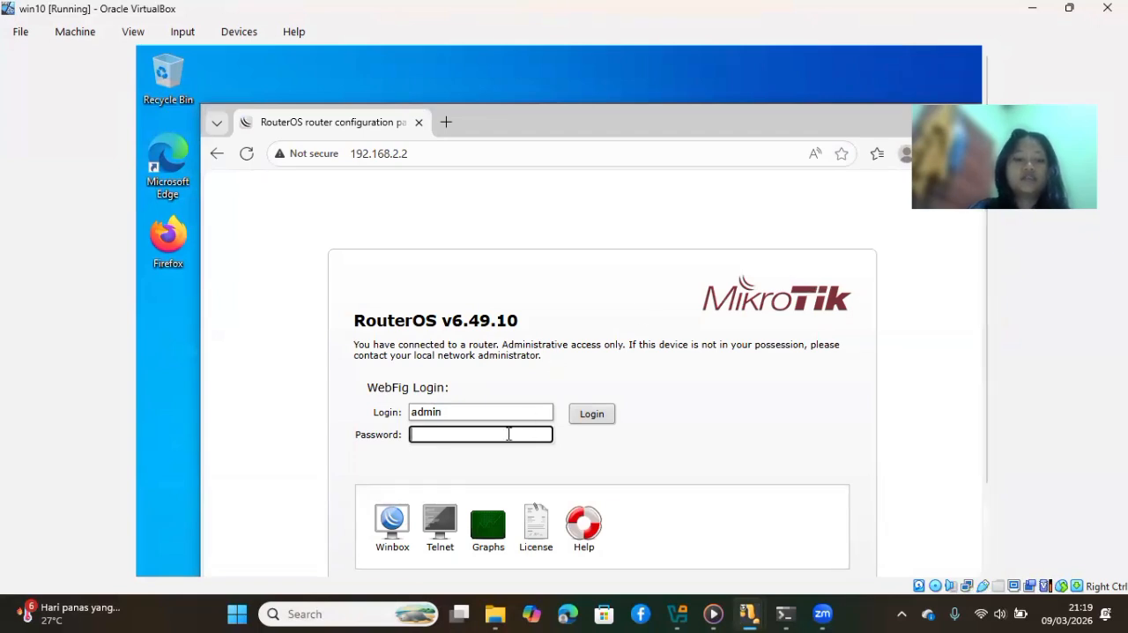
type("12")
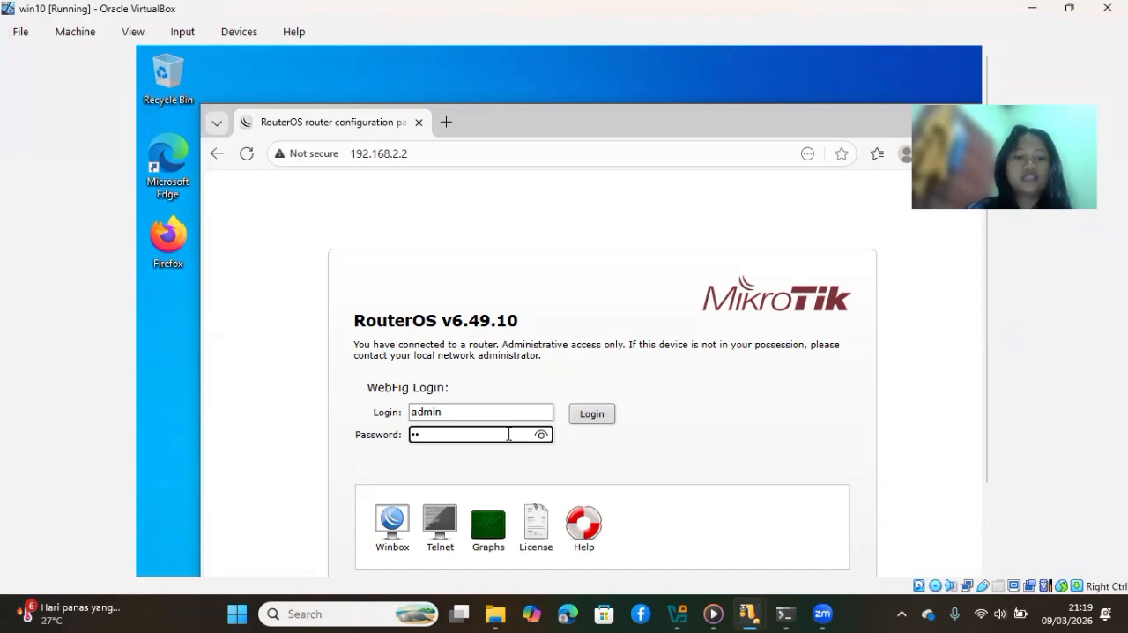
type("34")
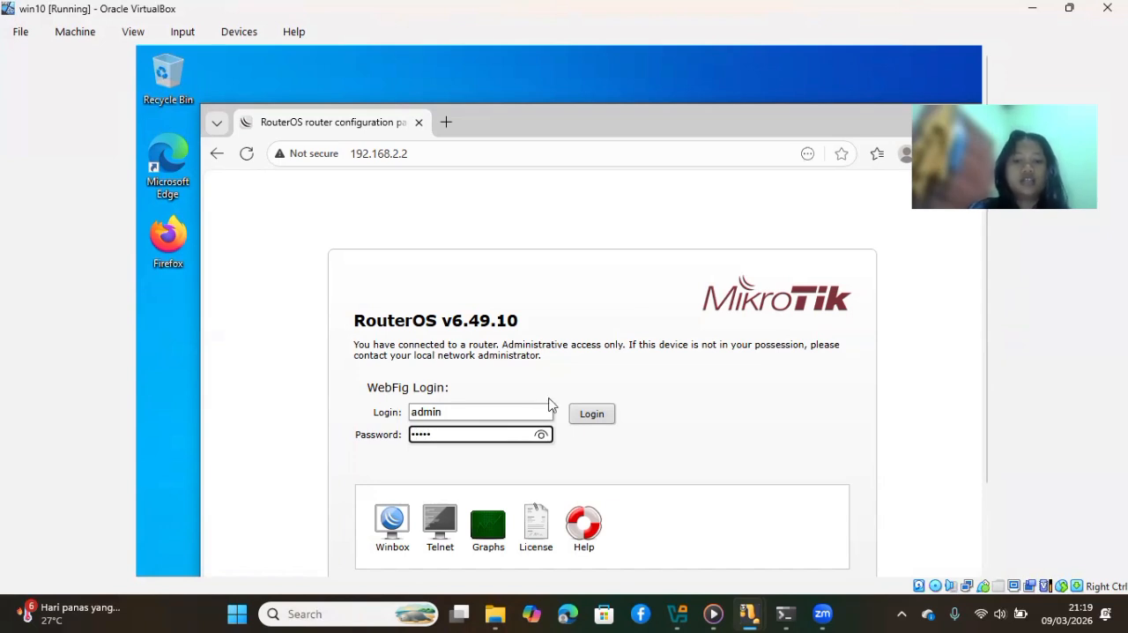
left_click(597, 414)
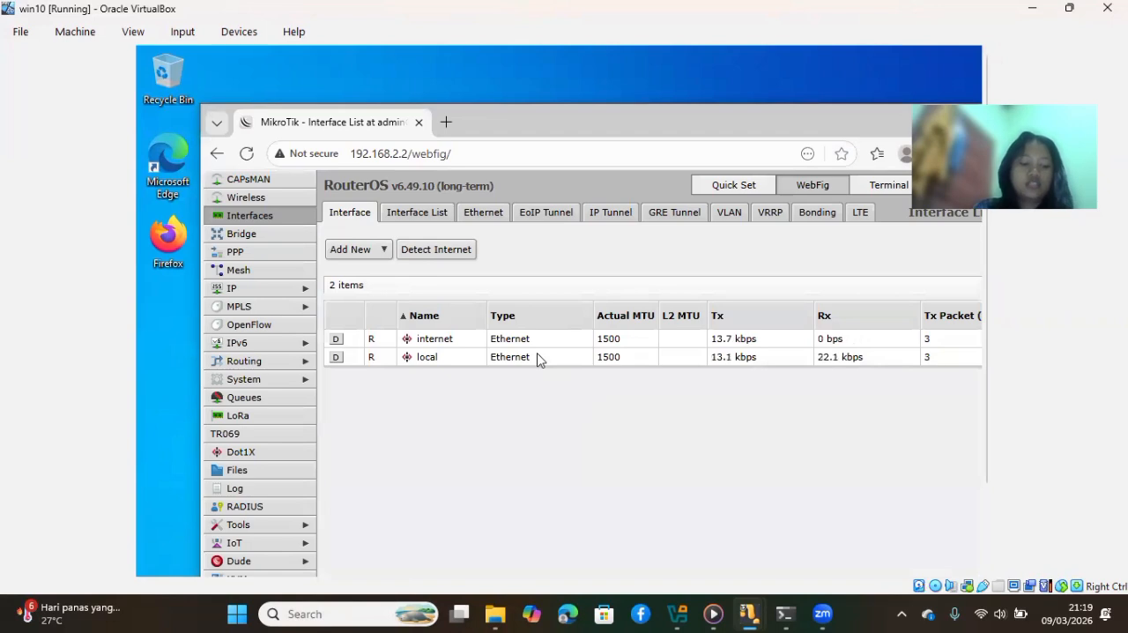
Start the DHCP server setup wizard under IP and choose local as the DHCP server interface
left_click(304, 291)
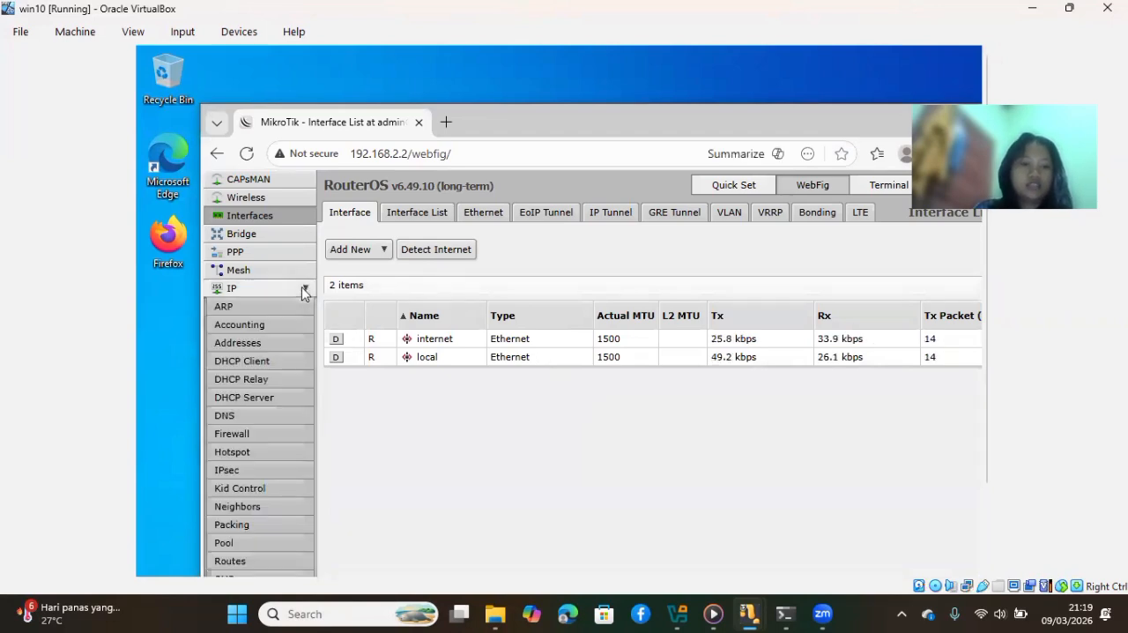
left_click(269, 401)
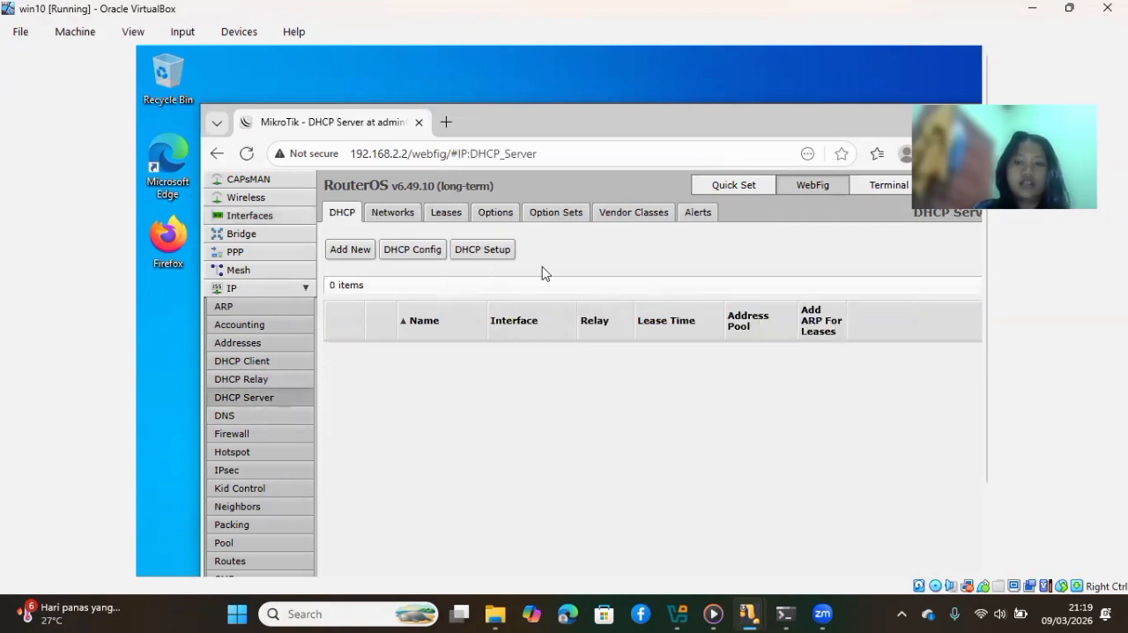
left_click(469, 253)
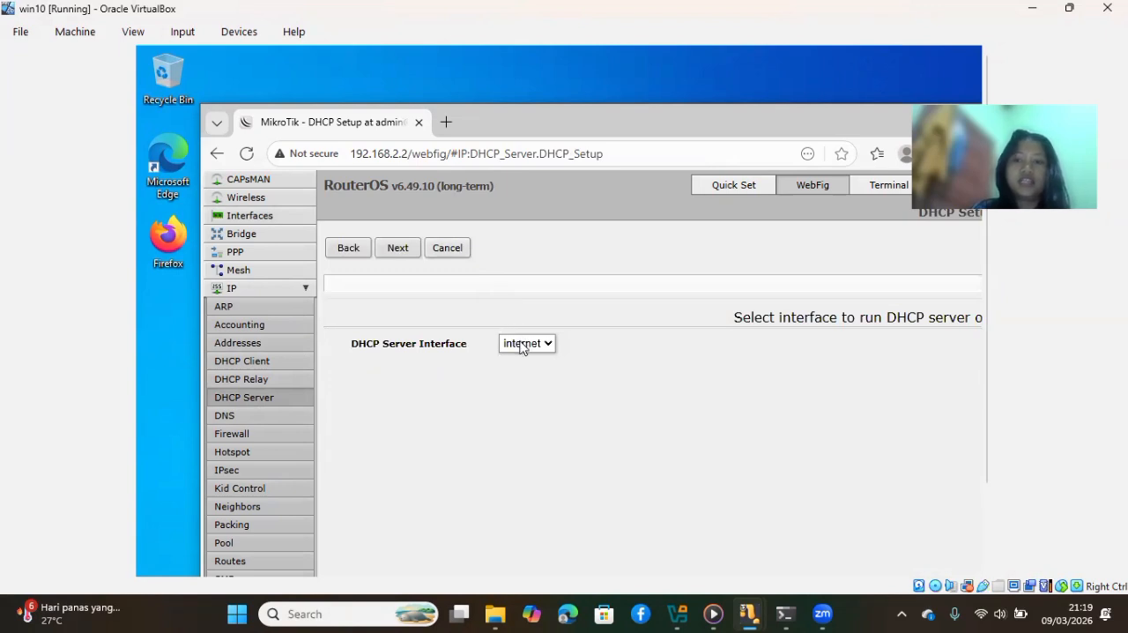
left_click(520, 346)
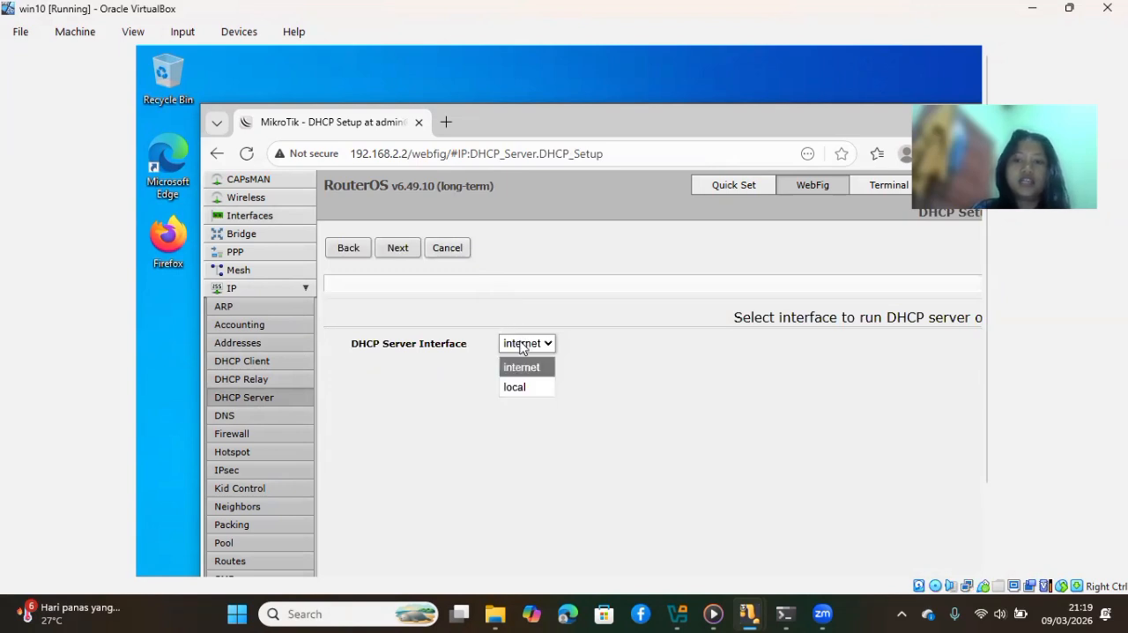
left_click(518, 386)
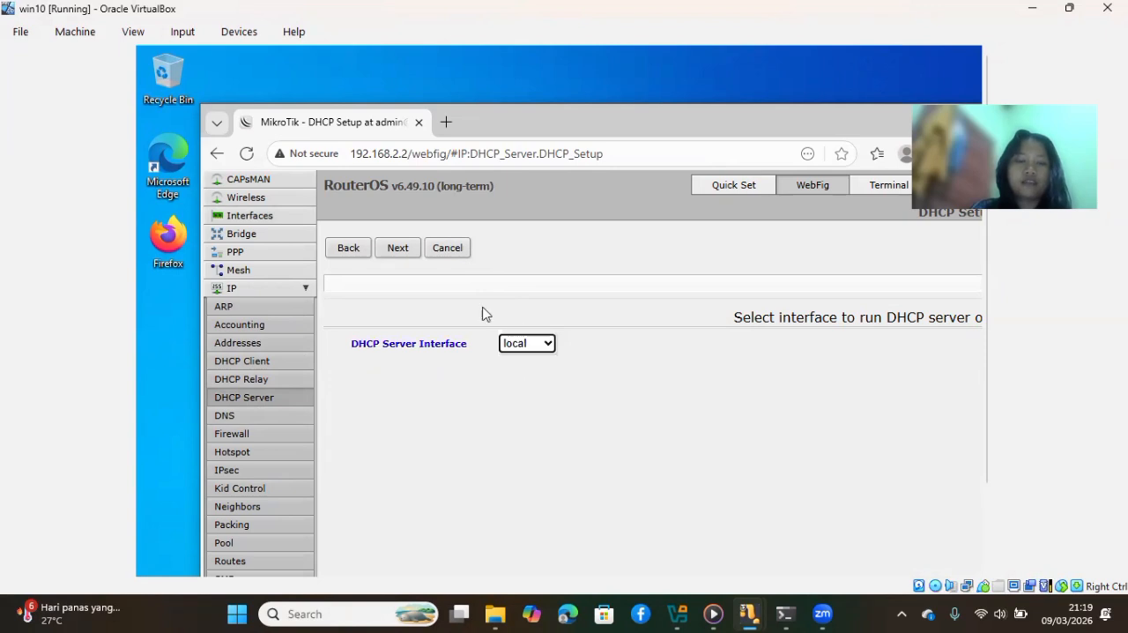
left_click(408, 246)
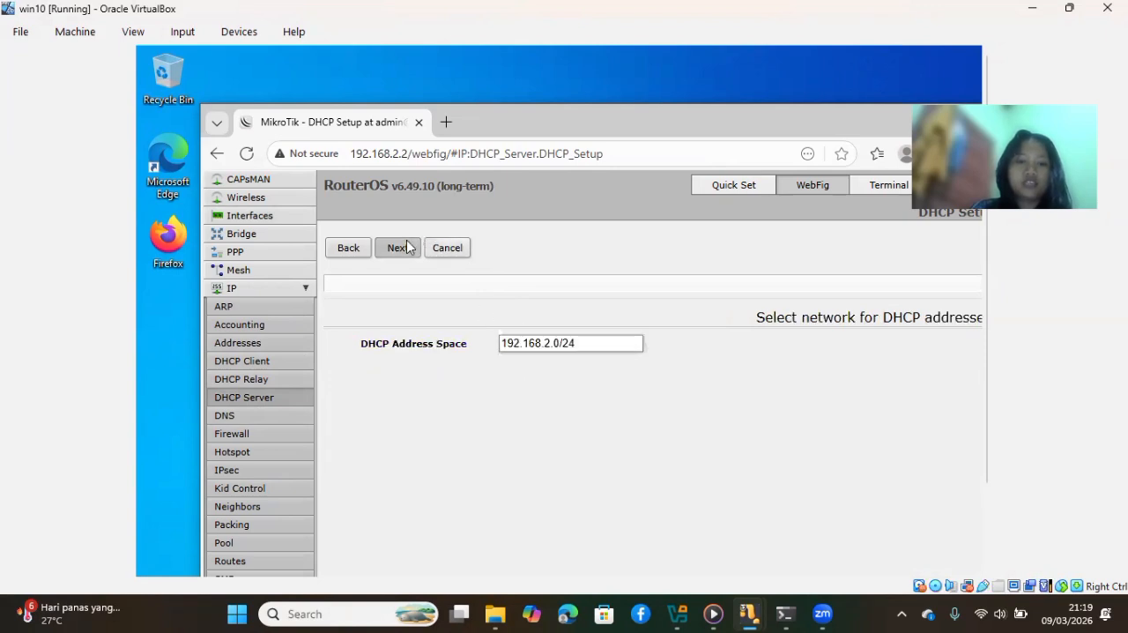
Accept the proposed DHCP address space 192.168.2.0/24, the gateway, and the addresses to give out
left_click(407, 247)
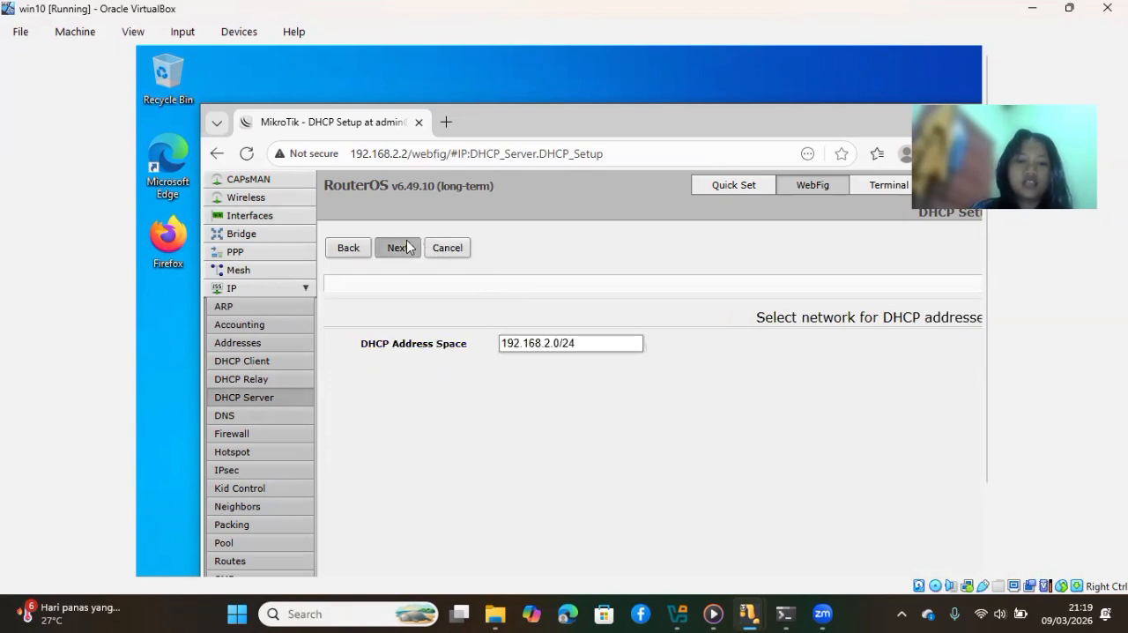
left_click(407, 247)
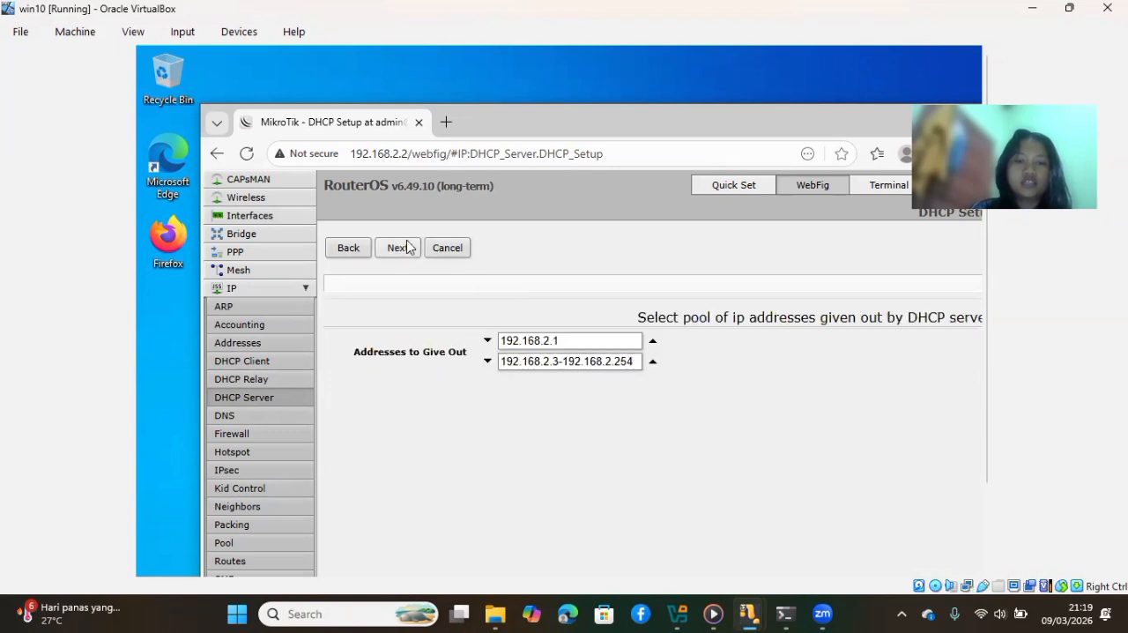
left_click(407, 247)
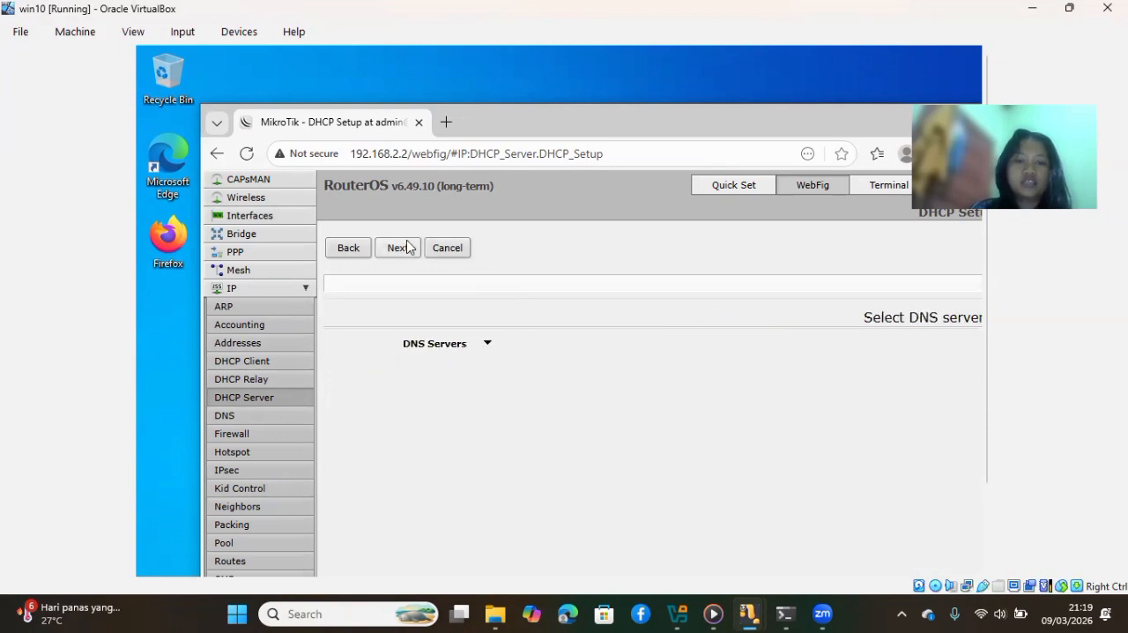
Add 8.8.8.8 as the first DNS server for the DHCP clients
left_click(487, 344)
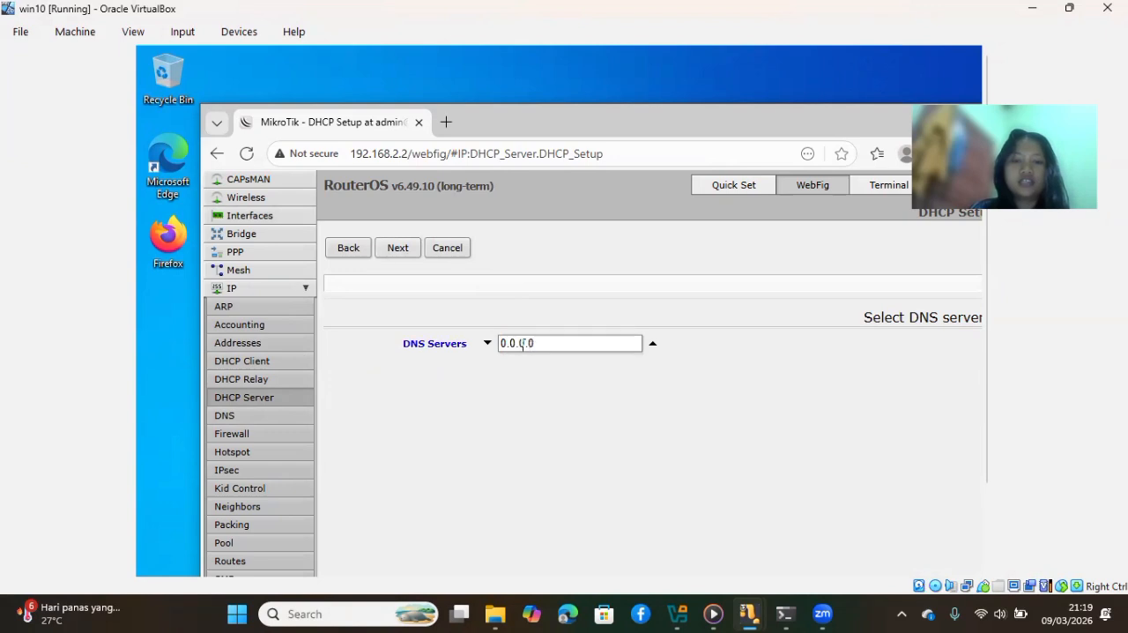
left_click(510, 343)
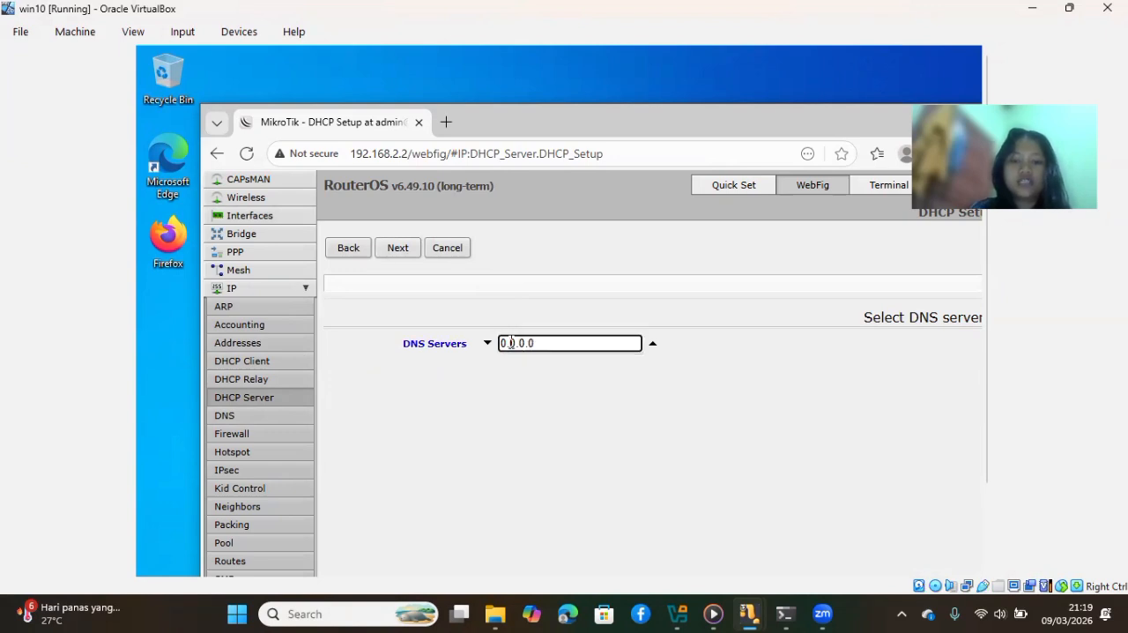
key("Left")
key("BackSpace")
type("8")
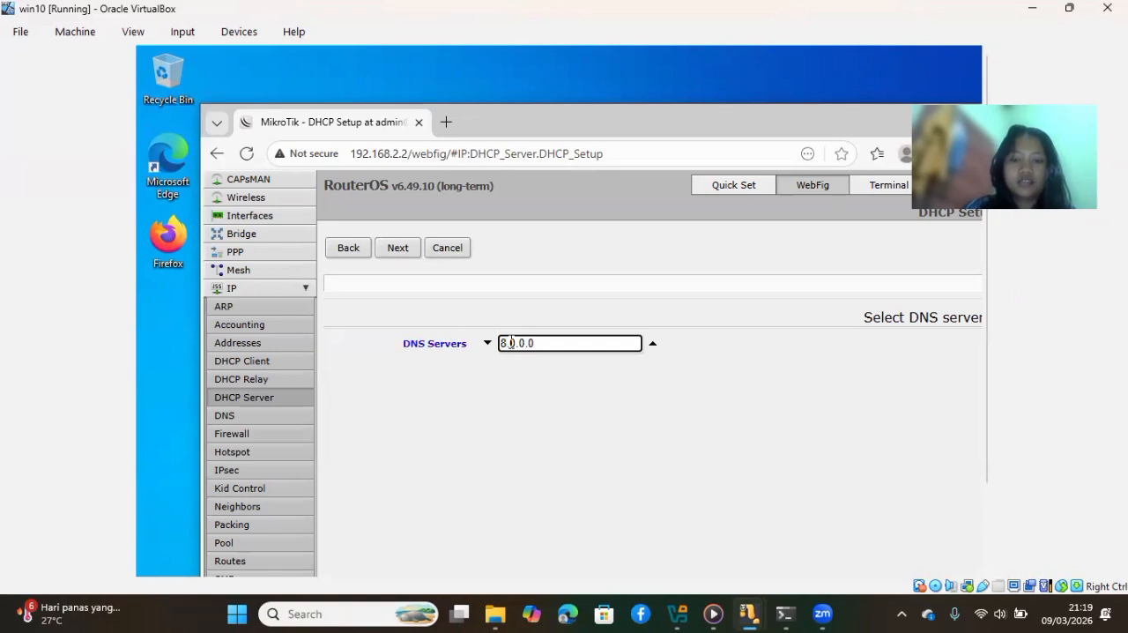
key("BackSpace")
type("8")
key("BackSpace")
type("8.8.8")
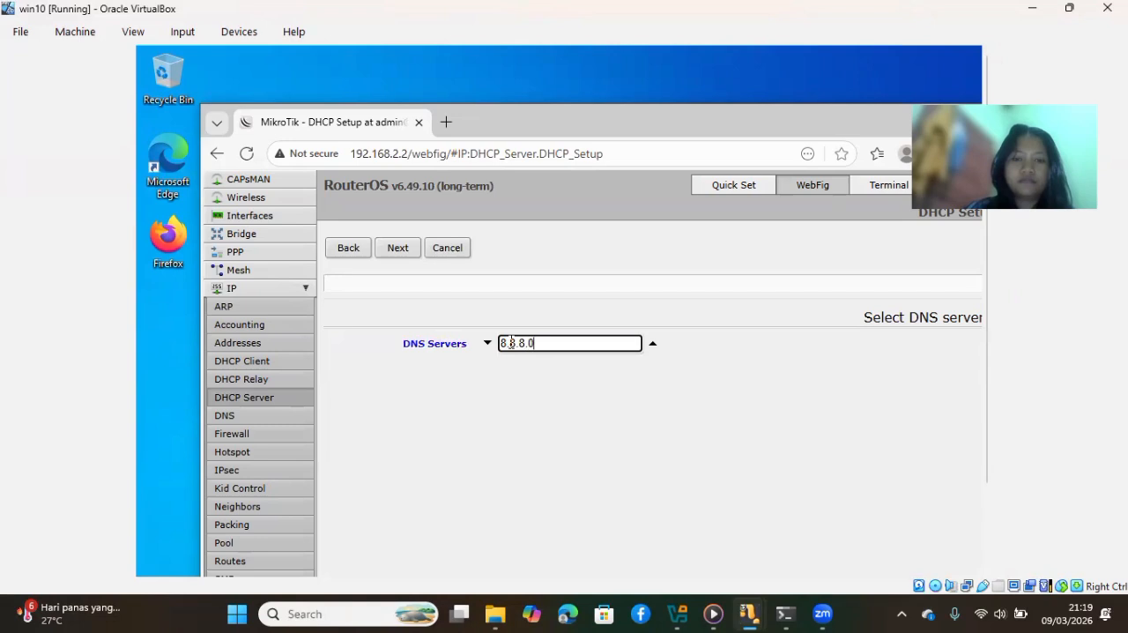
key("BackSpace")
type("8")
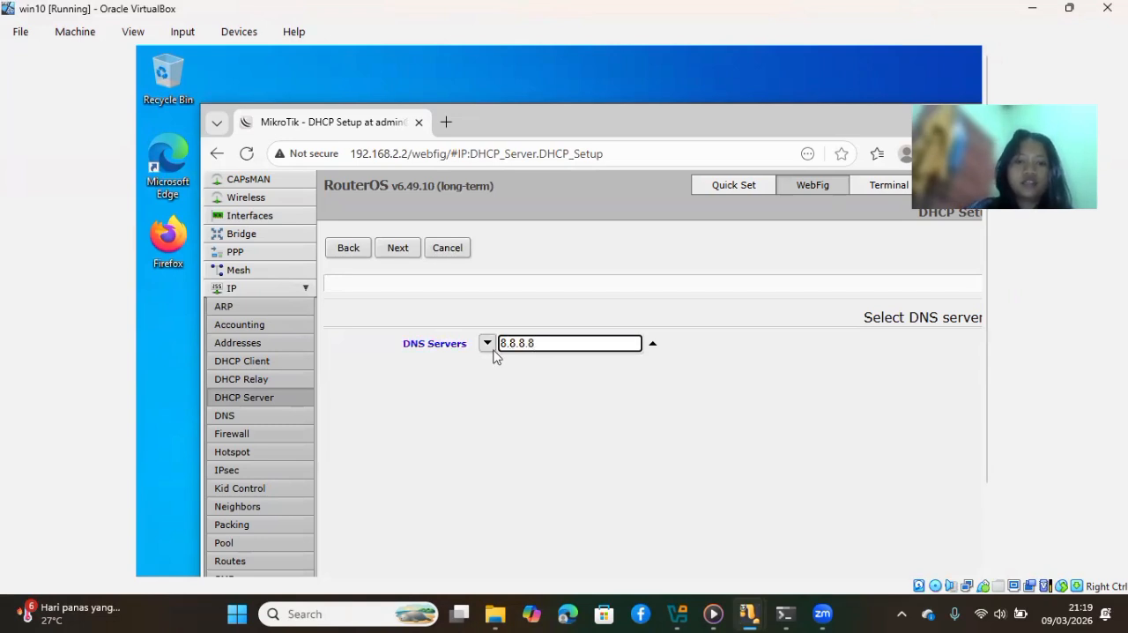
Add 8.8.4.4 as the second DNS server and finish the DHCP setup with the 00:10:00 lease time
left_click(487, 342)
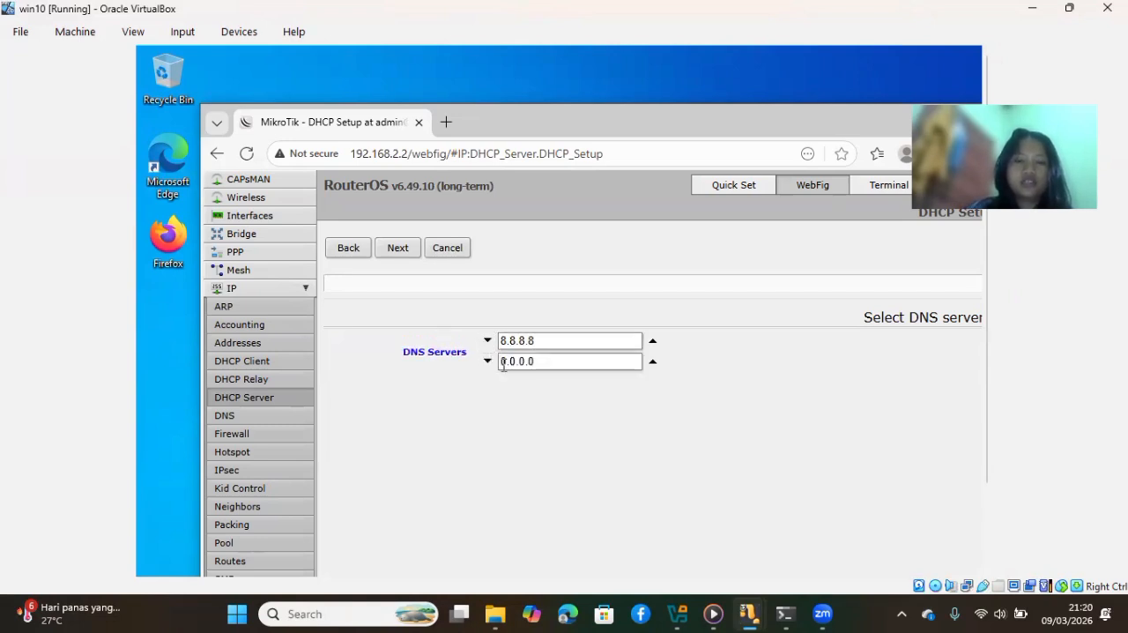
left_click(509, 361)
key("BackSpace")
key("BackSpace")
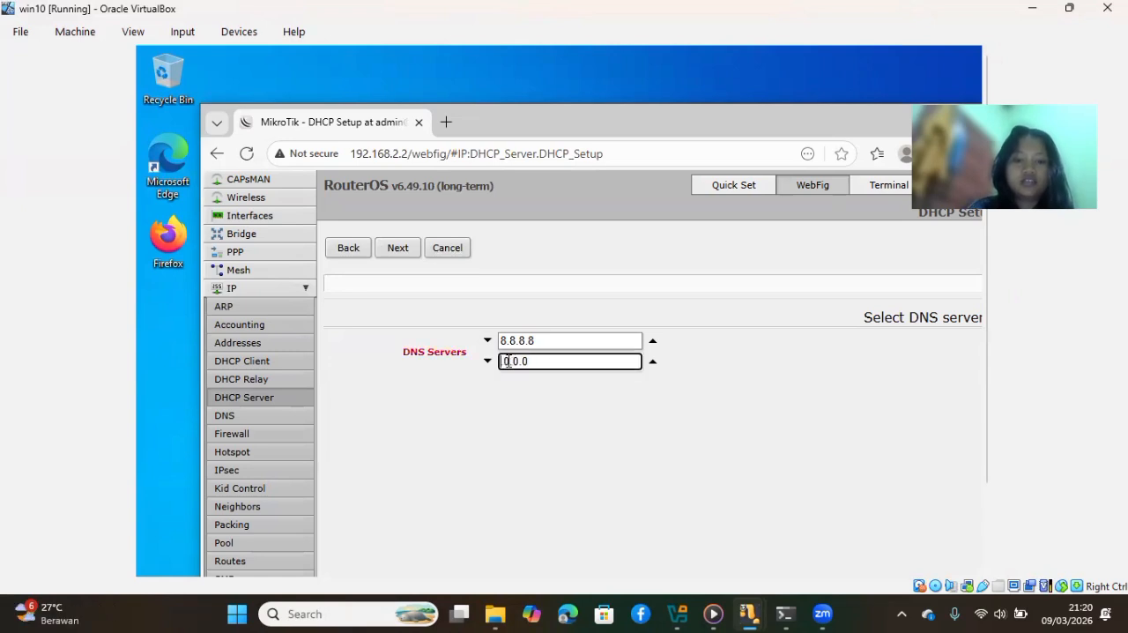
type("8")
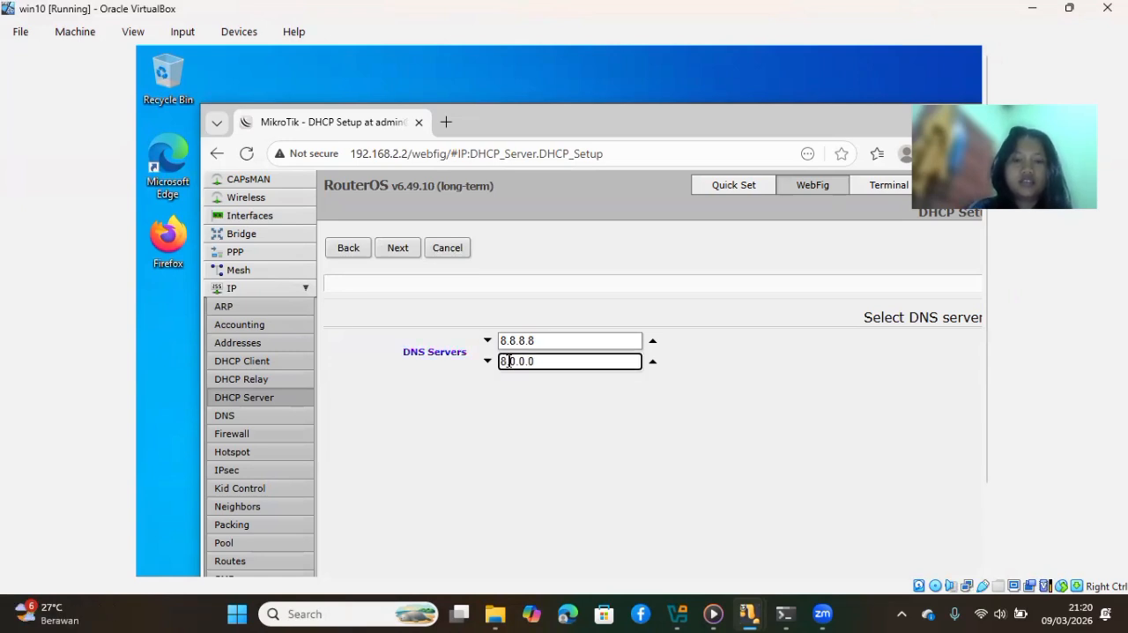
key("Delete")
type(".8")
key("BackSpace")
type("4")
key("Delete")
type("4")
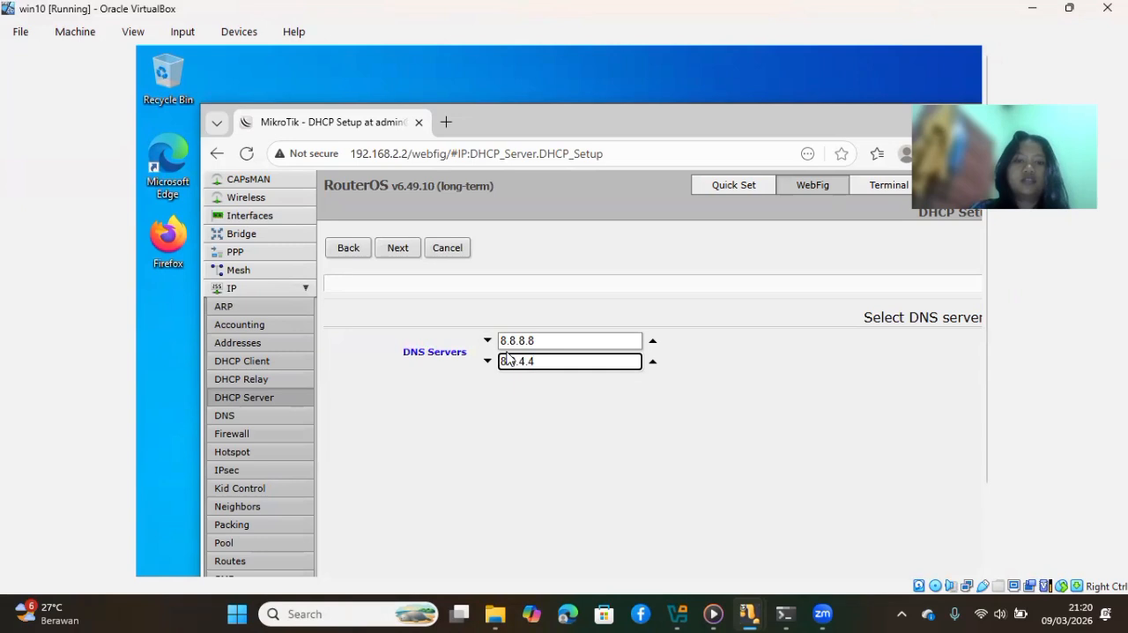
left_click(409, 253)
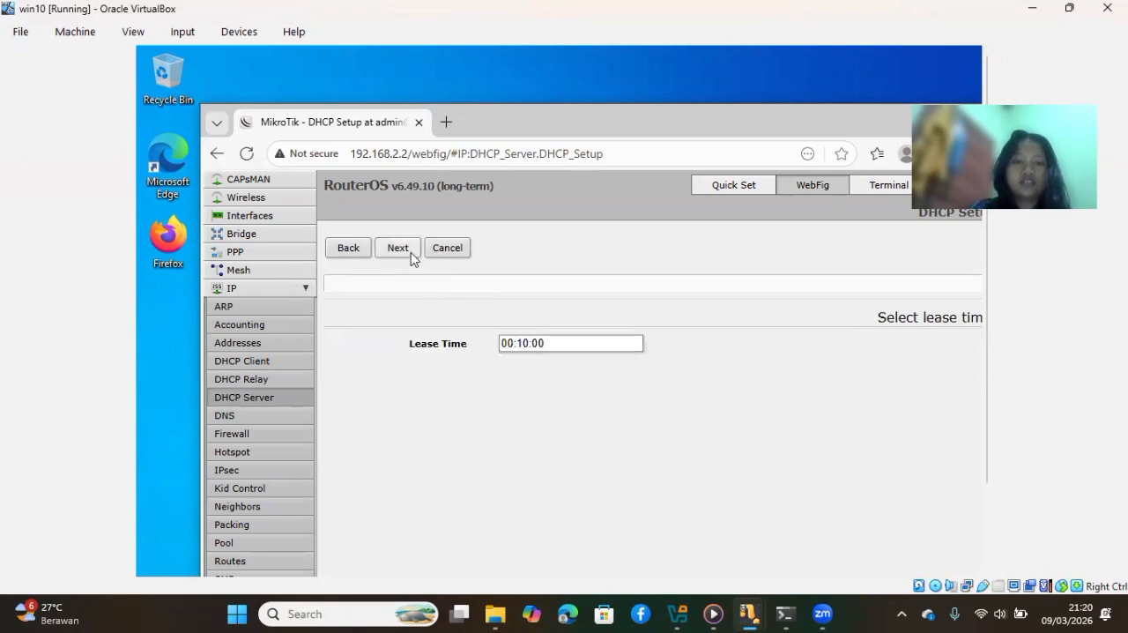
left_click(409, 254)
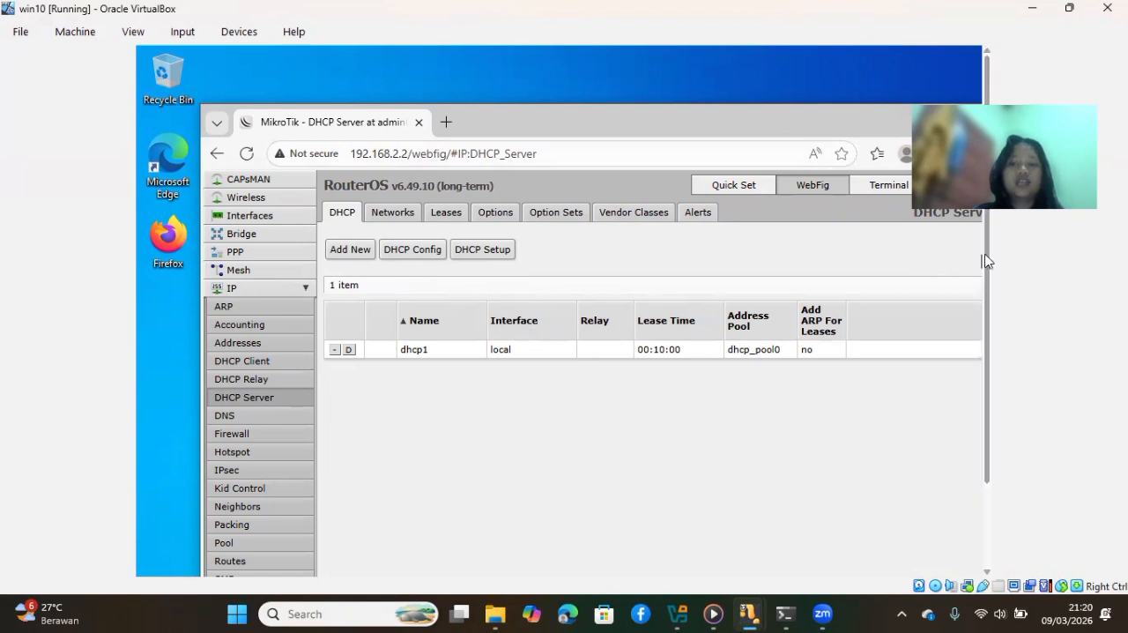
Launch winbox64 from the Downloads folder, connect to the router at 192.168.2.2, and dismiss the RouterOS welcome notice
left_click_drag(986, 260, 978, 362)
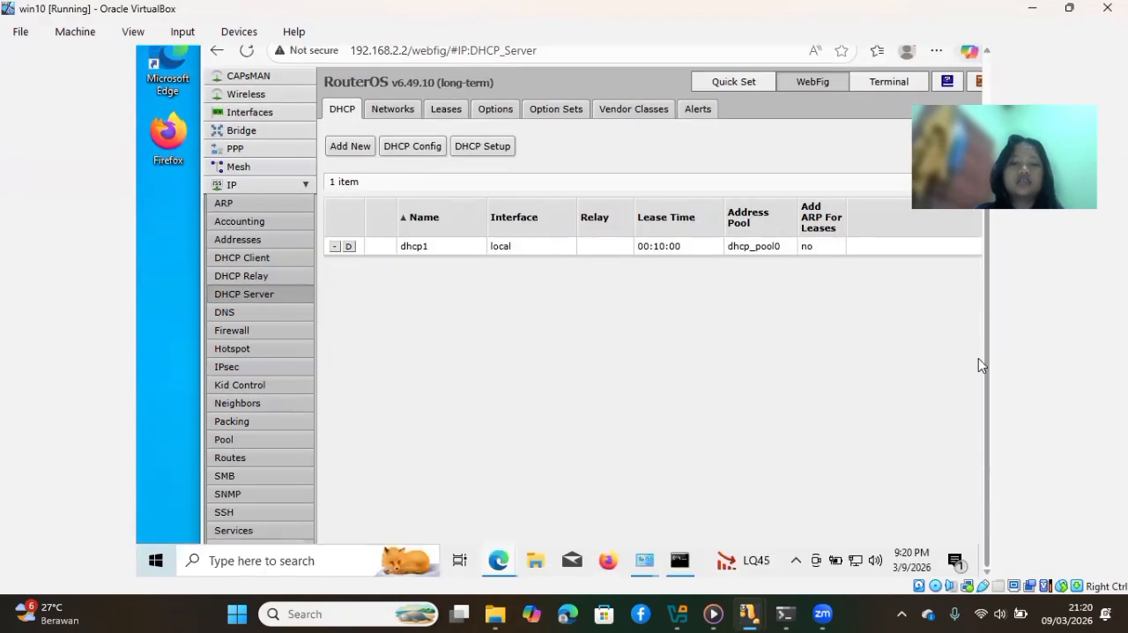
left_click(536, 561)
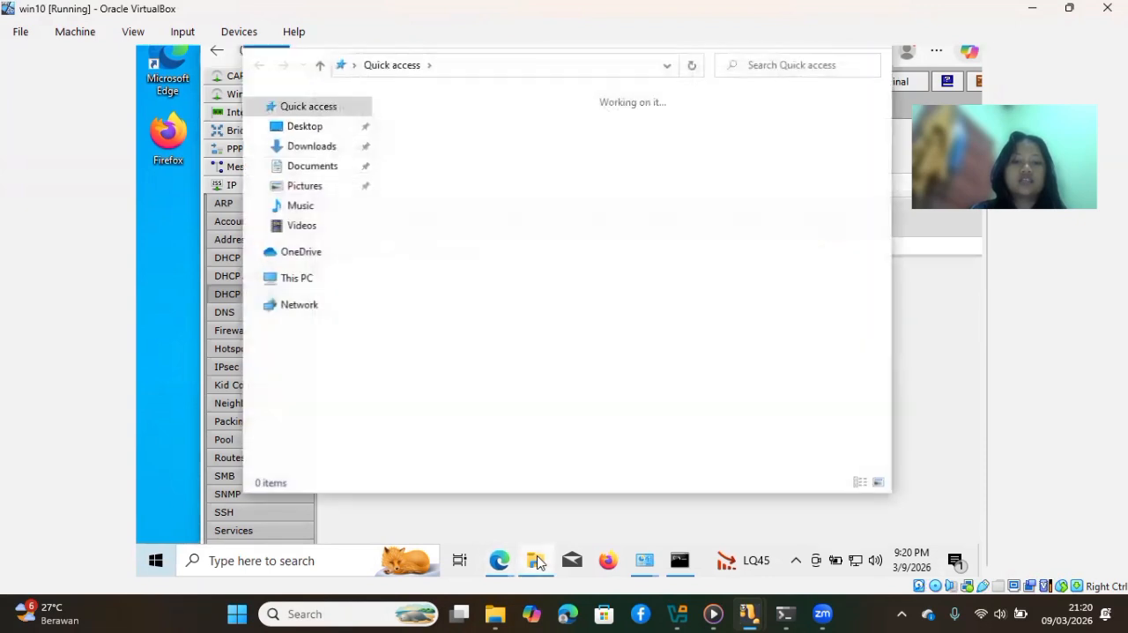
left_click(322, 146)
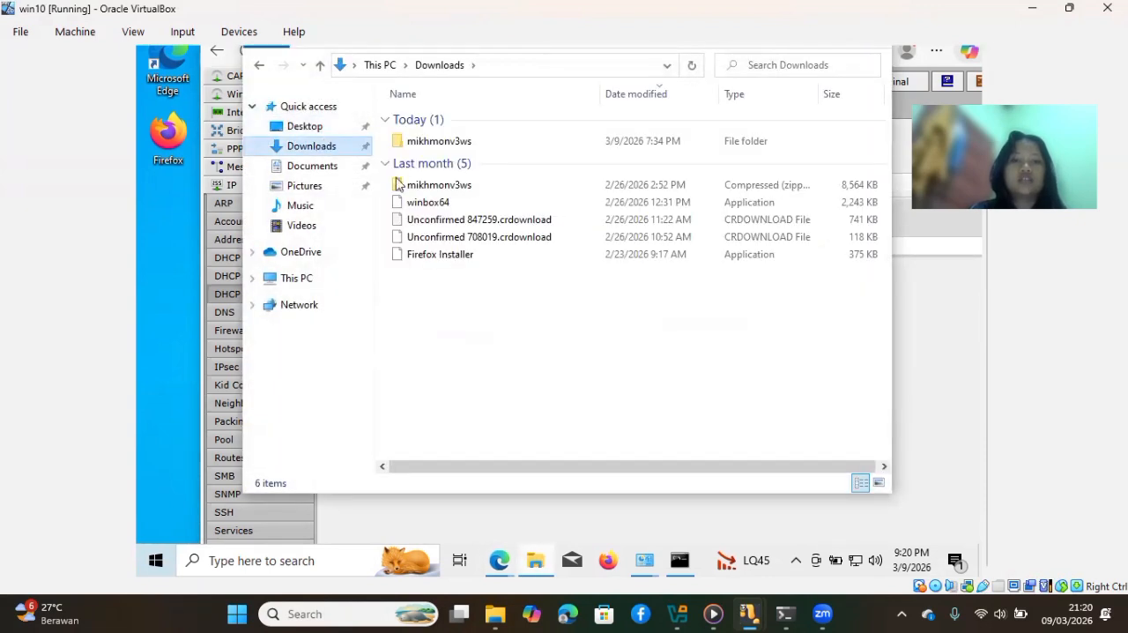
double_click(480, 201)
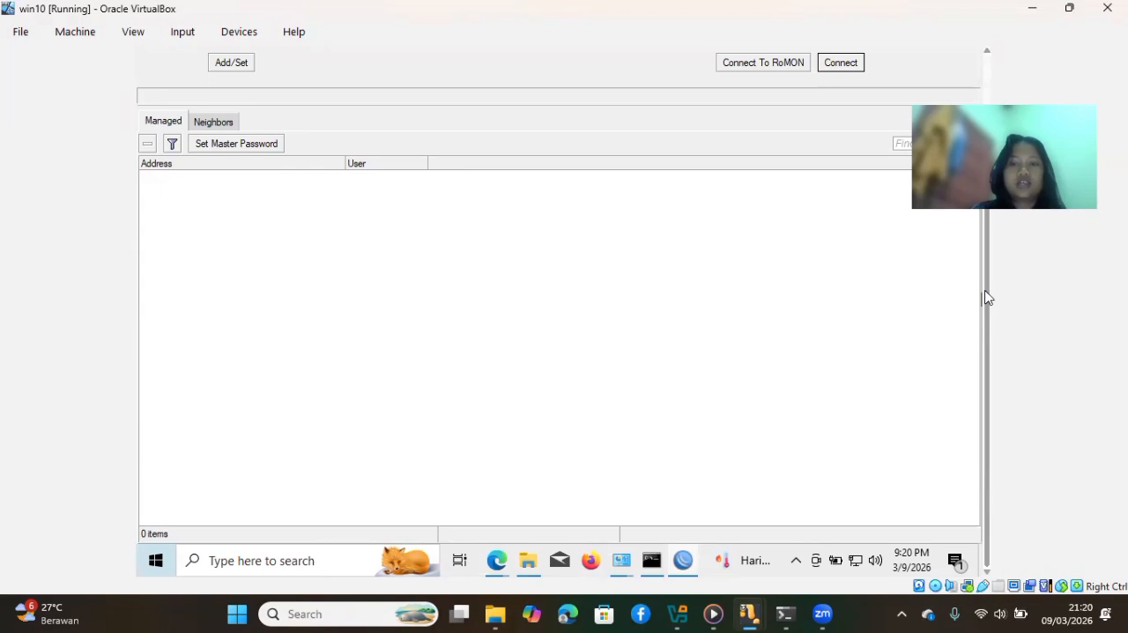
scroll(985, 298, "up", 2)
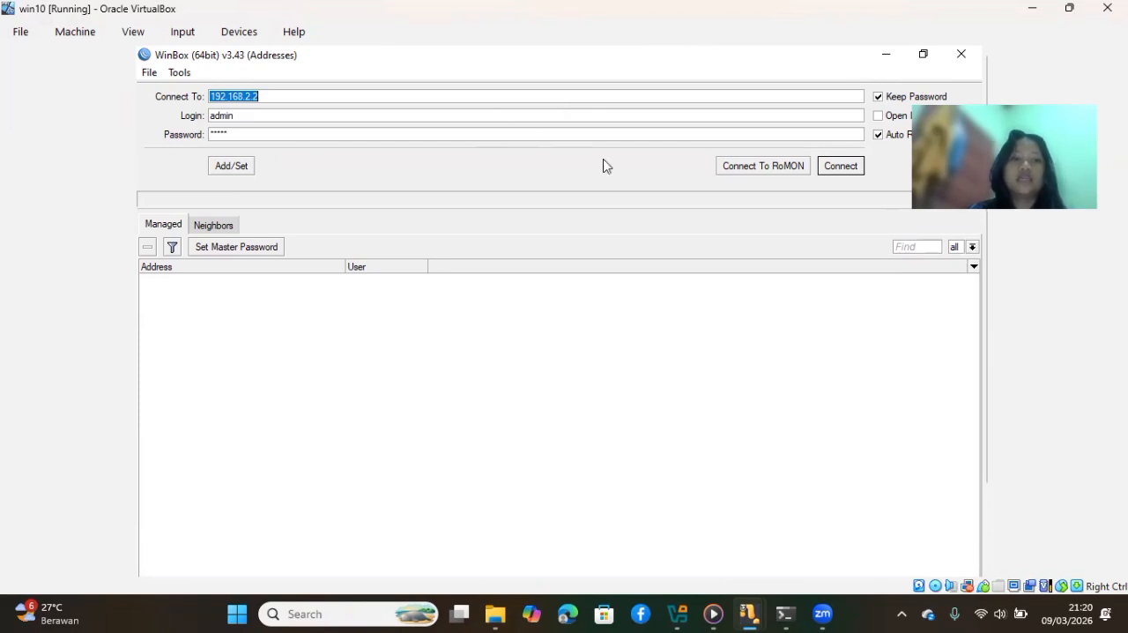
left_click(833, 167)
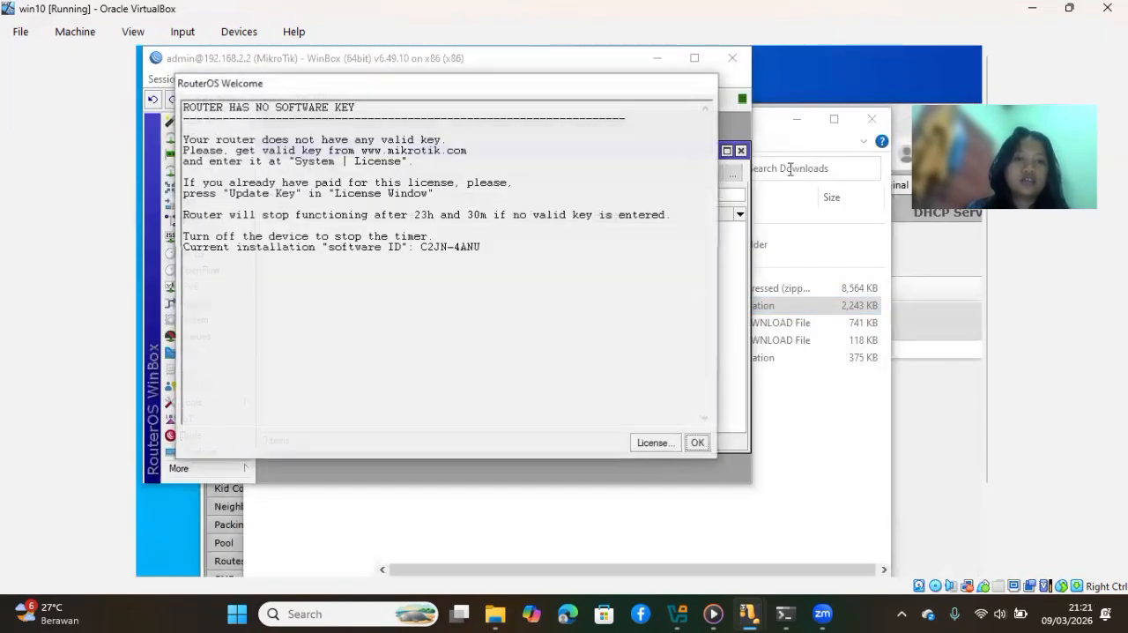
left_click(698, 445)
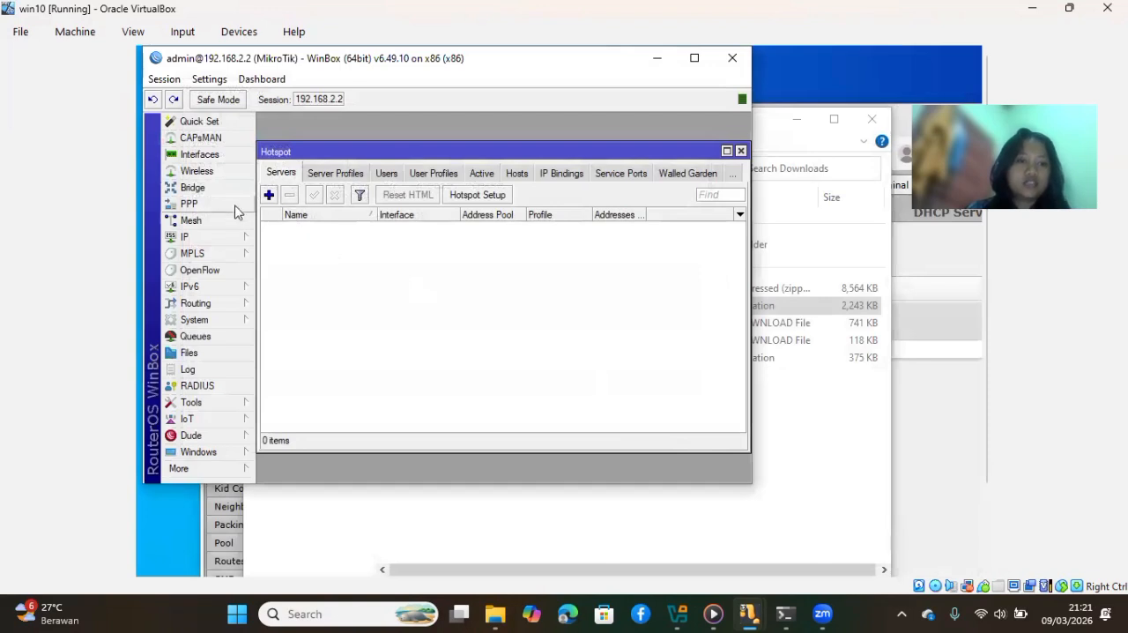
Start the Hotspot Setup wizard and select local as the HotSpot interface
left_click(228, 238)
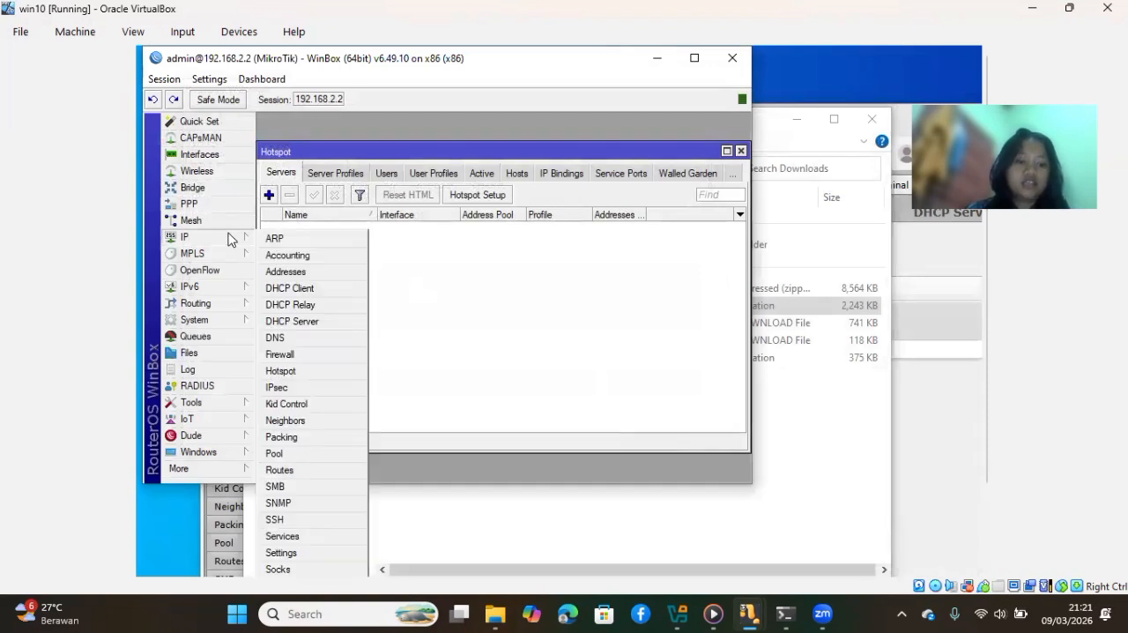
left_click(299, 374)
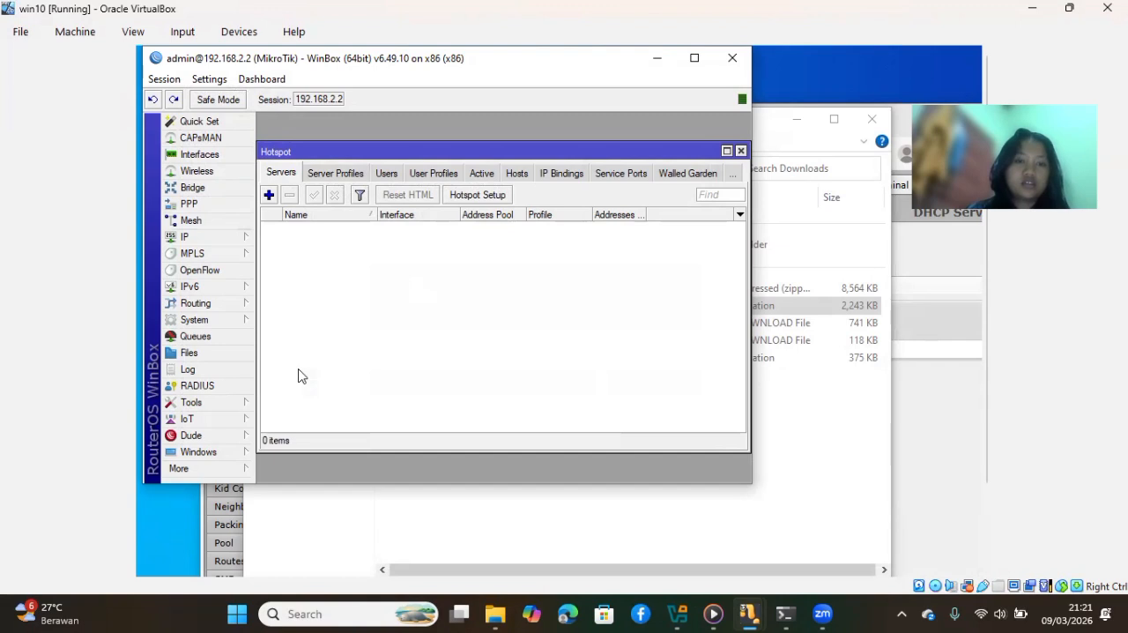
left_click(476, 196)
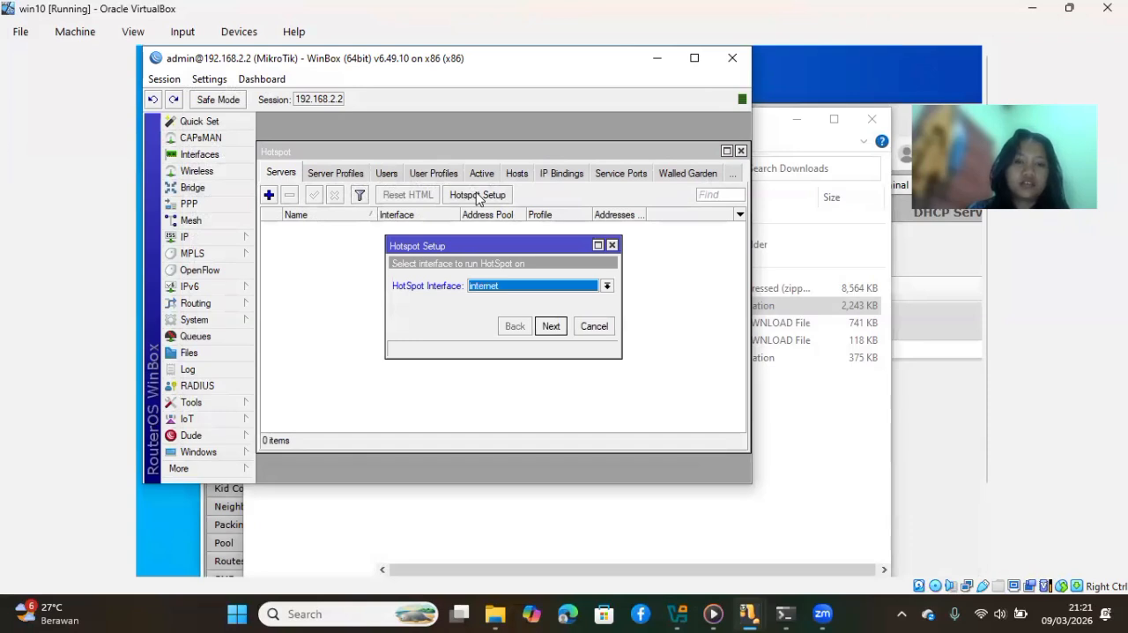
left_click(606, 285)
left_click(580, 311)
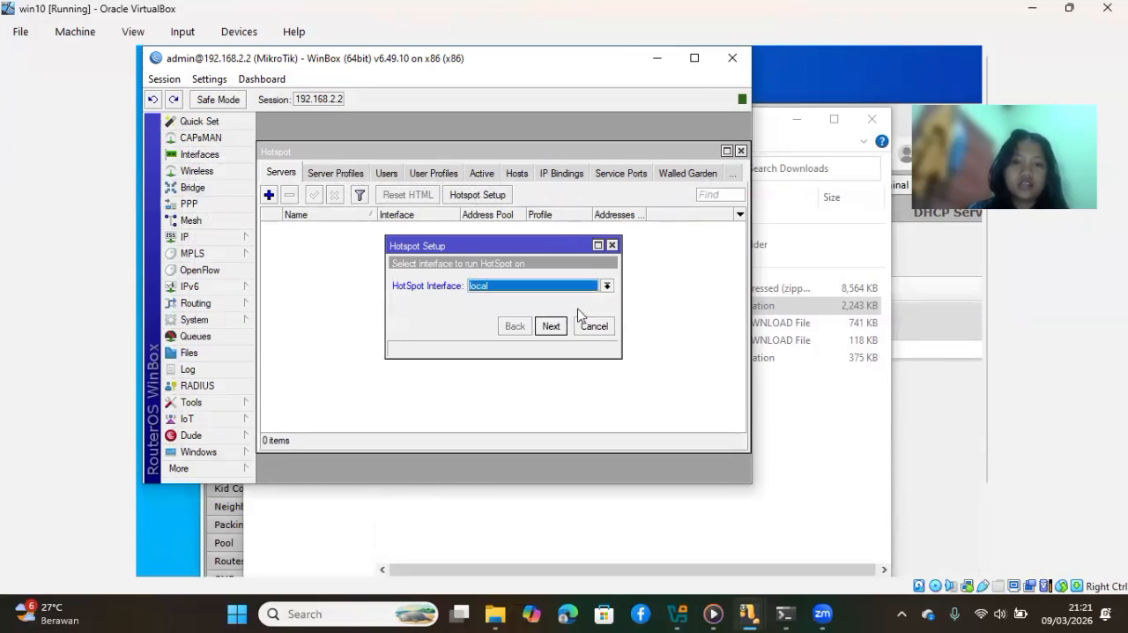
left_click(552, 326)
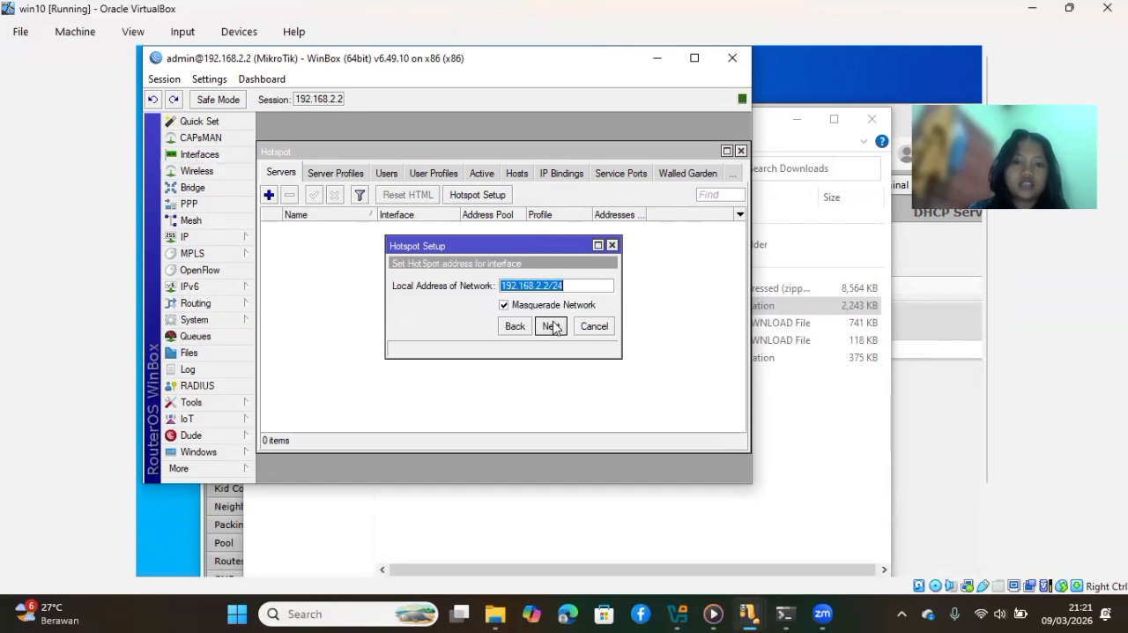
Accept the proposed masqueraded network 192.168.2.2/24 and address pool, with certificate none and SMTP server 0.0.0.0
left_click(552, 326)
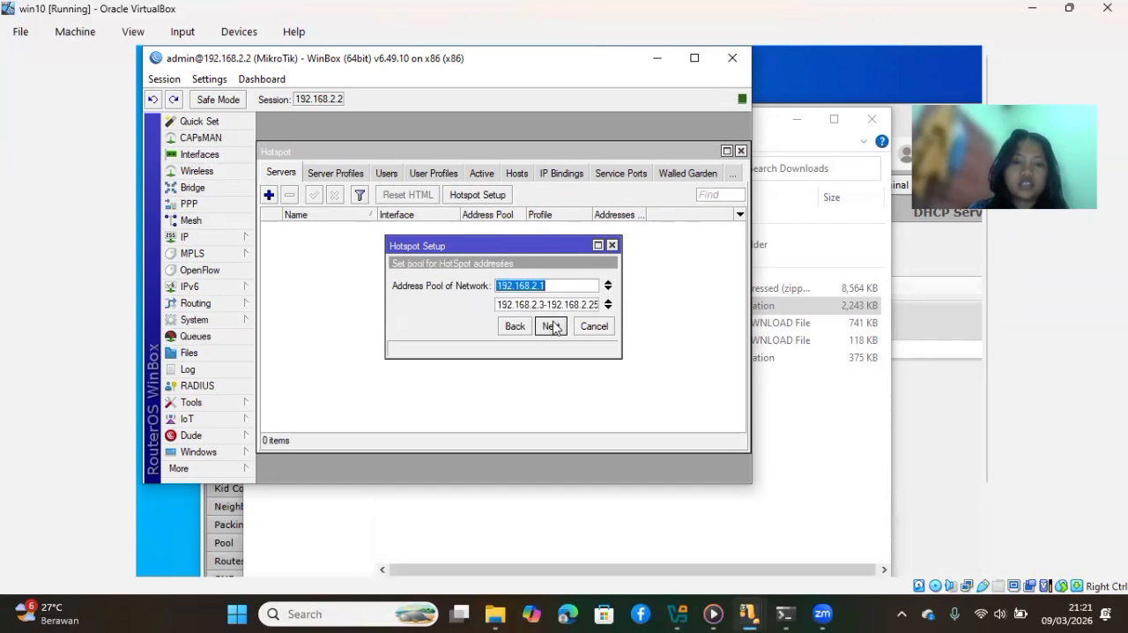
left_click(553, 326)
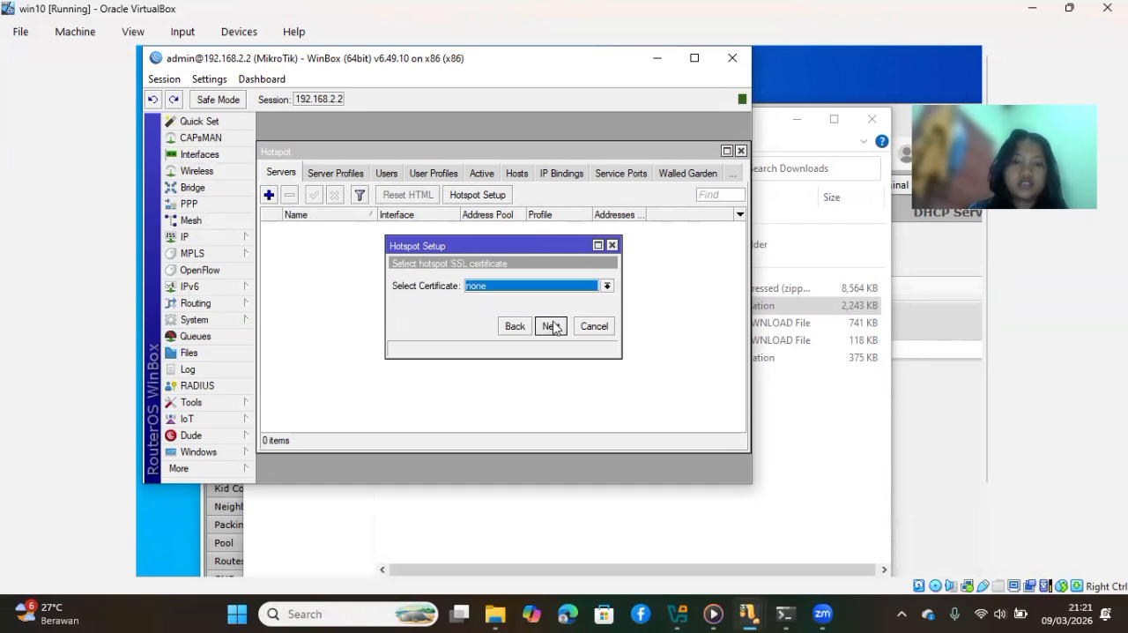
left_click(607, 288)
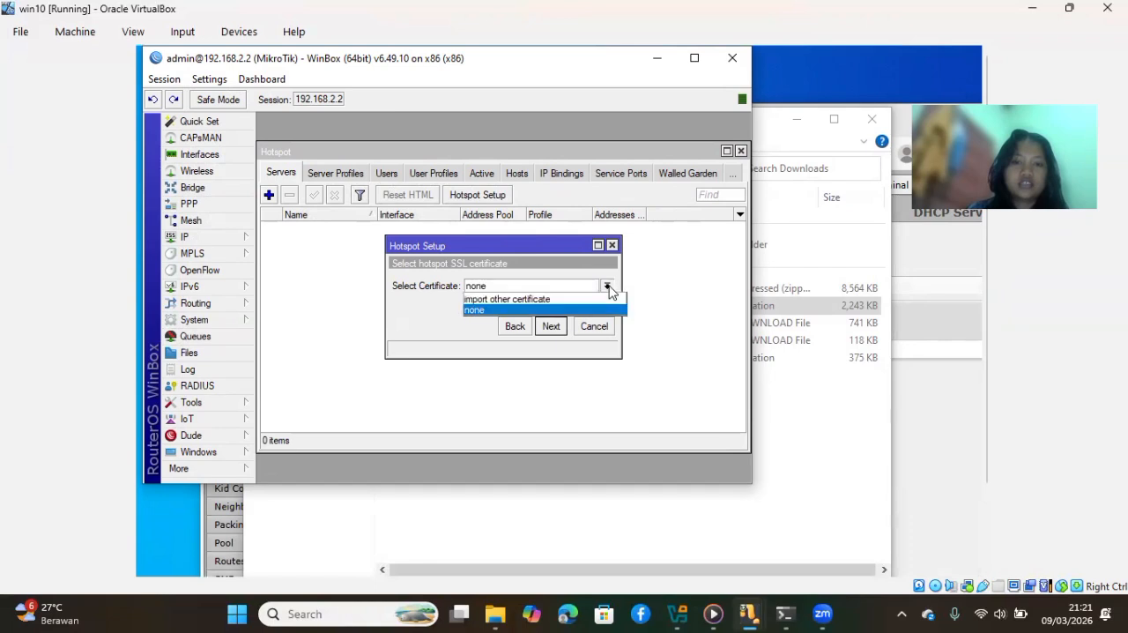
left_click(555, 335)
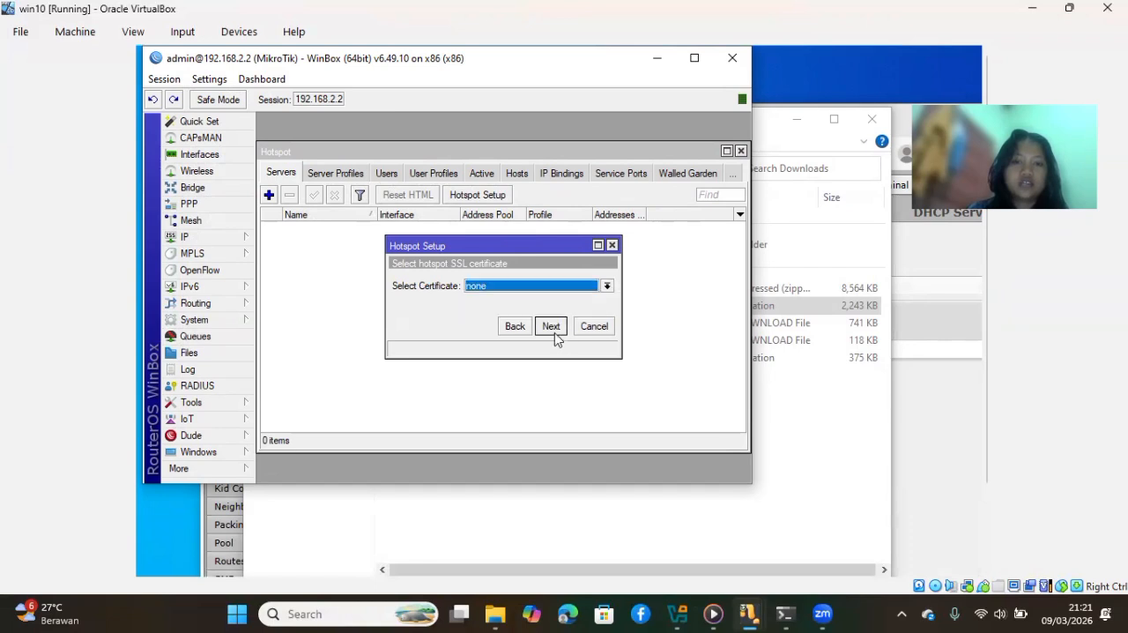
left_click(553, 329)
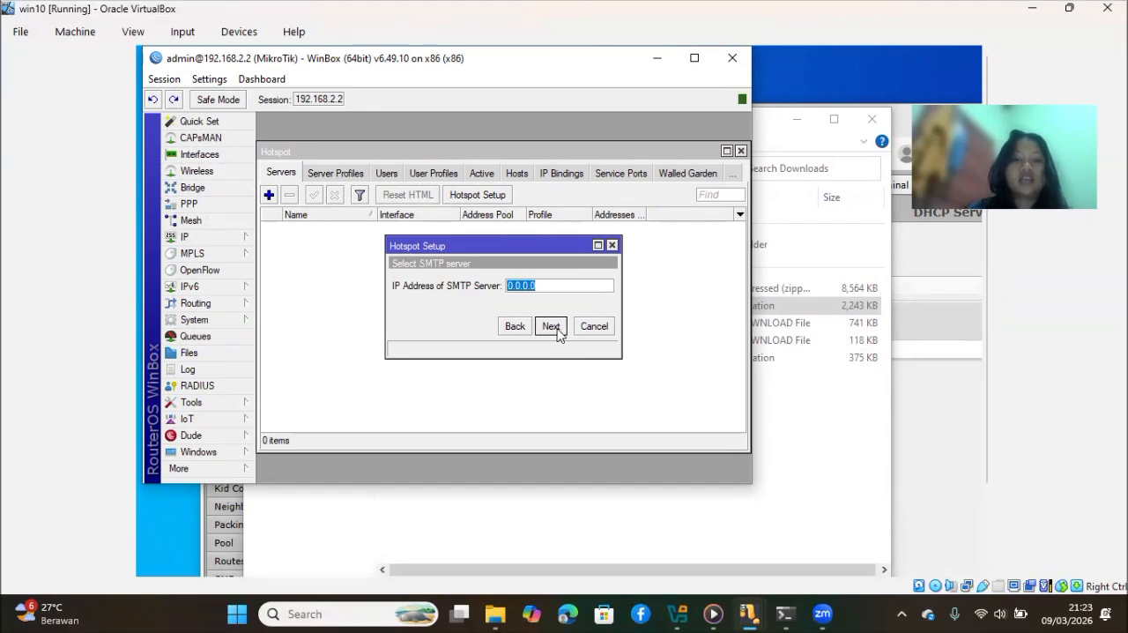
left_click(556, 332)
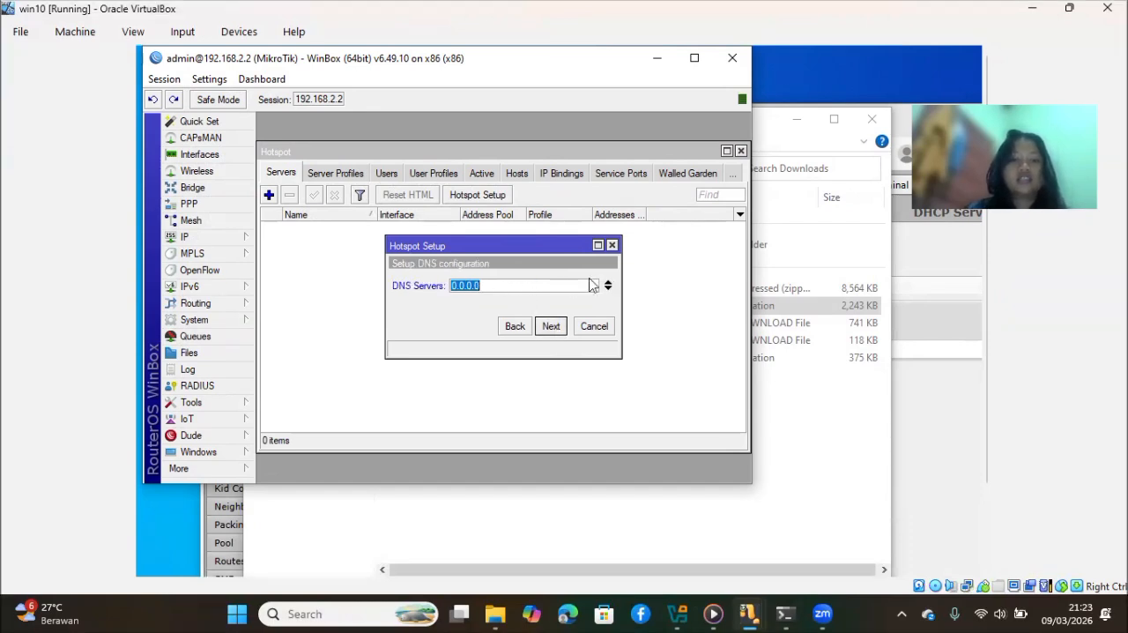
Set the hotspot's first DNS server to 8.8.8.8
left_click(503, 290)
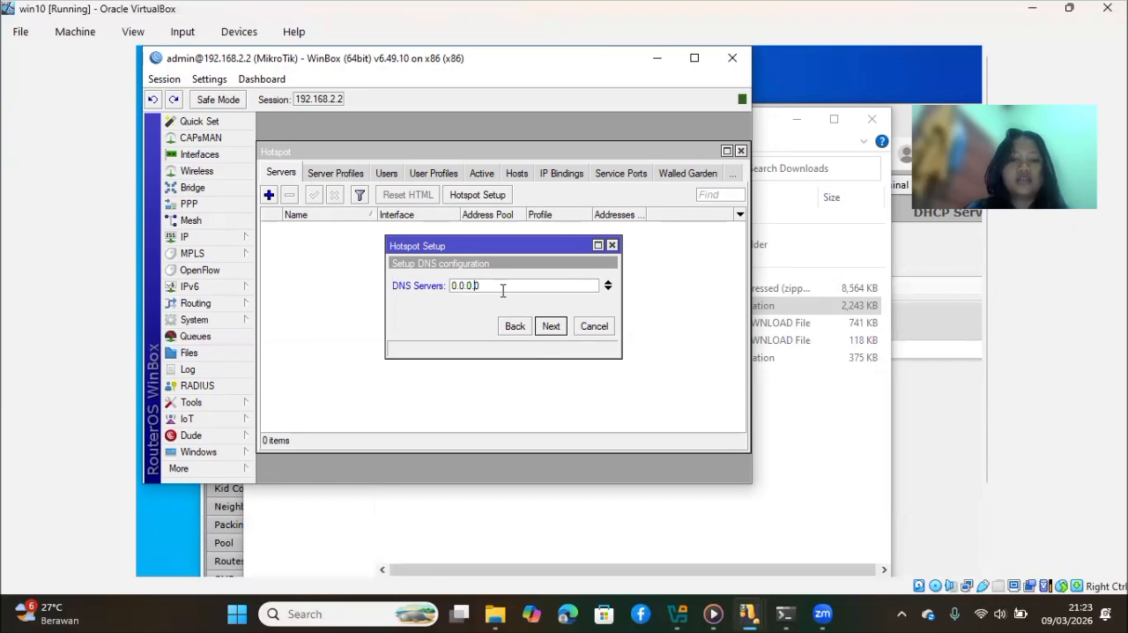
key("BackSpace")
type("8")
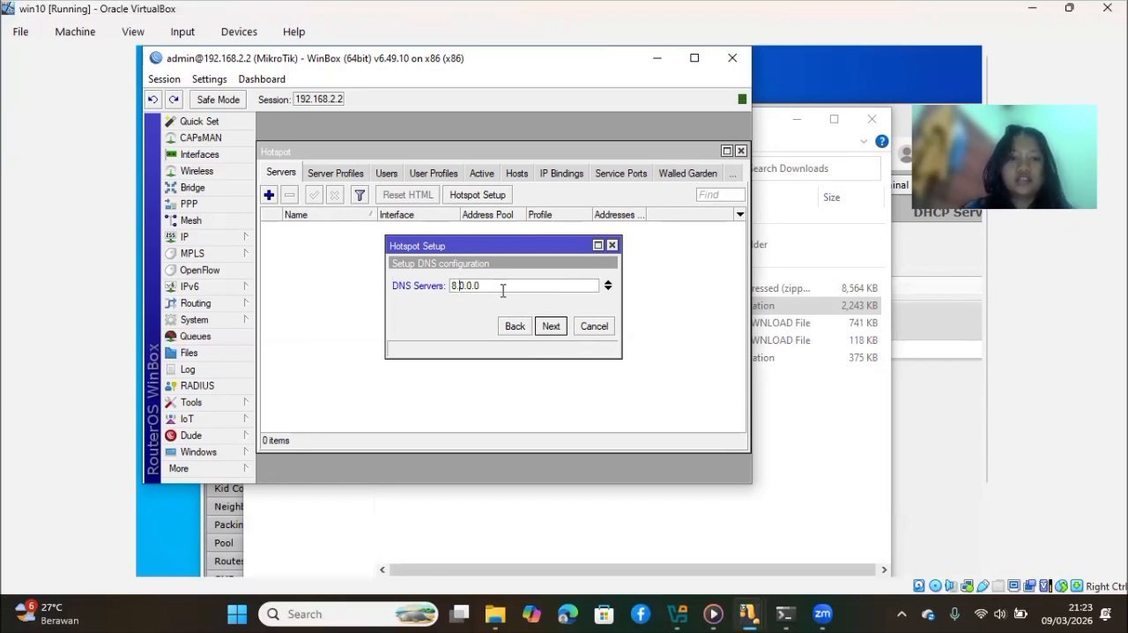
key("BackSpace")
type("8.")
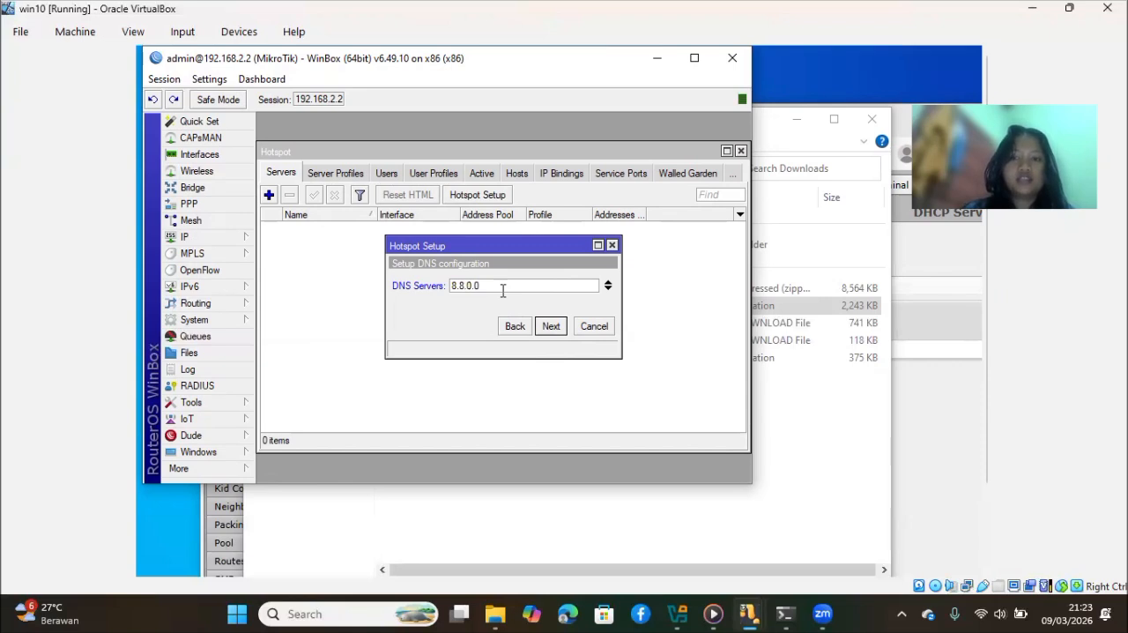
key("BackSpace")
type("8")
key("BackSpace")
type("8")
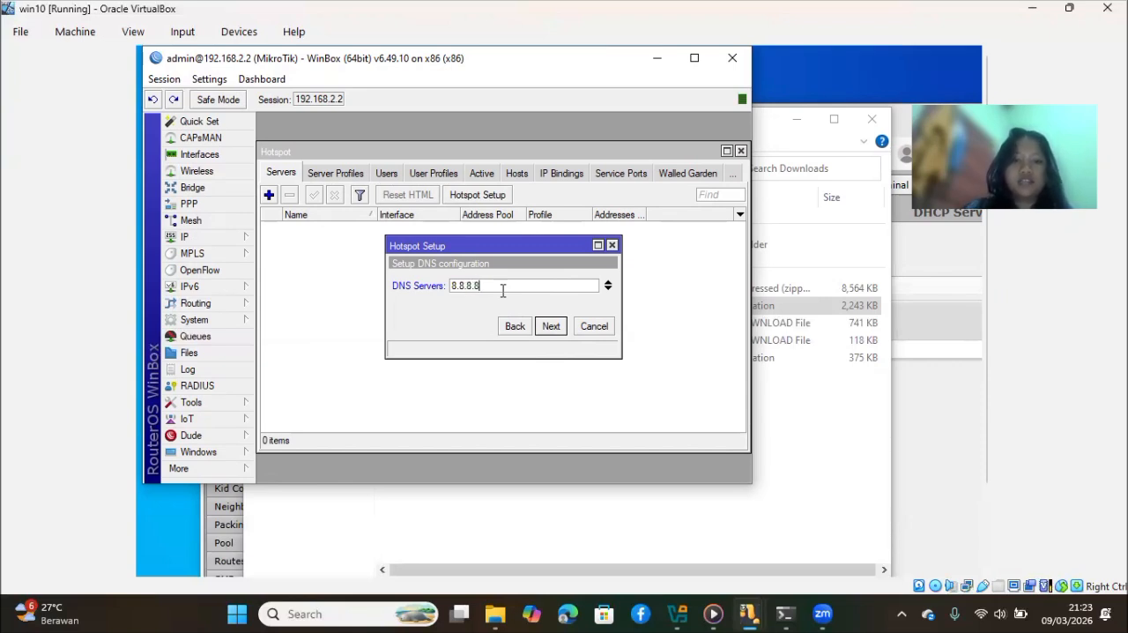
Add 8.8.4.4 as the hotspot's second DNS server and accept the DNS configuration
left_click(608, 288)
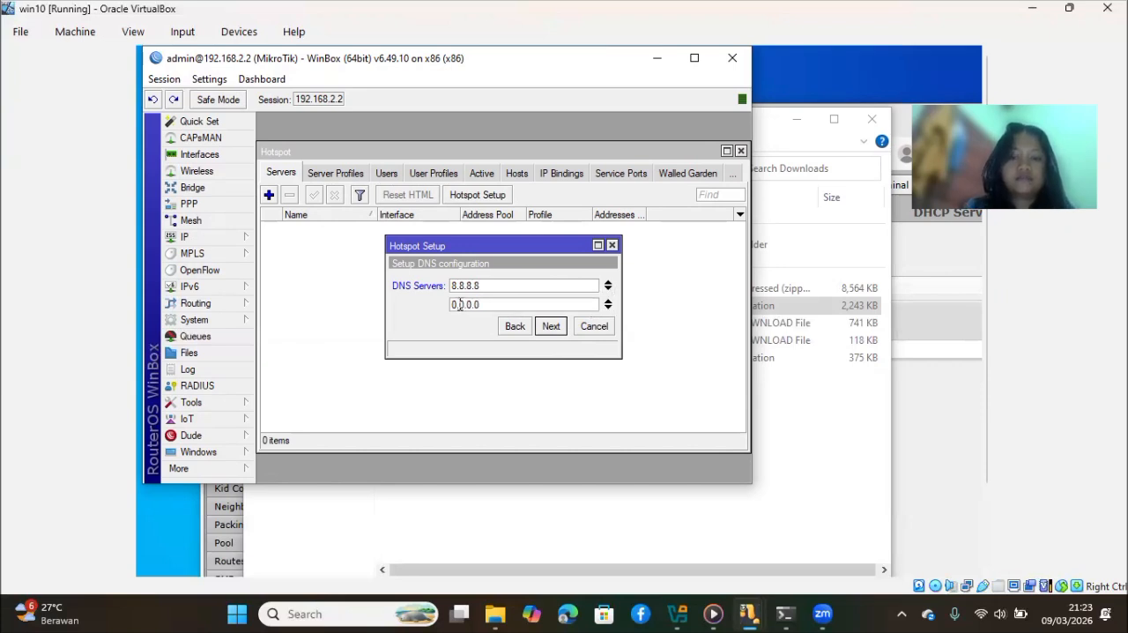
key("BackSpace")
key("BackSpace")
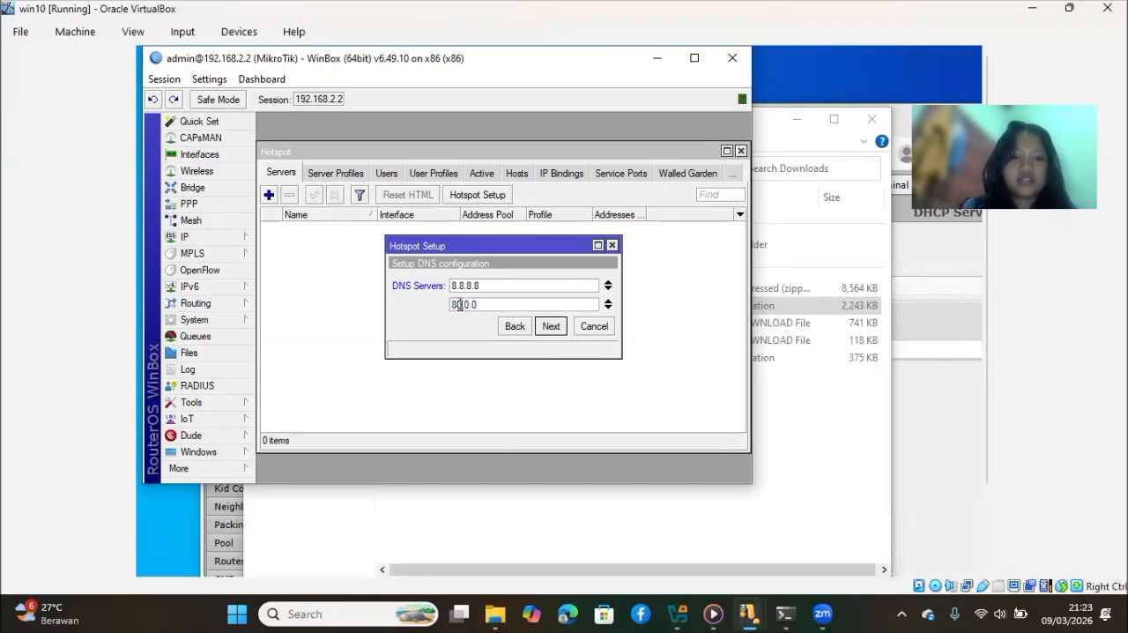
key("BackSpace")
type(".8")
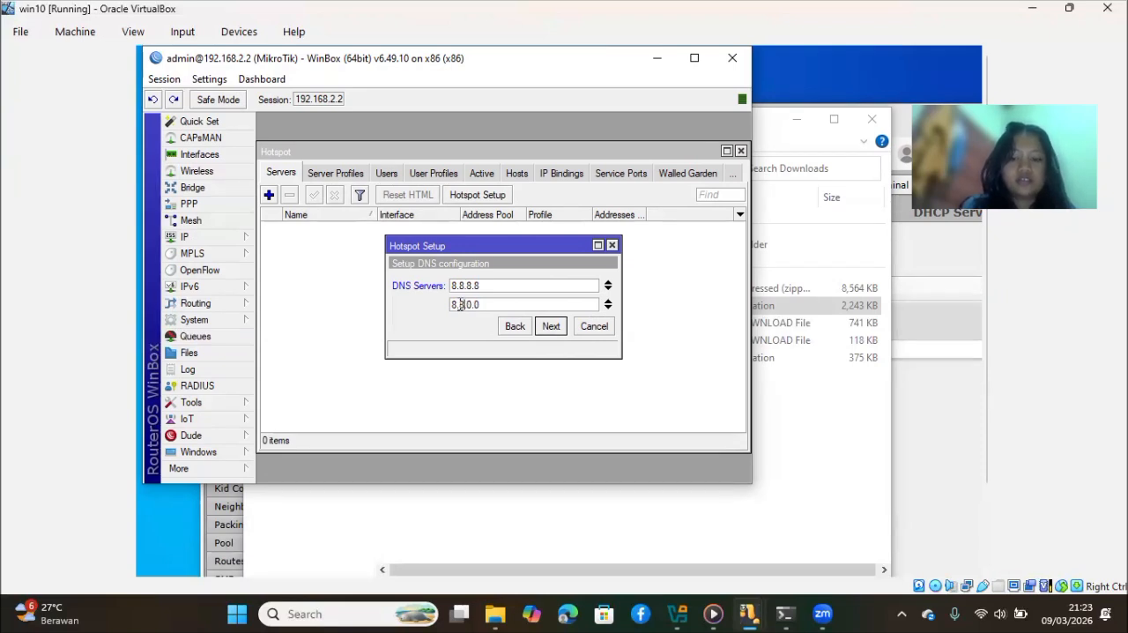
key("BackSpace")
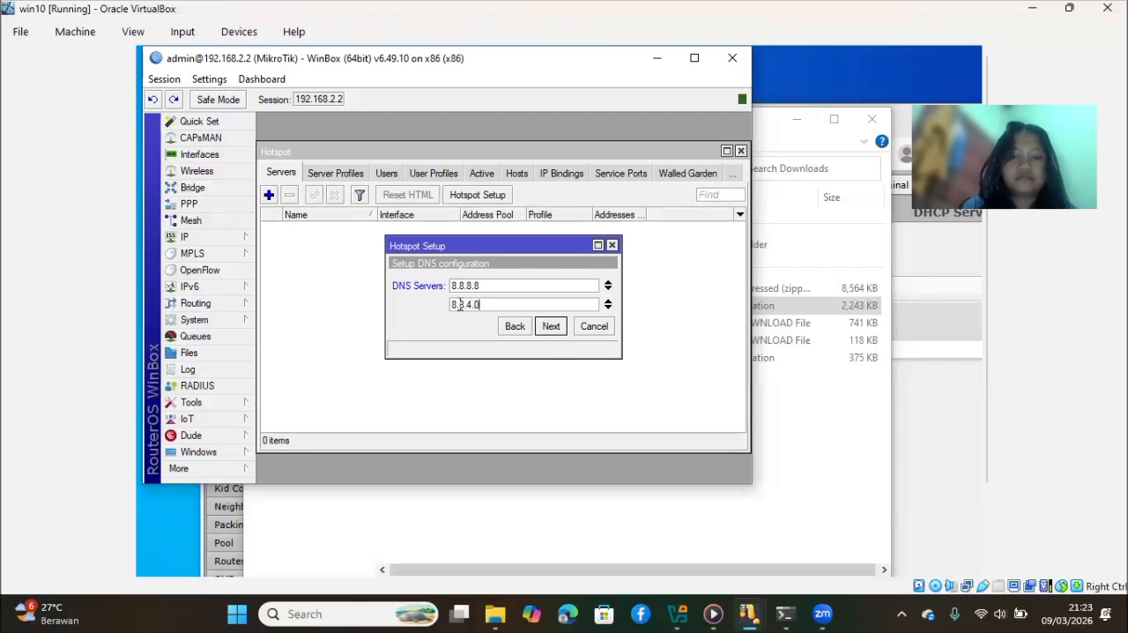
left_click(550, 326)
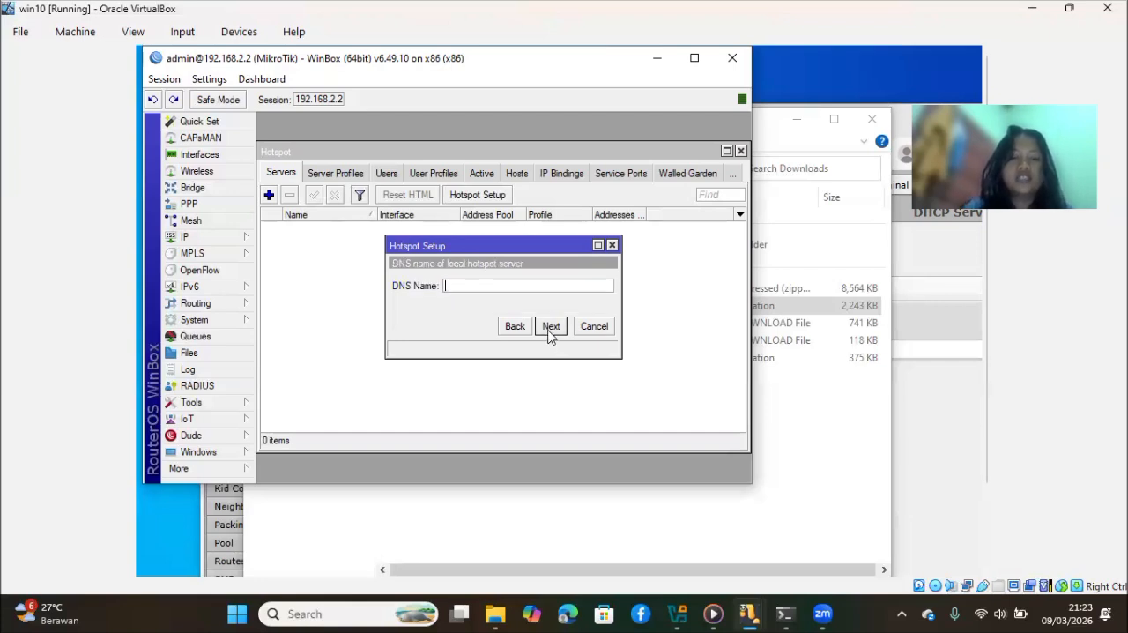
Set the hotspot's DNS name to hotspot.1 and complete the setup by entering the password for the default local HotSpot user
type("hotspot.1")
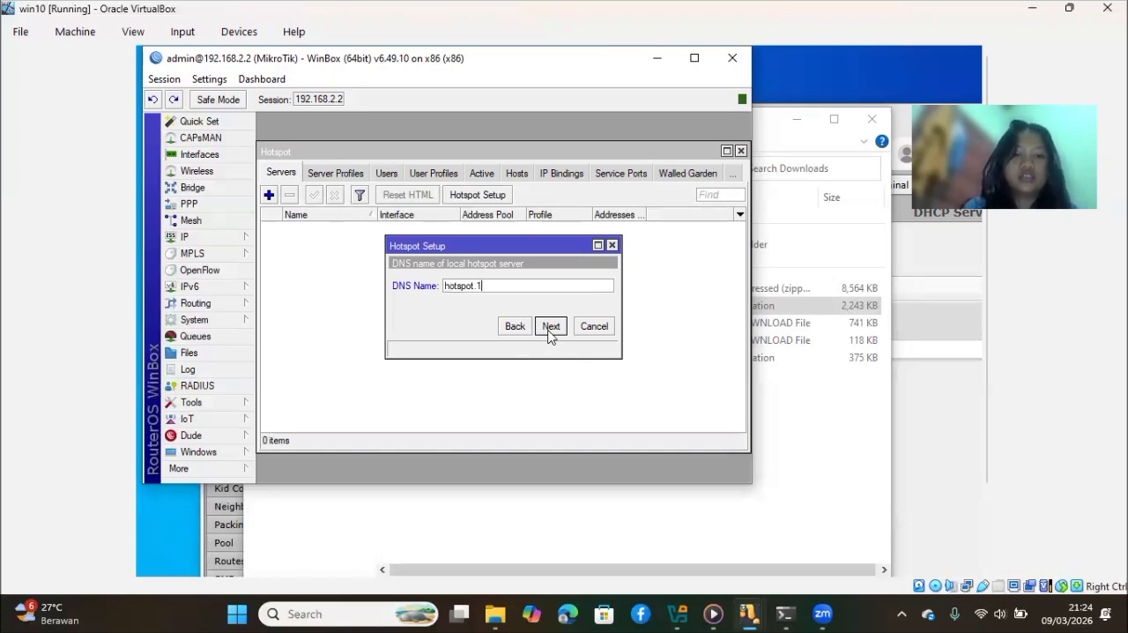
left_click(550, 327)
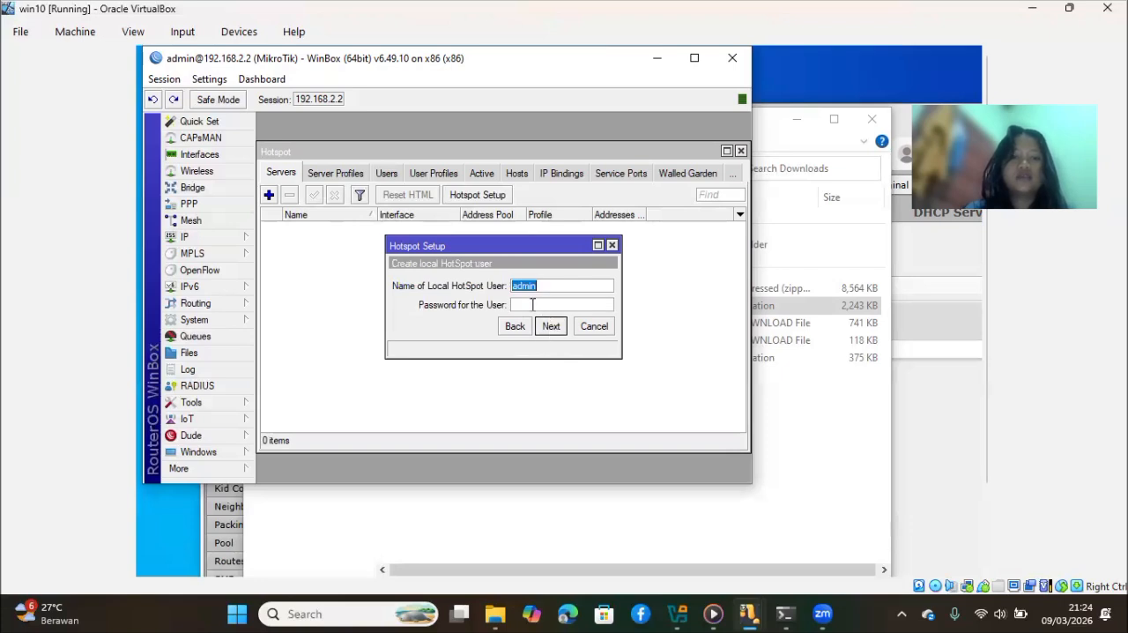
left_click(530, 304)
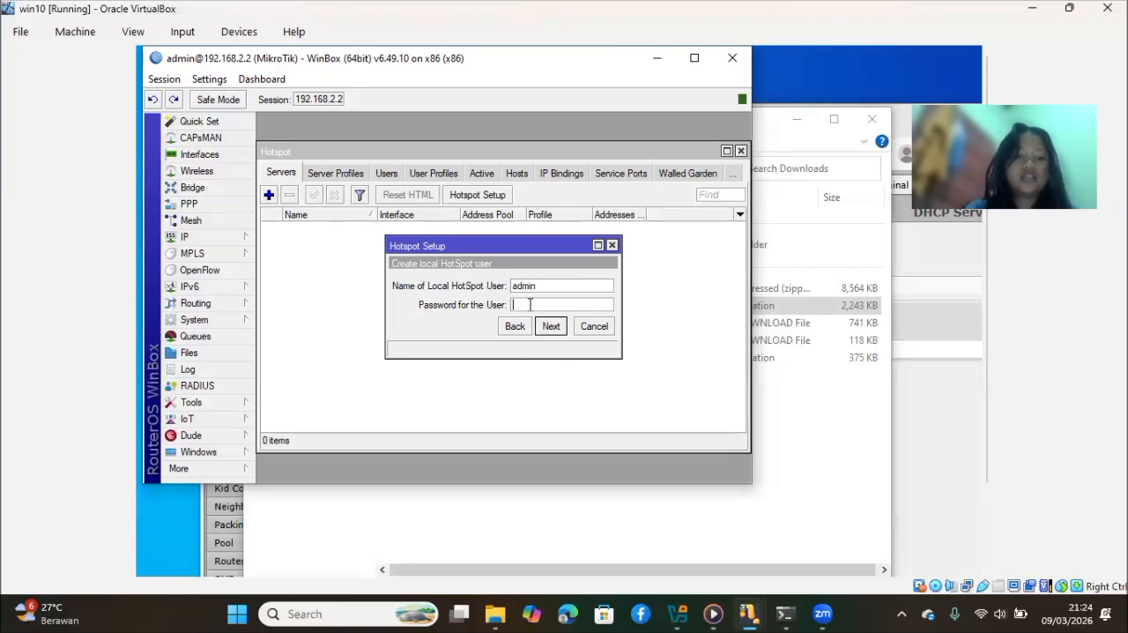
type("admin")
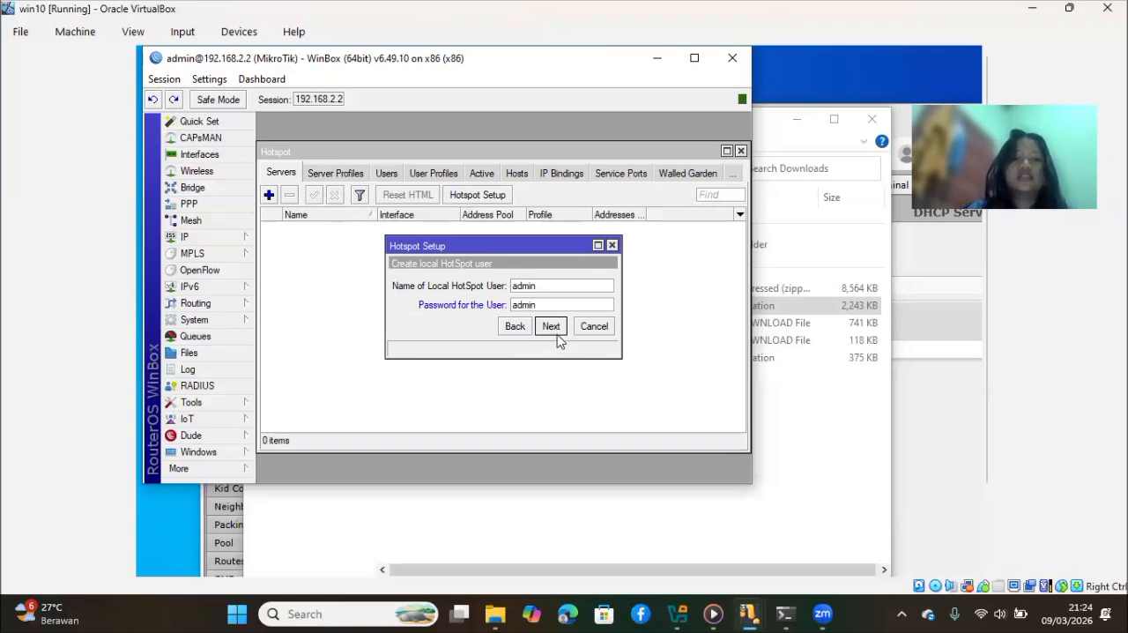
left_click(555, 332)
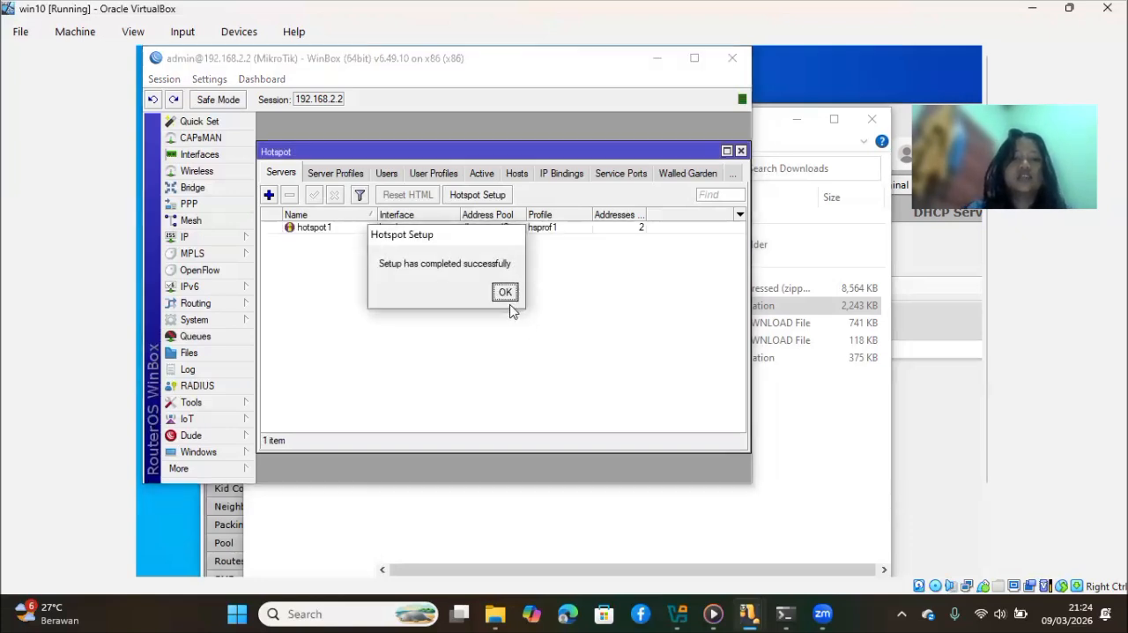
left_click(505, 293)
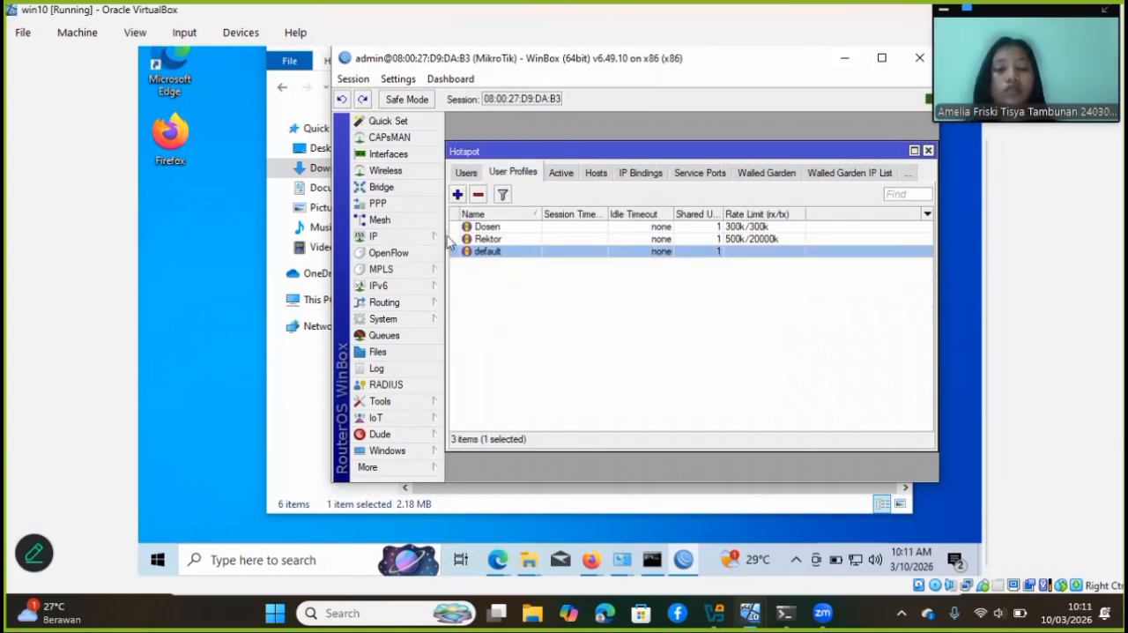
Open the login settings of hotspot server profile hsprof7 and save them with HTTP CHAP and Trial as login methods
left_click(419, 236)
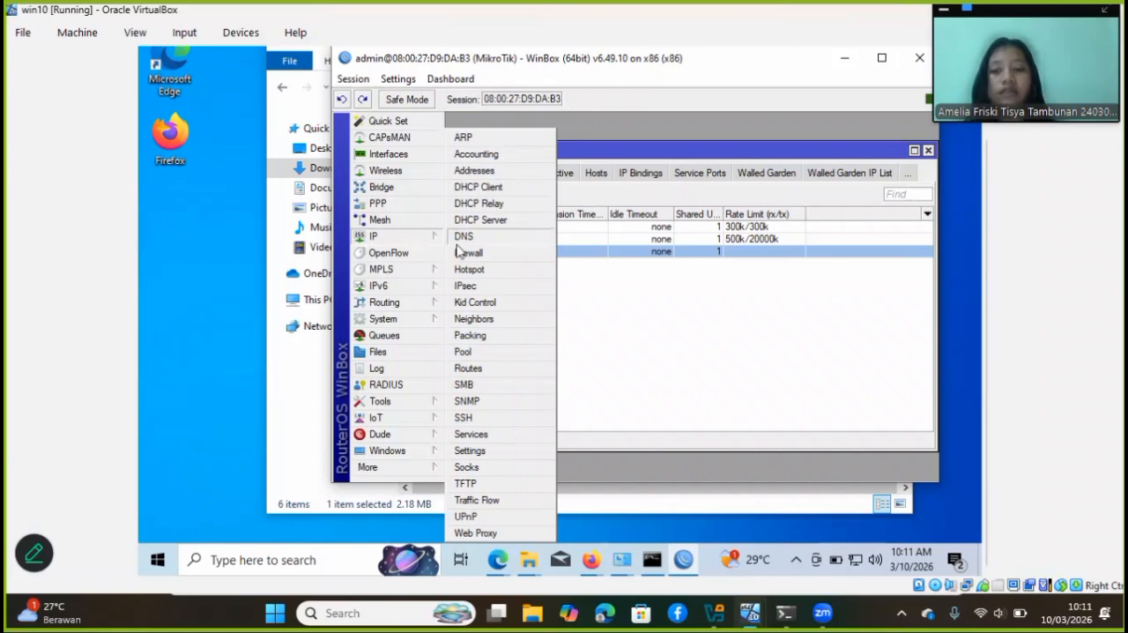
left_click(480, 271)
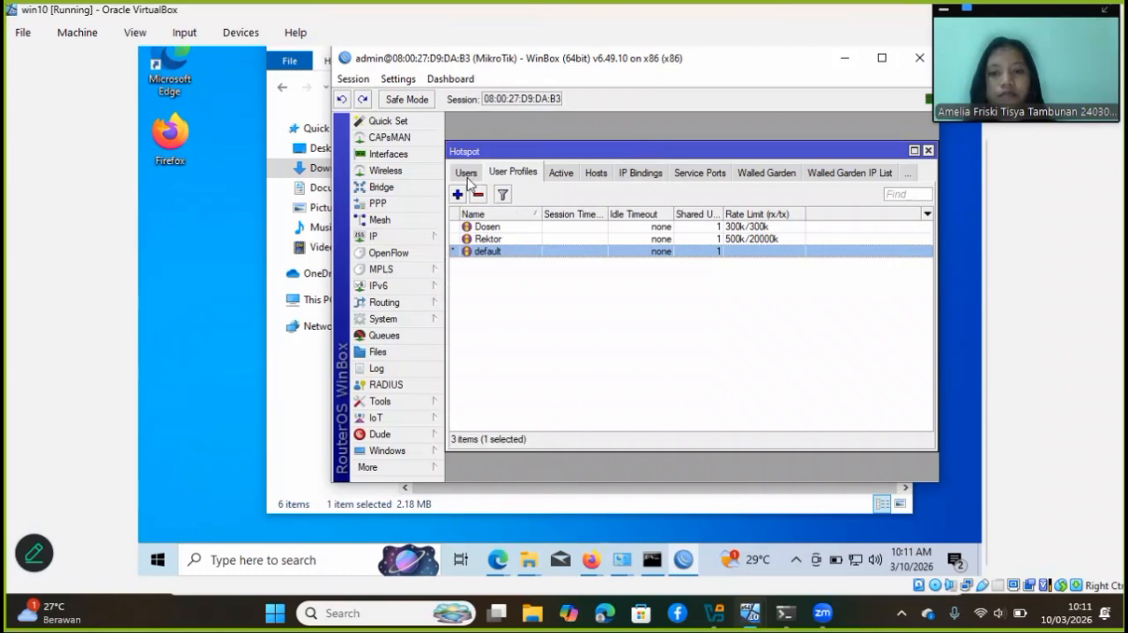
left_click(467, 175)
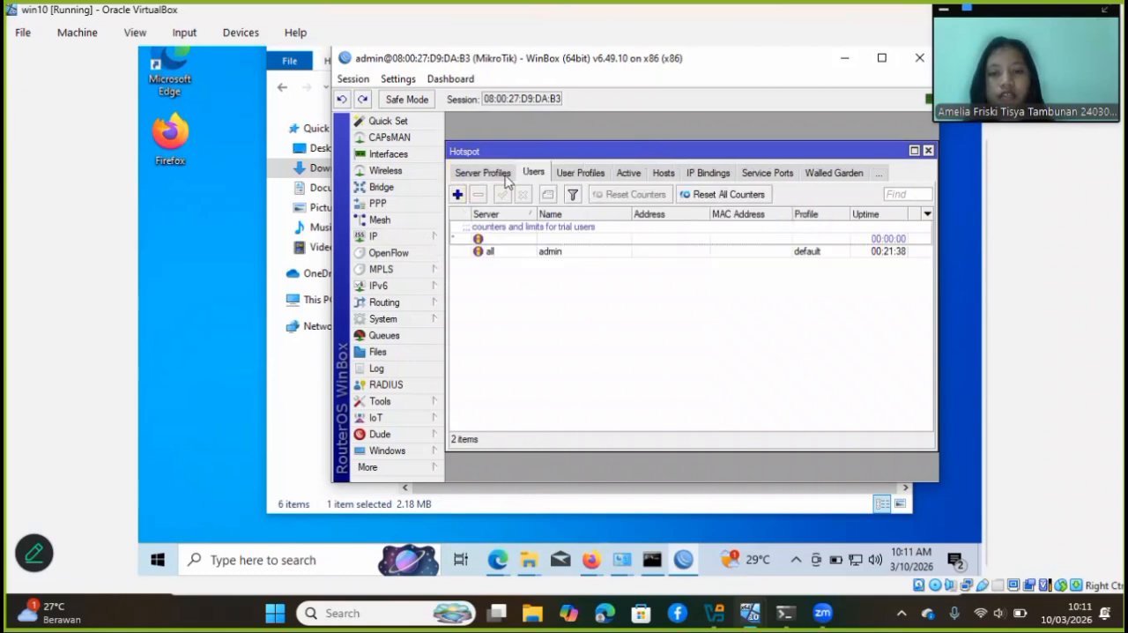
left_click(507, 174)
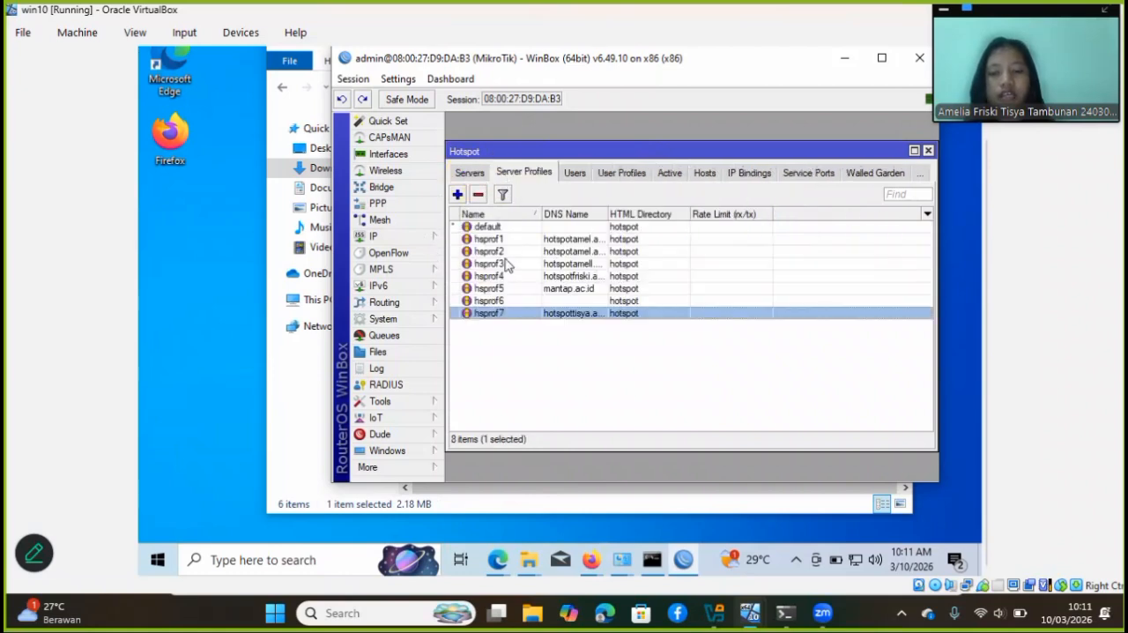
double_click(490, 314)
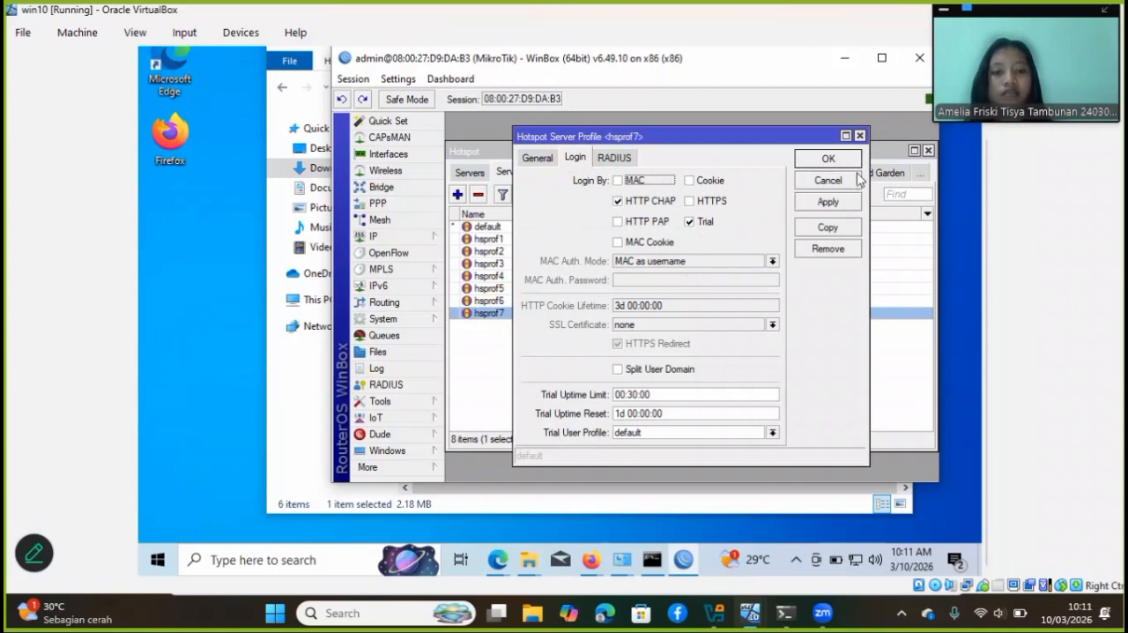
left_click(847, 204)
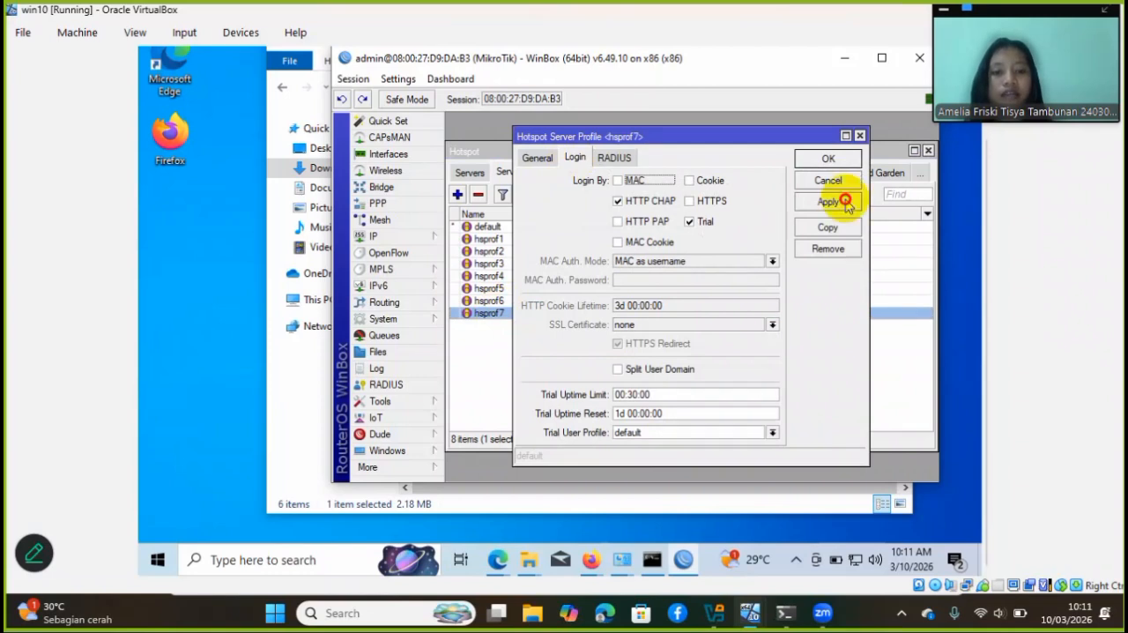
left_click(828, 160)
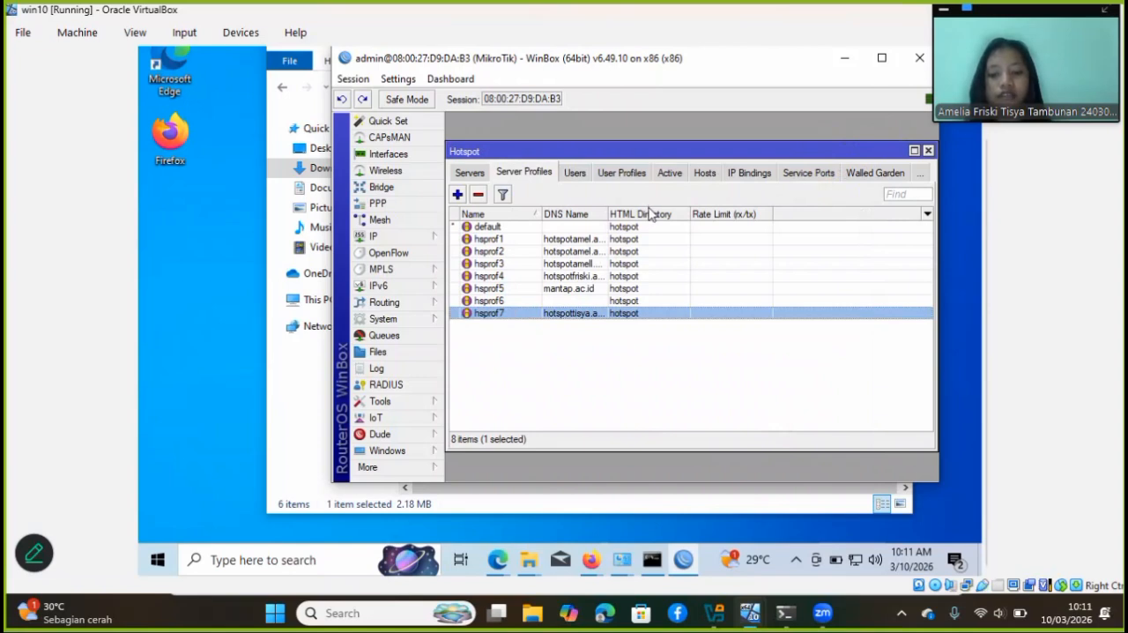
Add a hotspot user profile named upt tik with a rate limit of 500k/2000k and save it
left_click(607, 174)
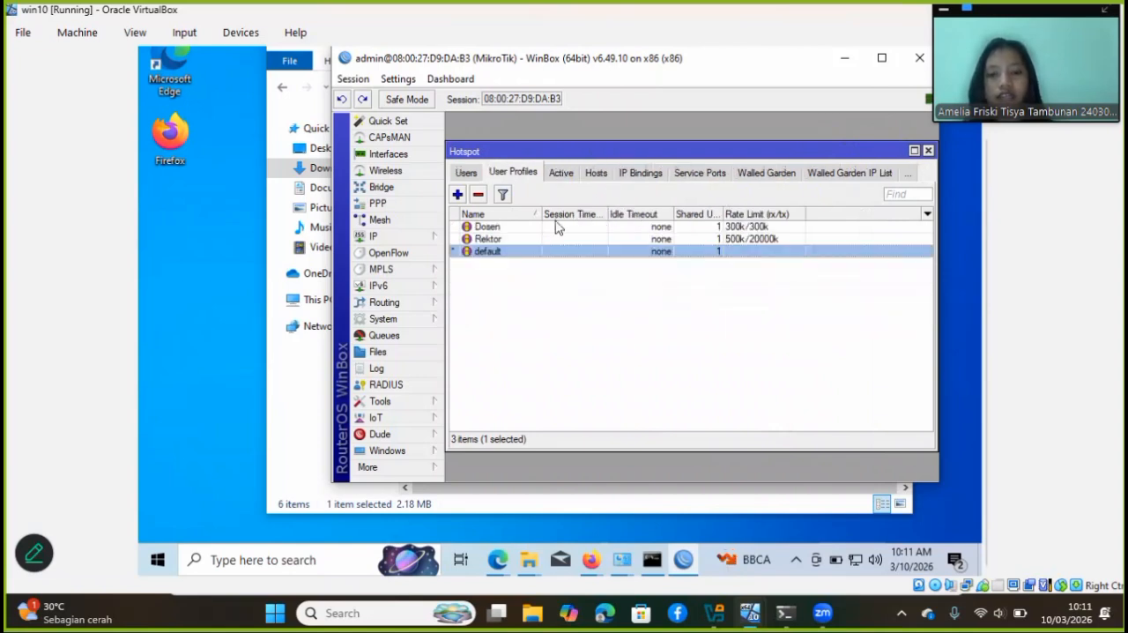
left_click(457, 194)
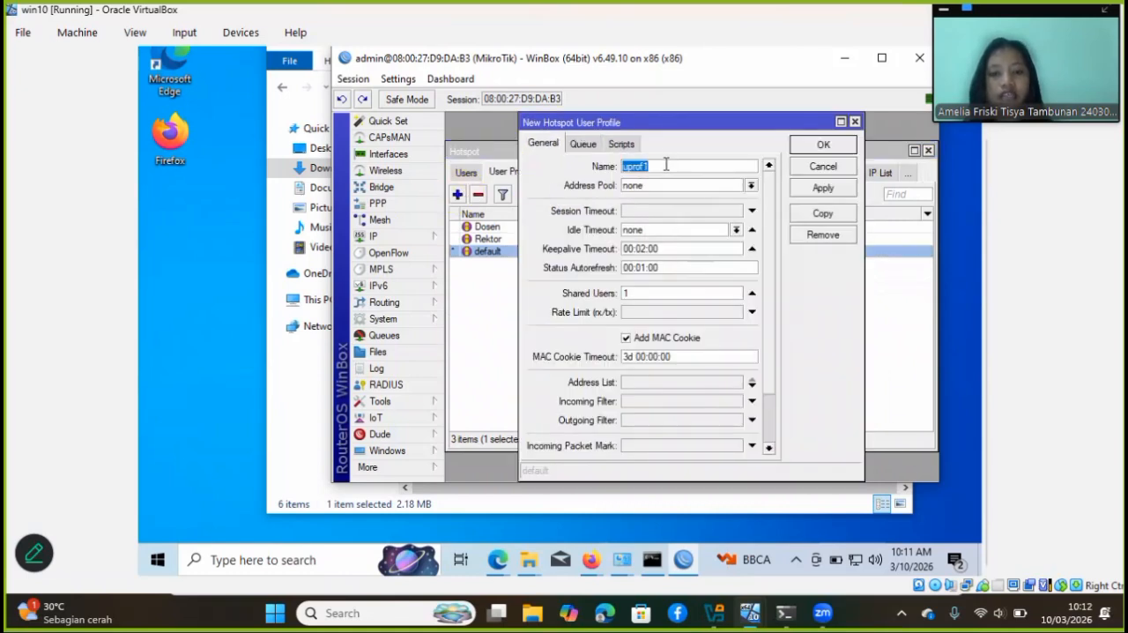
type("upt tik")
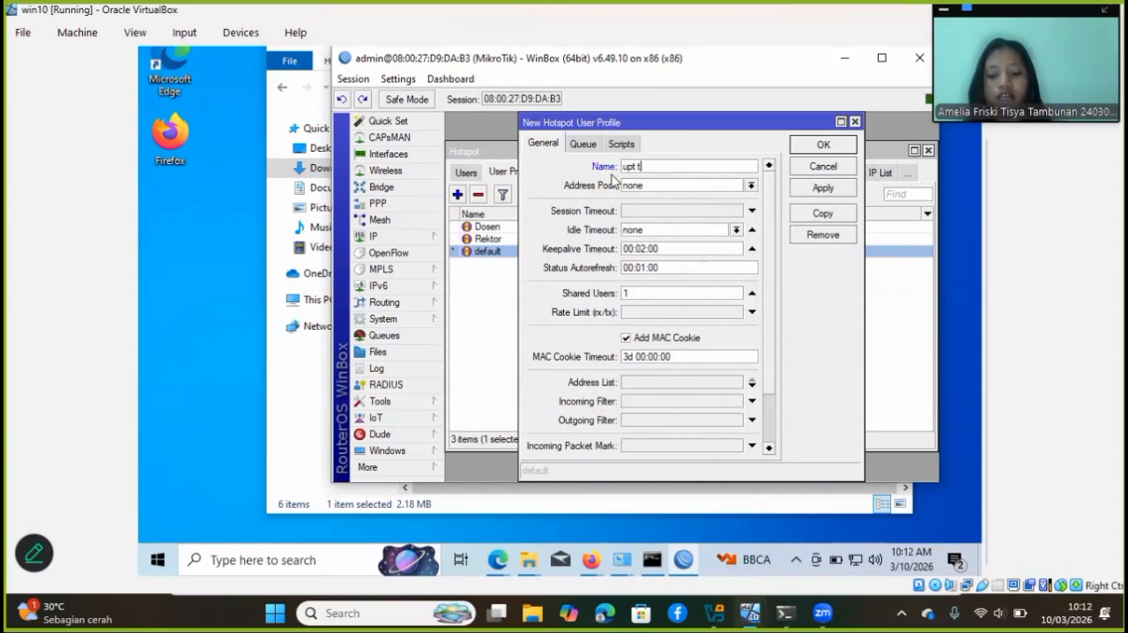
left_click(688, 313)
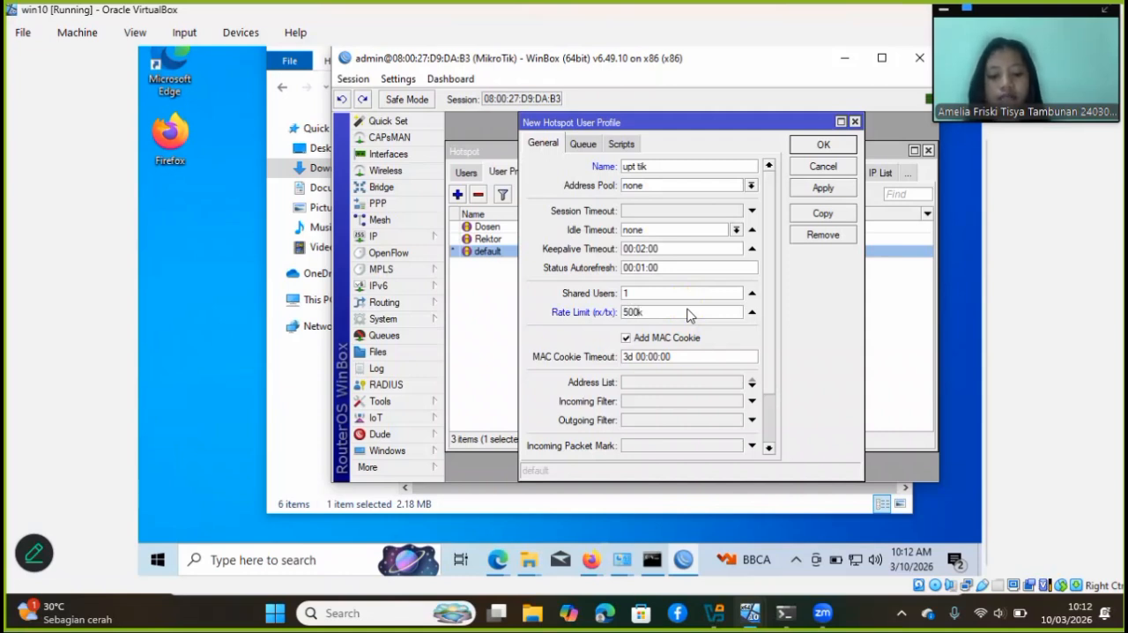
type("2000k")
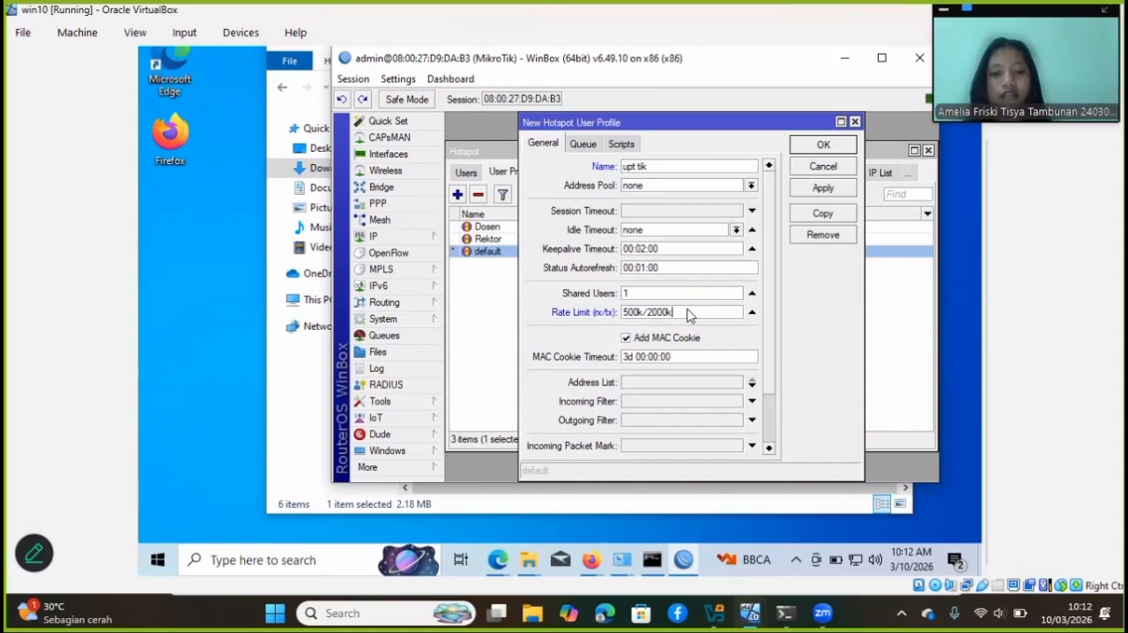
left_click(816, 190)
left_click(823, 150)
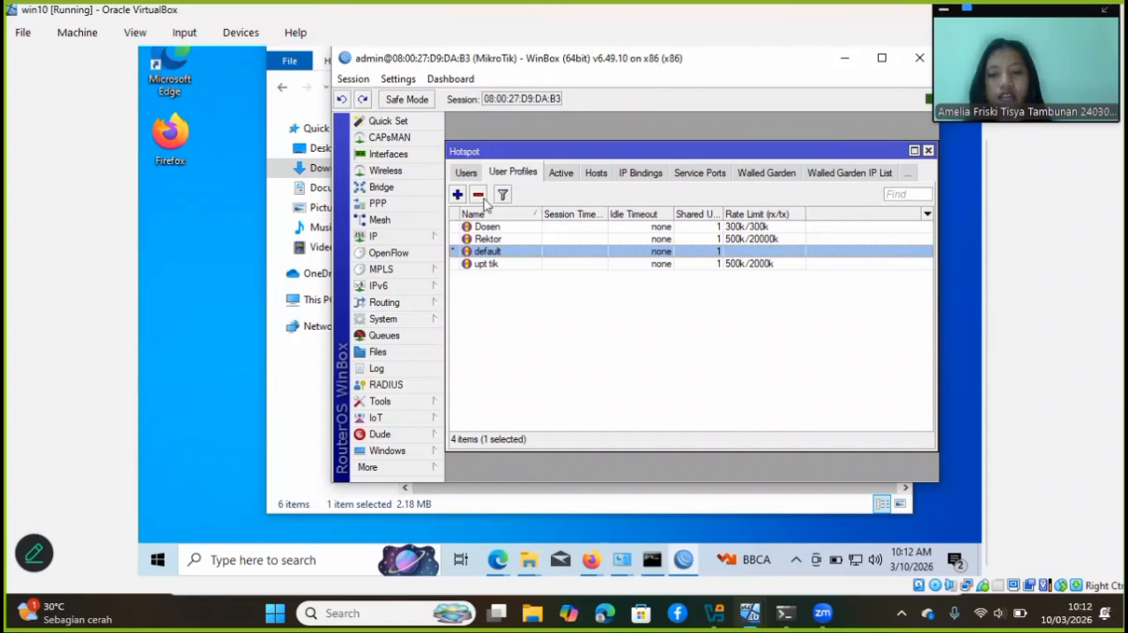
Add a hotspot user profile named mahasiswa with a rate limit of 300k/300k and save it
left_click(457, 195)
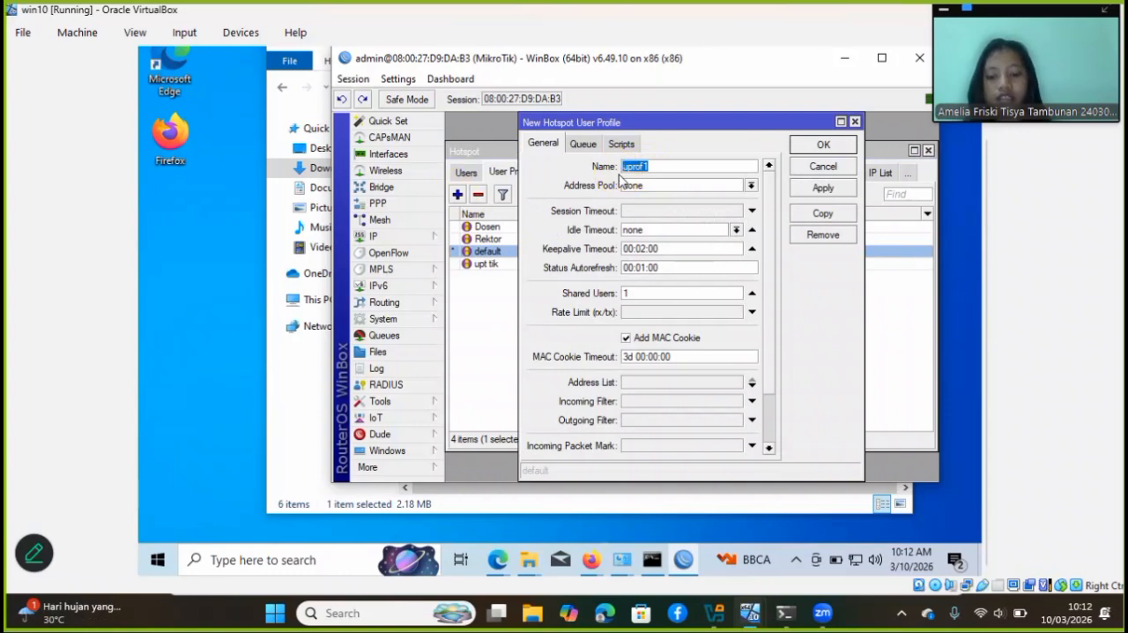
type("mahasiswa")
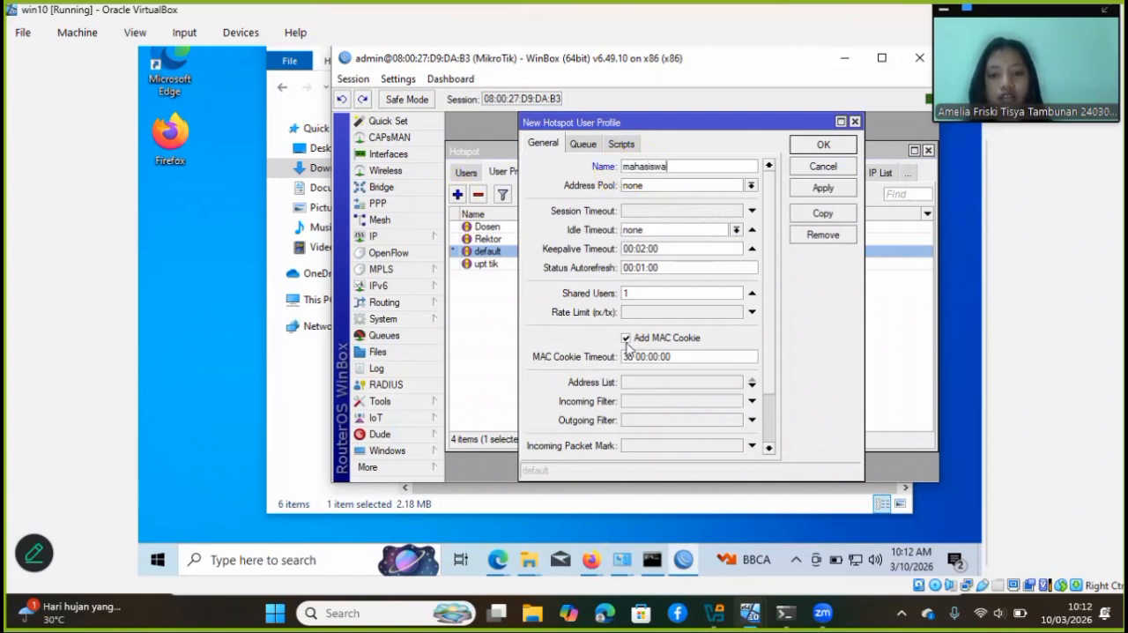
left_click(637, 313)
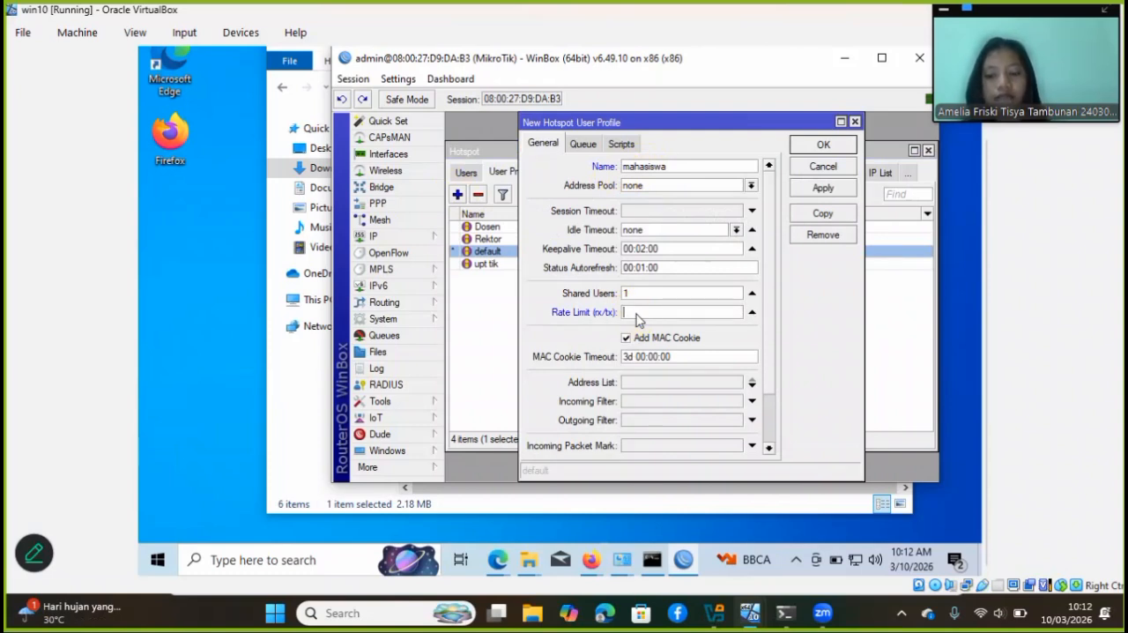
type("30")
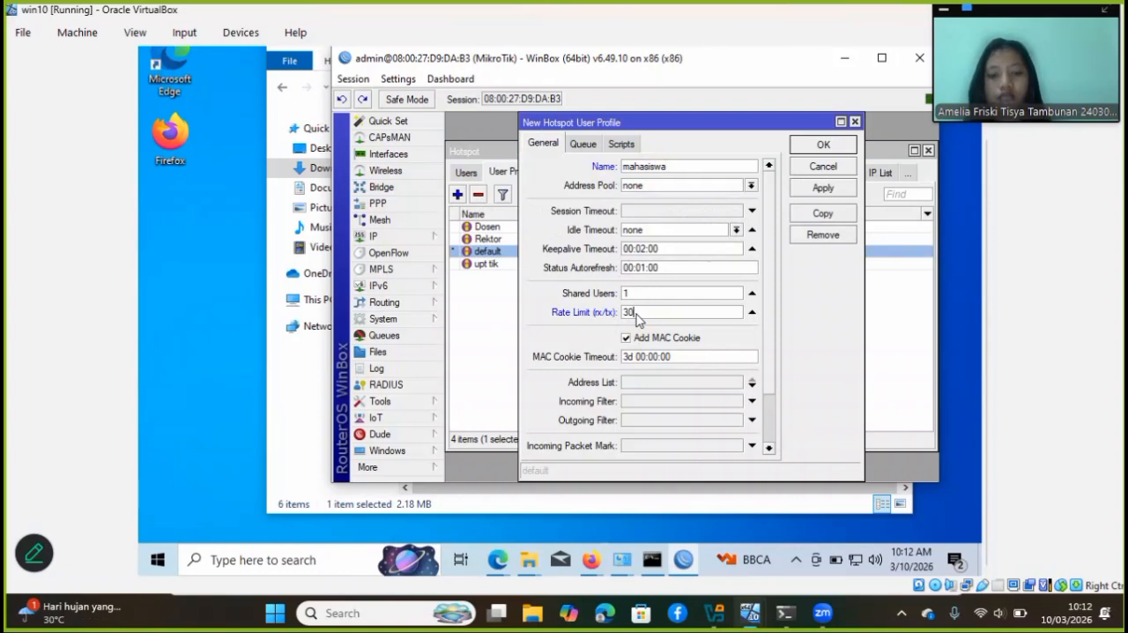
type("0k/")
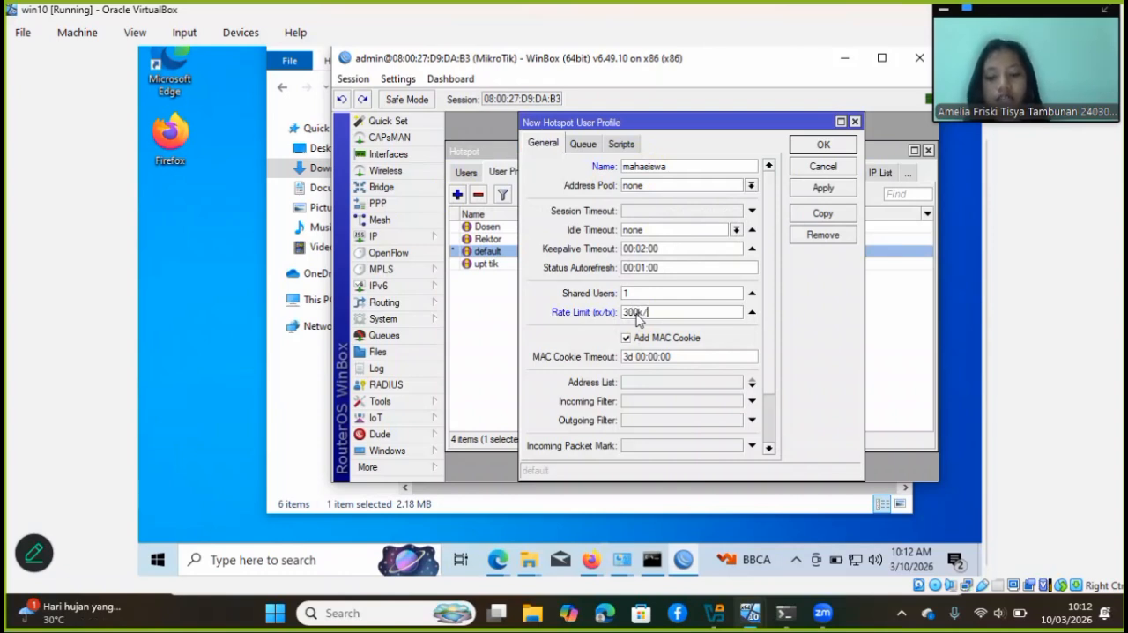
type("300")
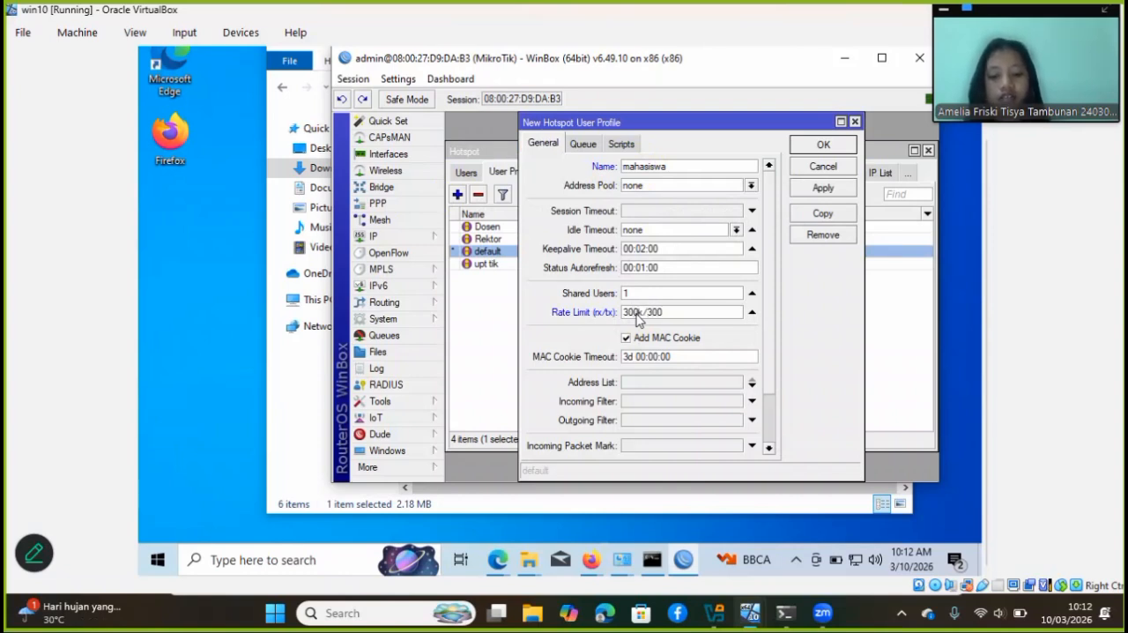
type("k")
left_click(823, 188)
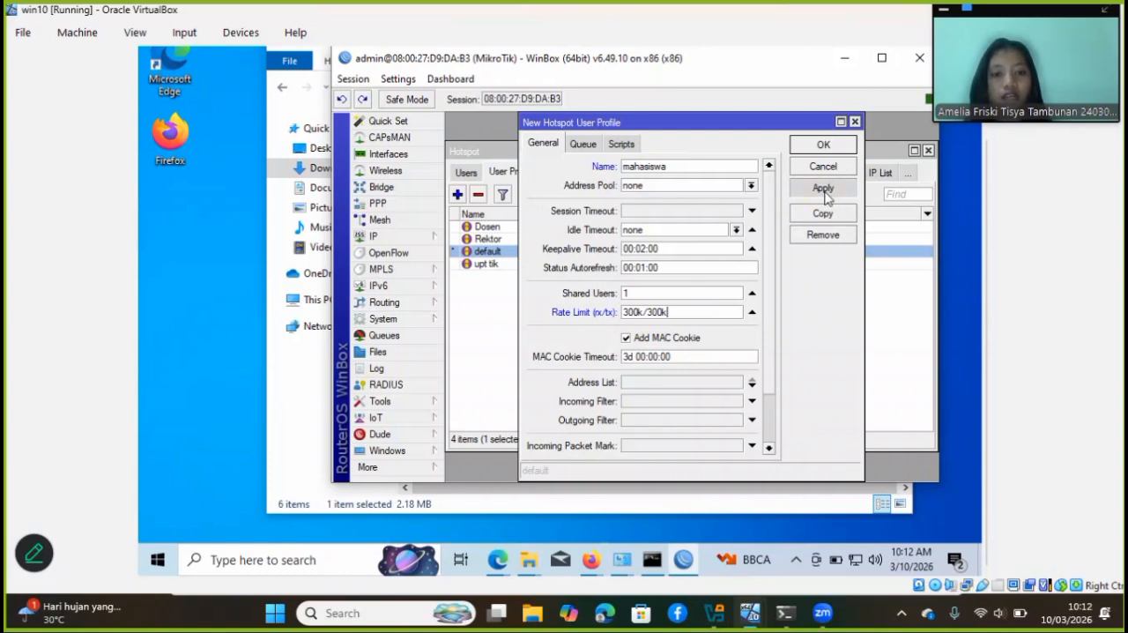
left_click(846, 147)
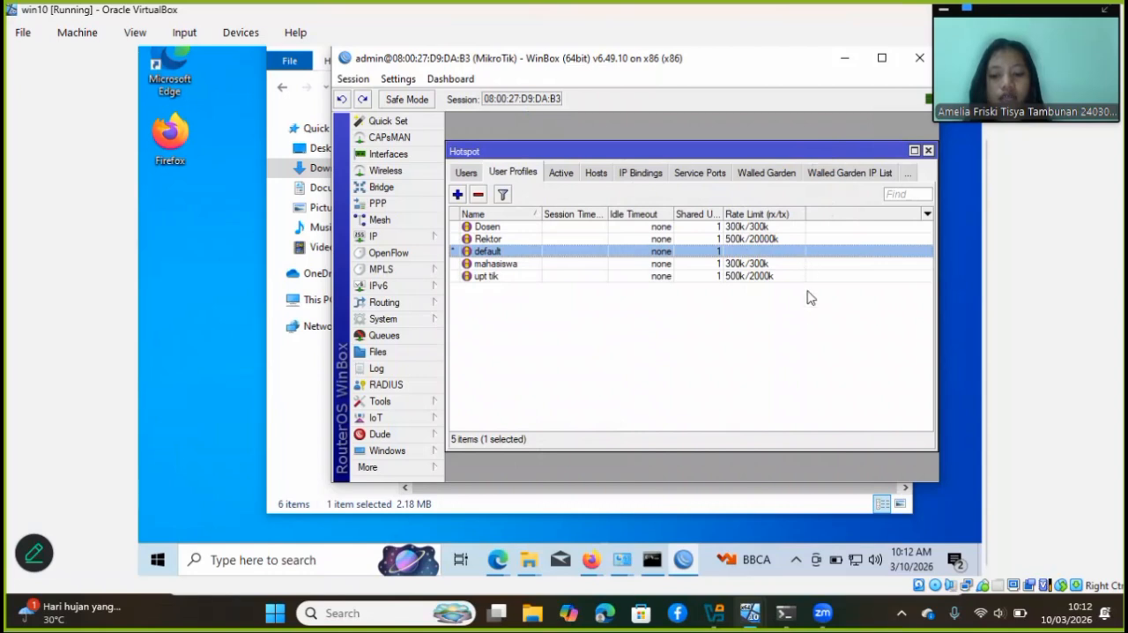
Add a hotspot user named mantap123 on all servers with the default profile, entering the user's password, and save it
left_click(477, 176)
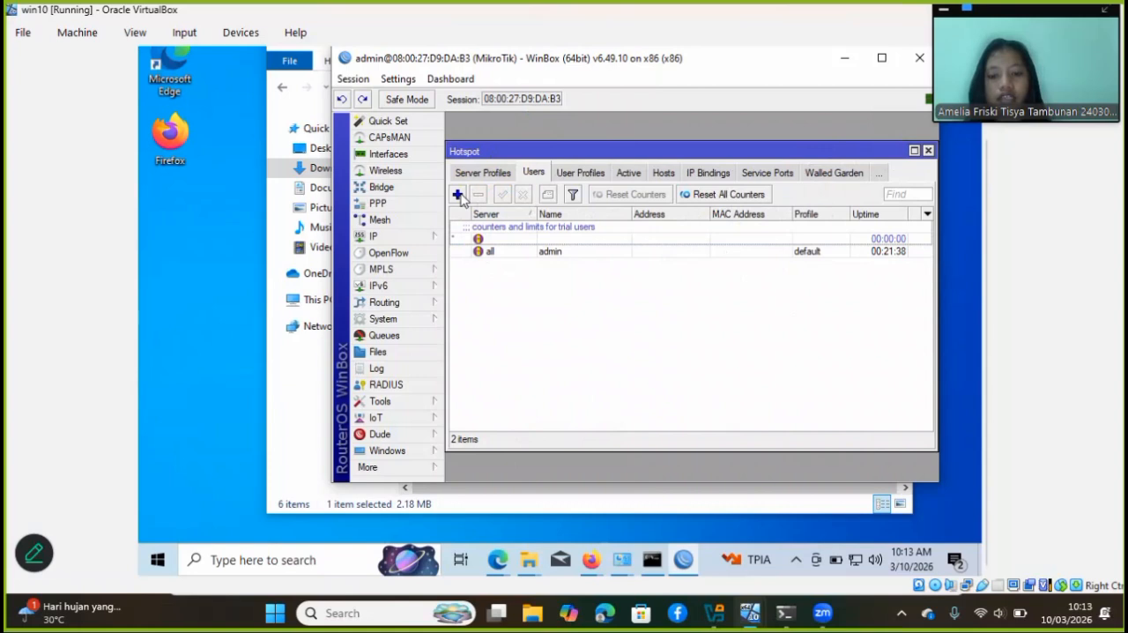
left_click(458, 196)
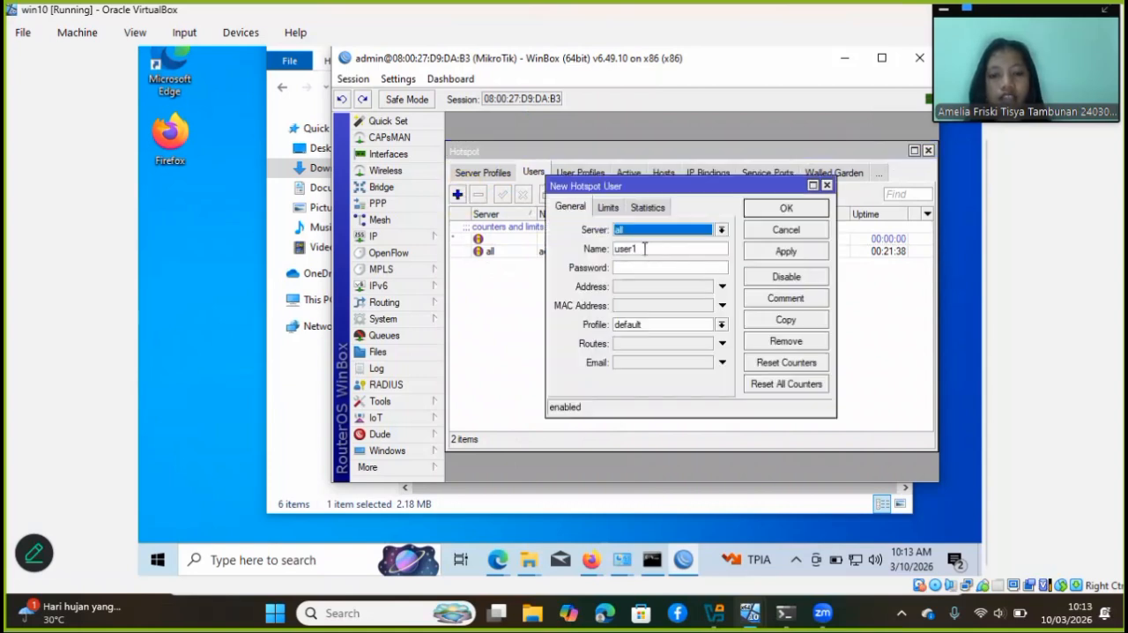
left_click_drag(646, 248, 616, 252)
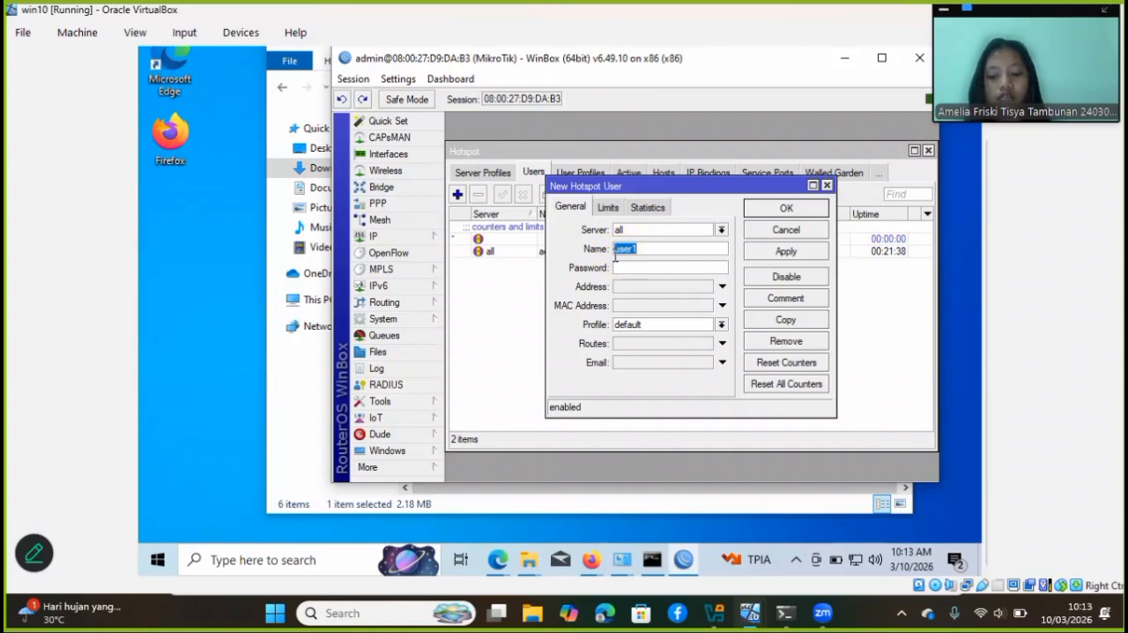
type("manta")
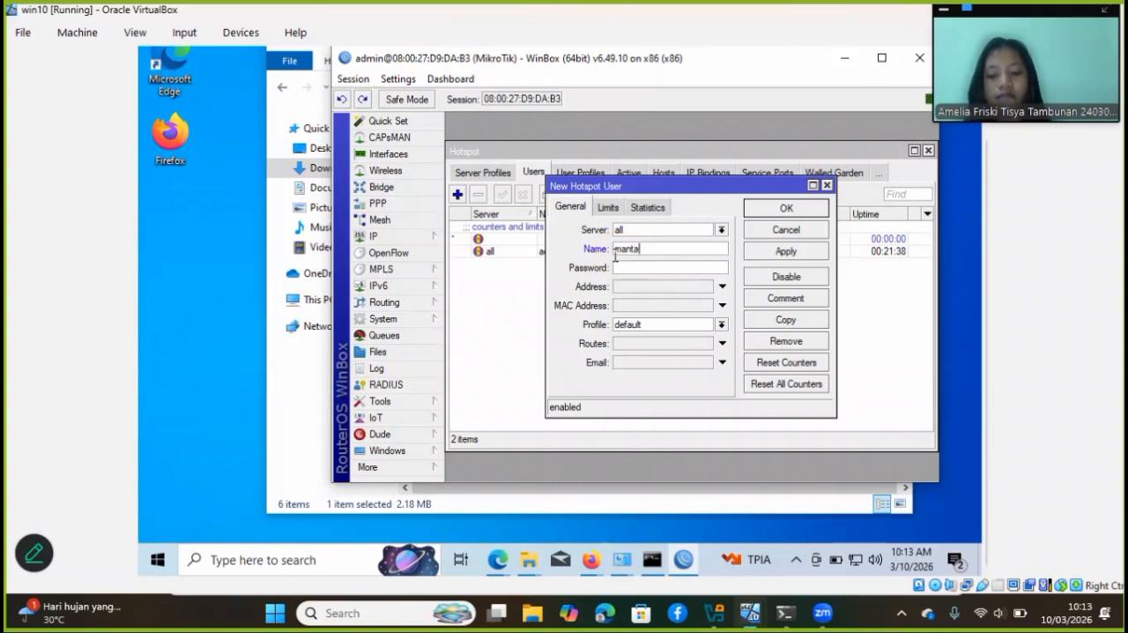
type("p123")
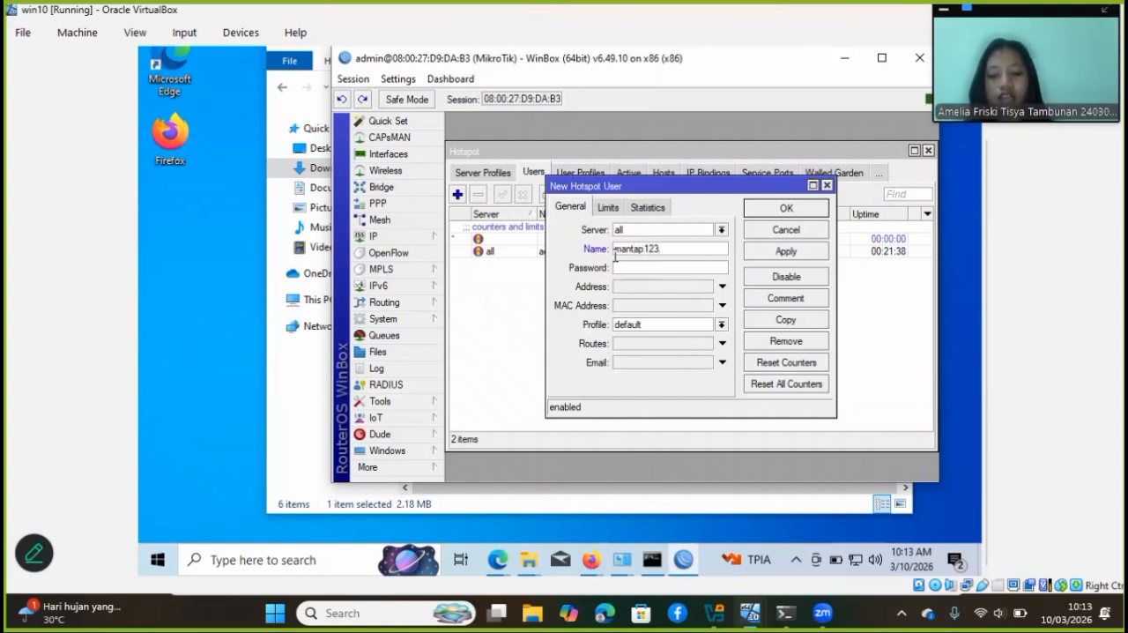
left_click(635, 269)
type("123")
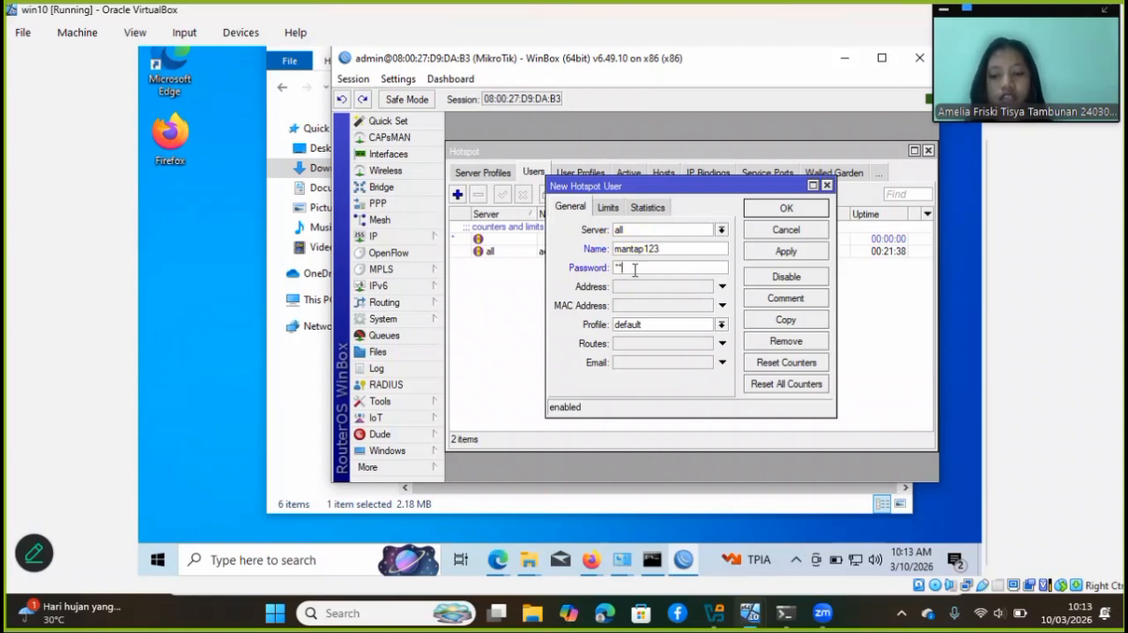
left_click(775, 254)
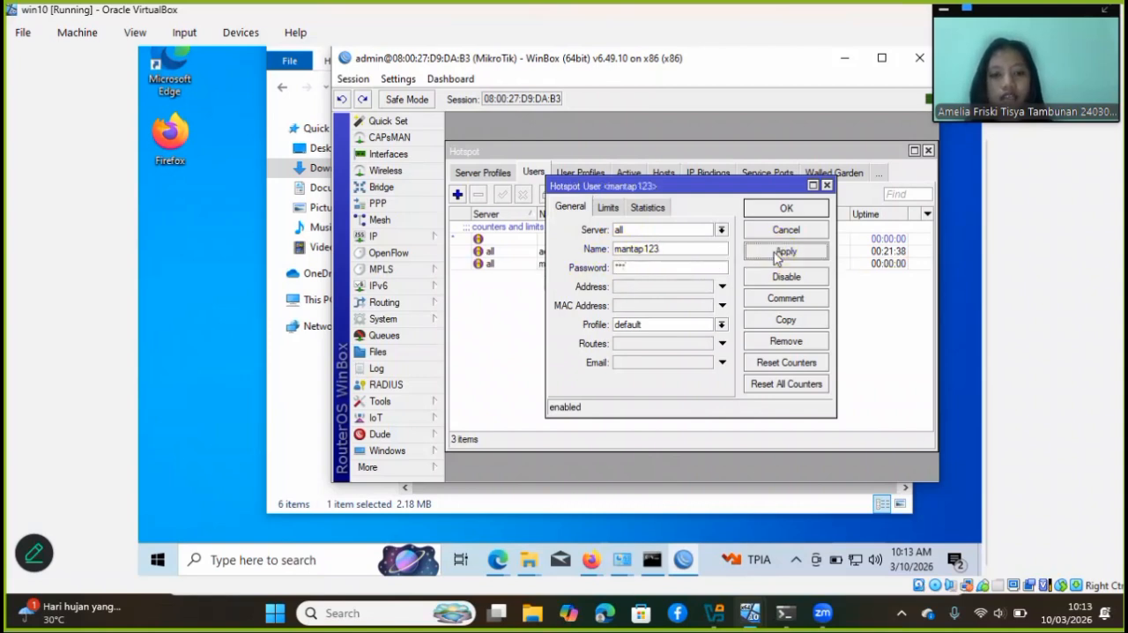
left_click(805, 211)
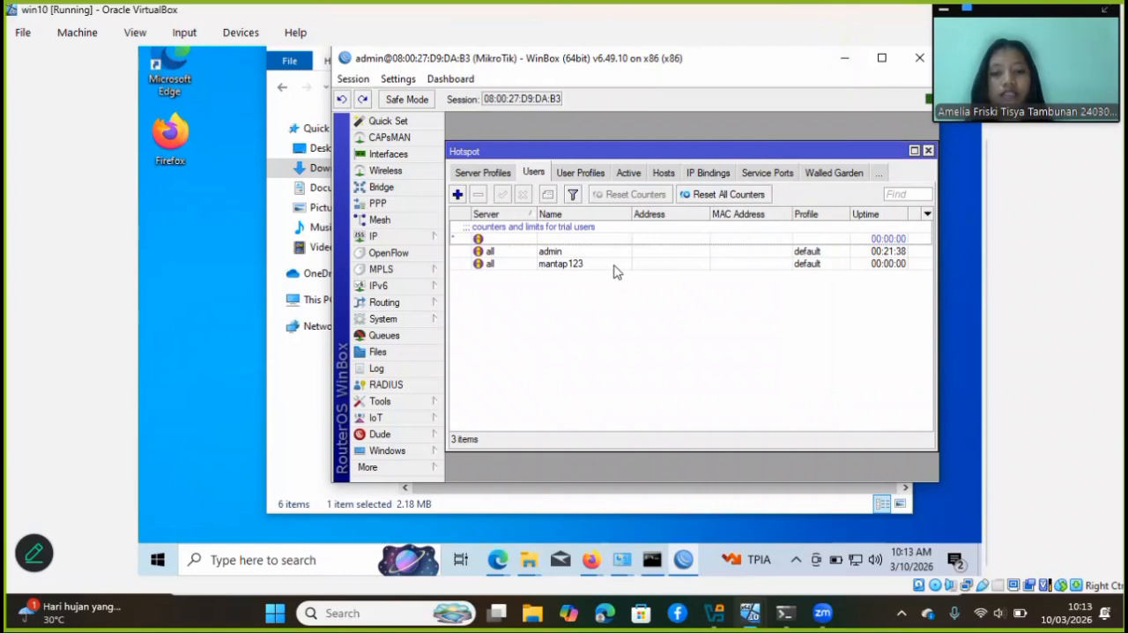
Minimize WinBox and switch to a new Firefox window in the Windows 10 virtual machine, bringing its address field into view
left_click(859, 58)
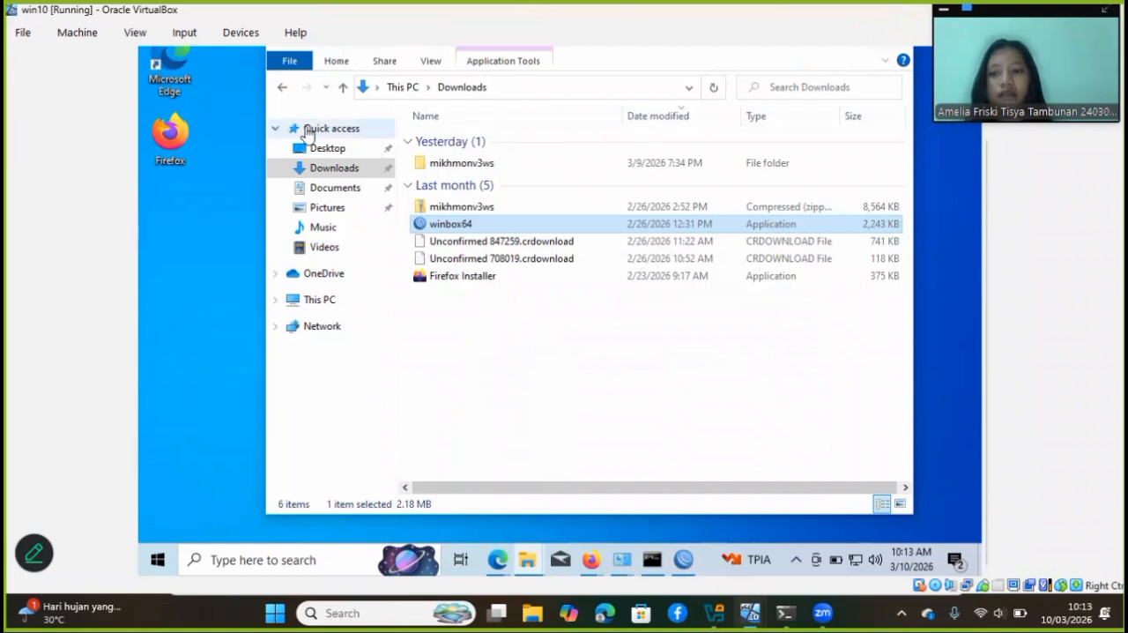
left_click(193, 142)
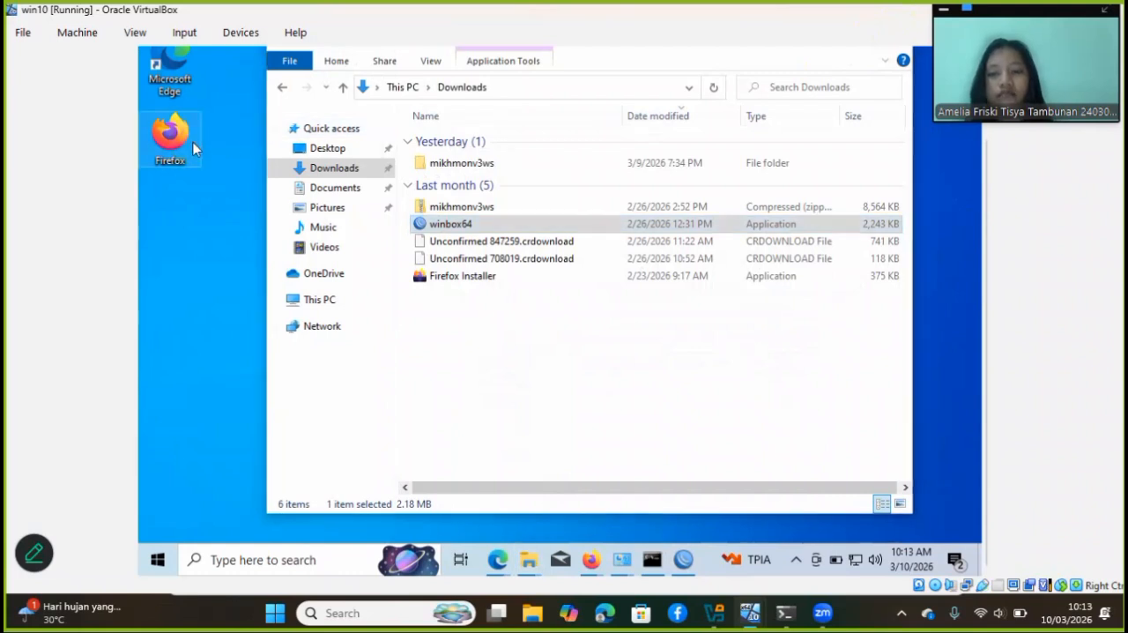
double_click(194, 147)
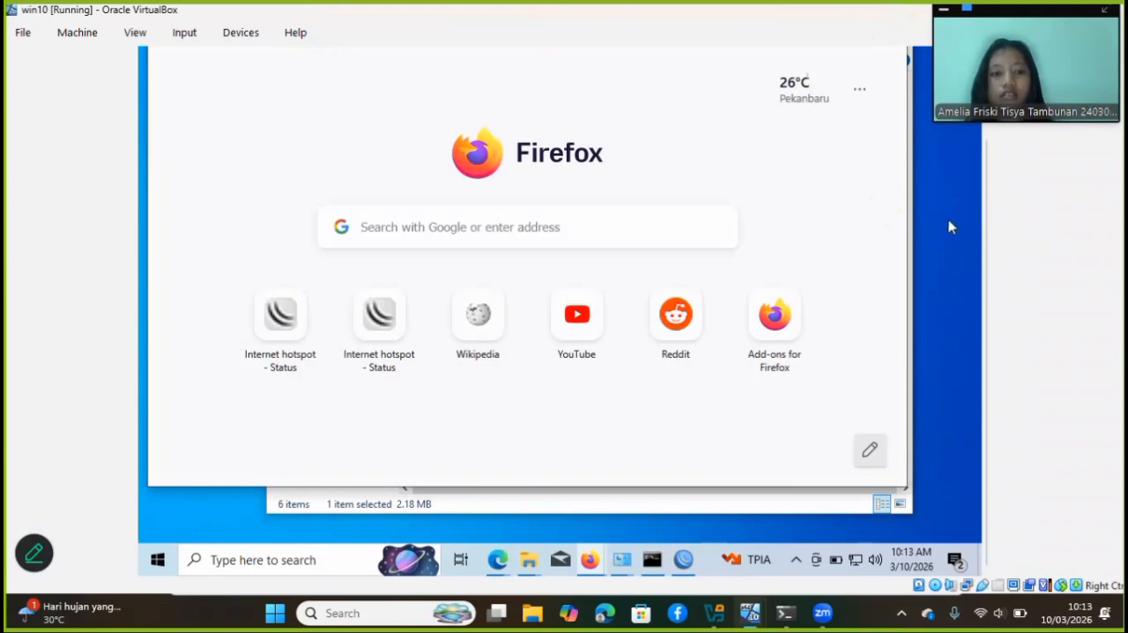
left_click_drag(987, 217, 960, 81)
Open the hotspot page at hotspottisya.ac.id in the browser
left_click(481, 103)
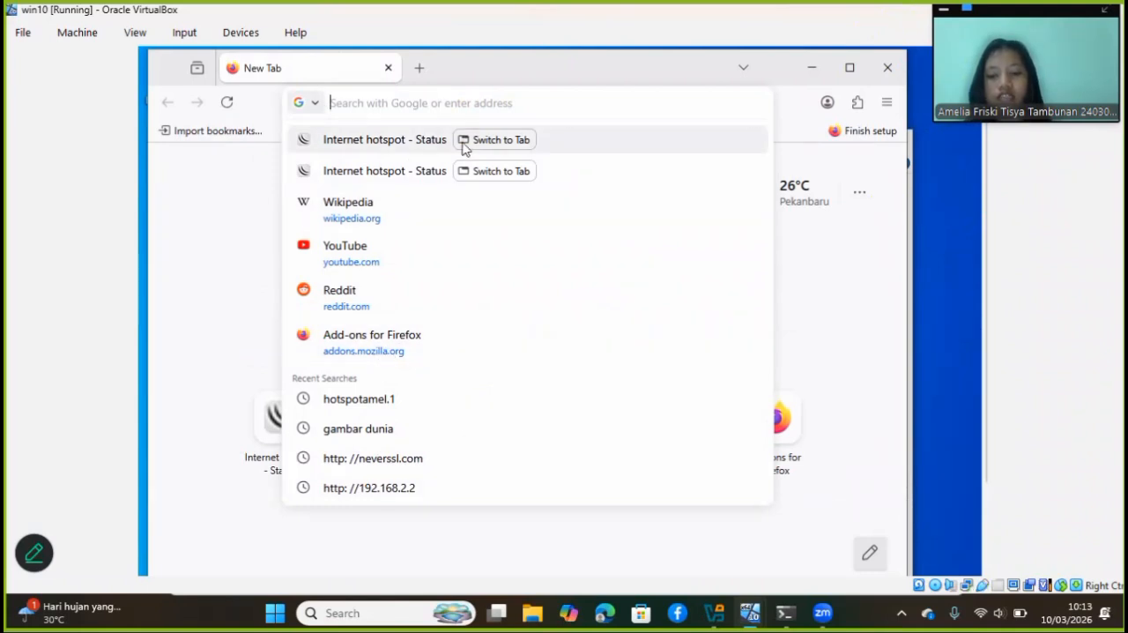
type("ho")
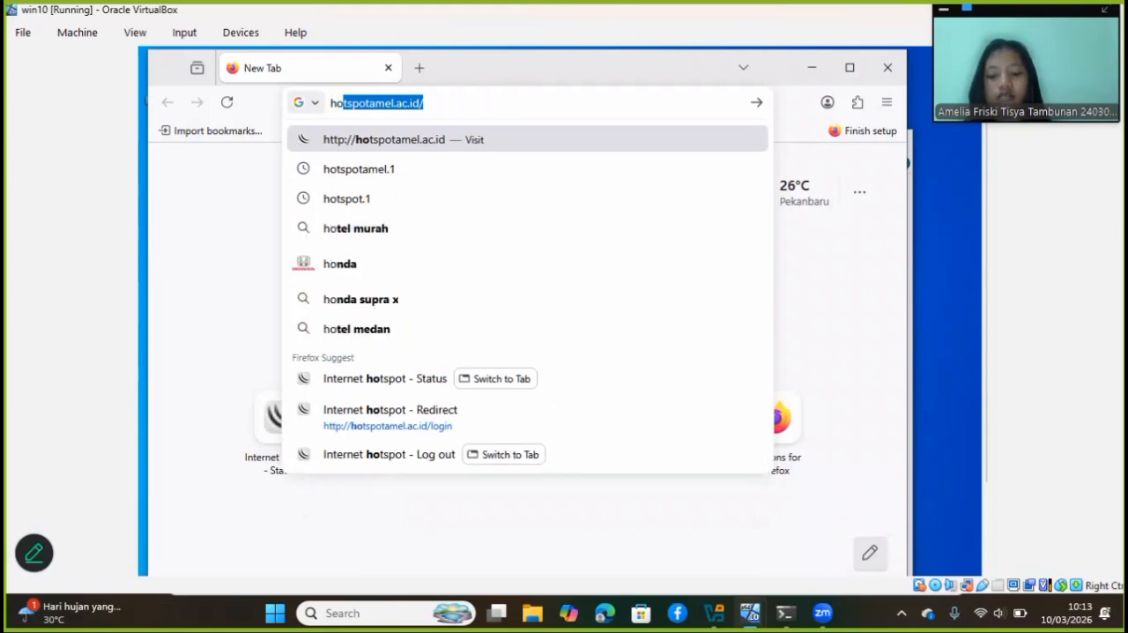
type("ts")
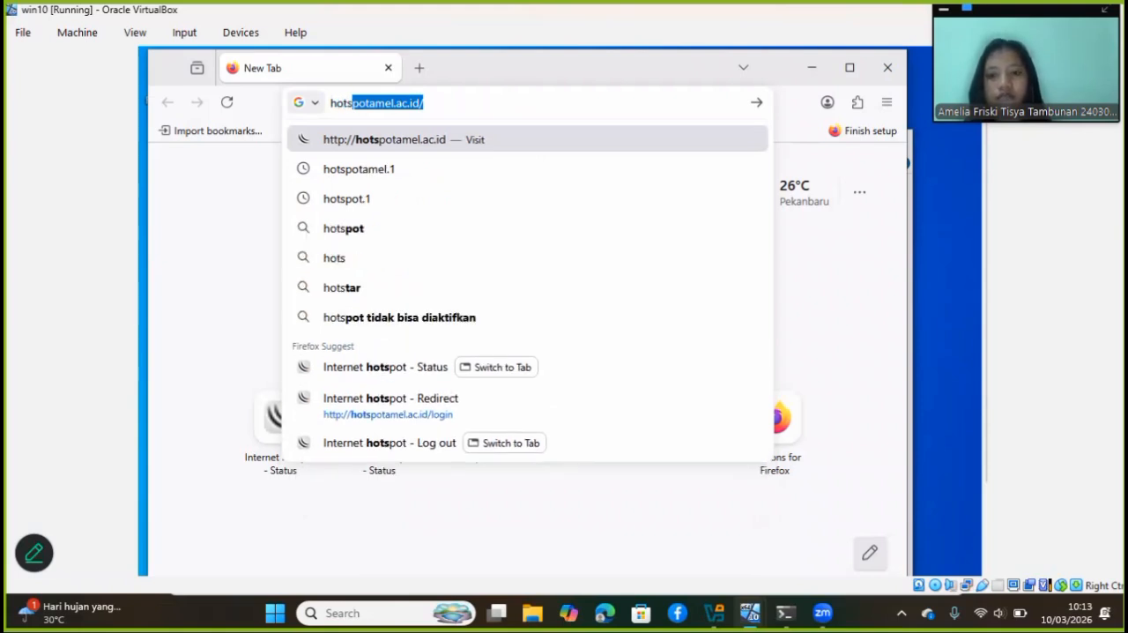
type("pot")
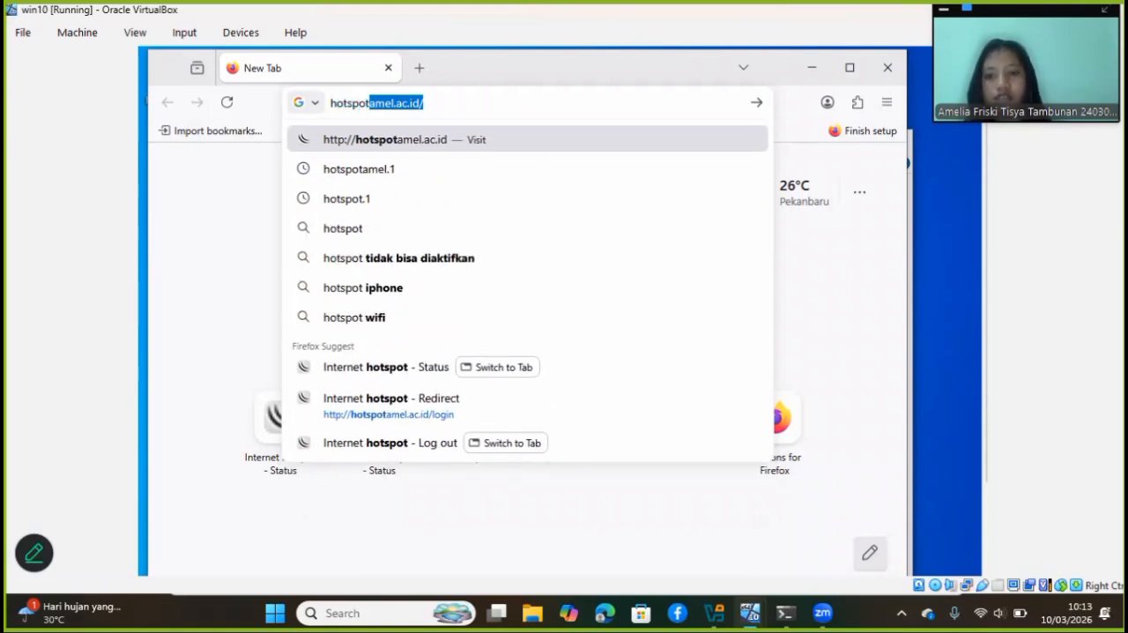
type("tis")
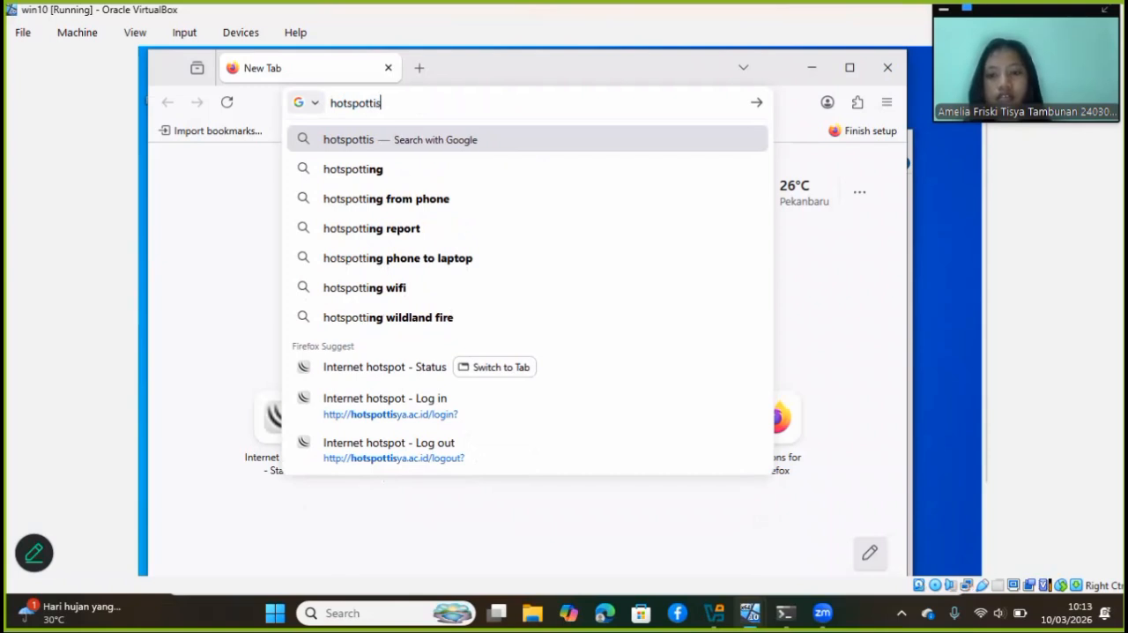
type("ya")
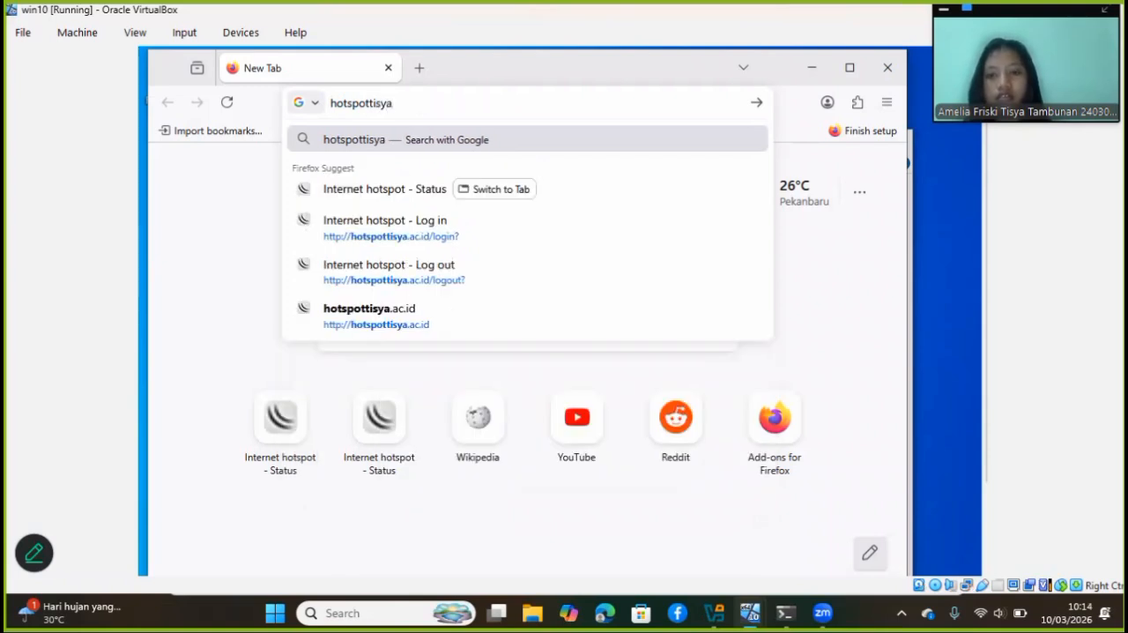
type(".ac.id")
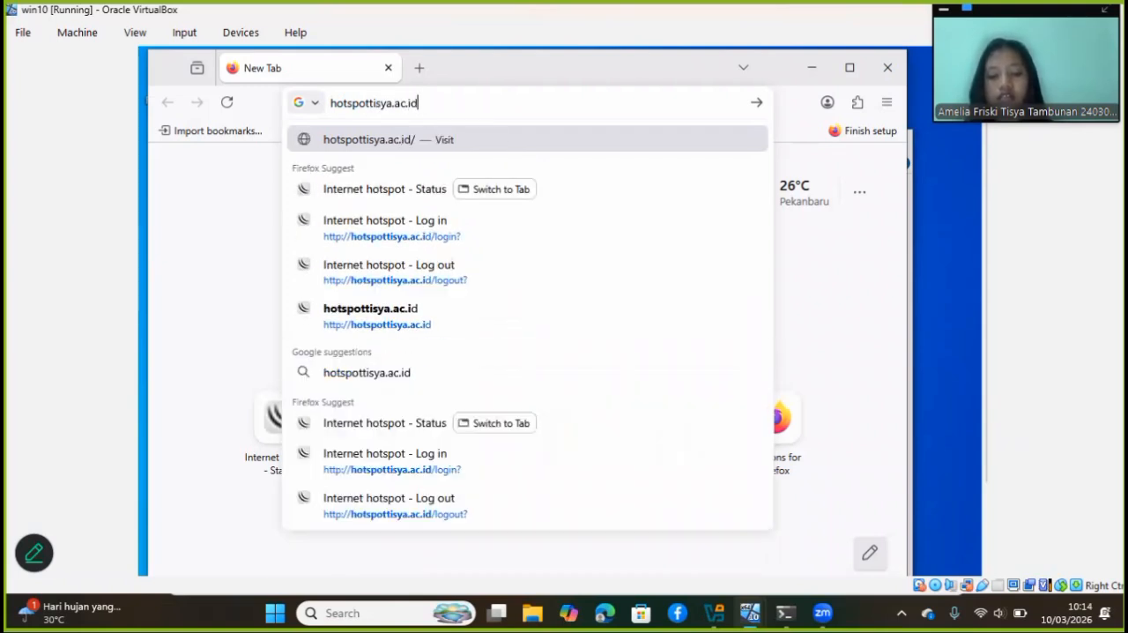
key("Return")
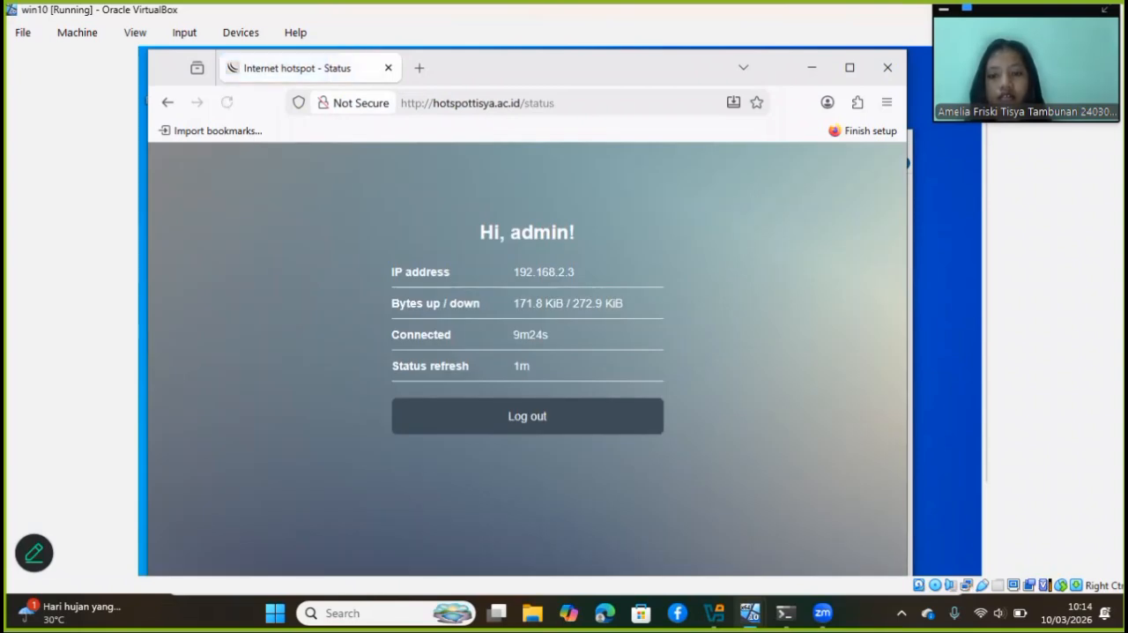
Log out of the current admin hotspot session and open the hotspot login form
left_click(569, 411)
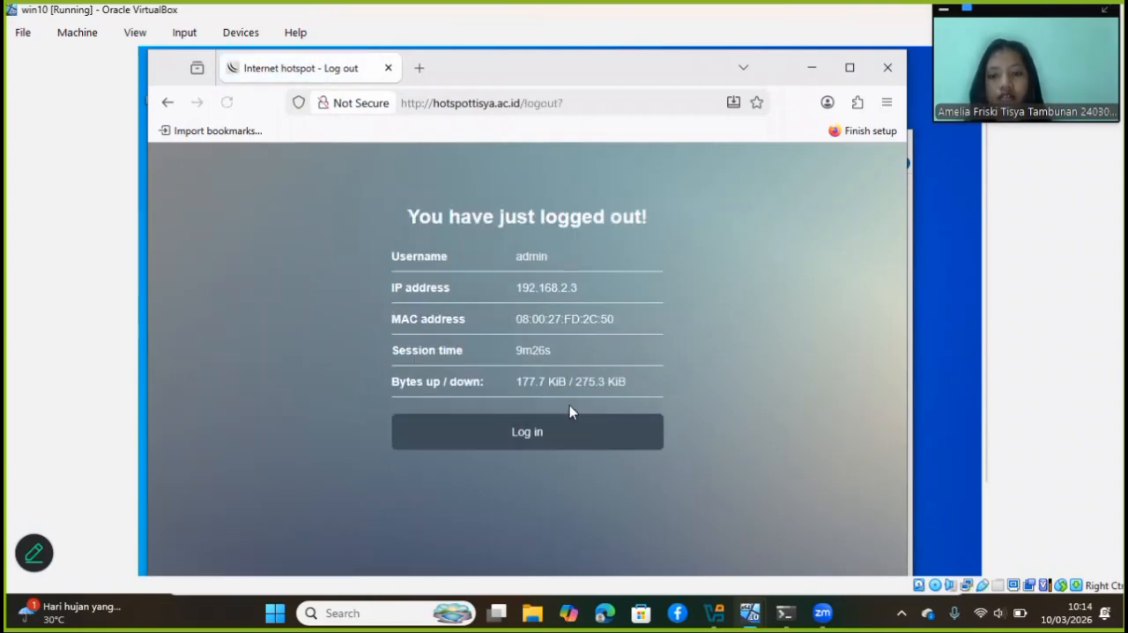
left_click(569, 445)
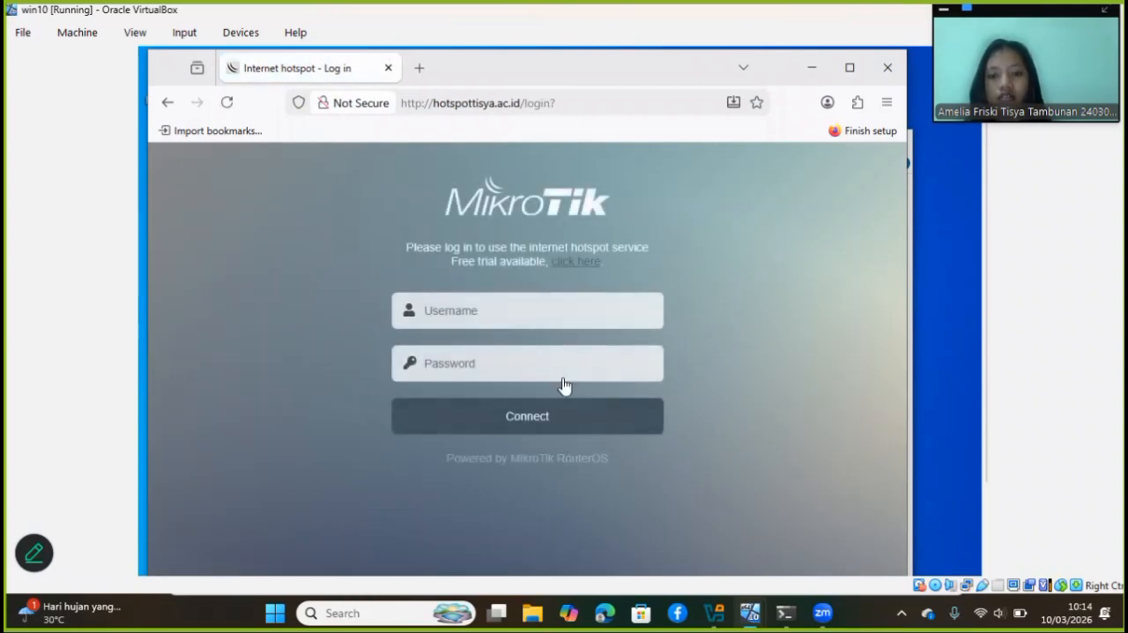
Log in to the hotspot as mantap123 with the account password and decline saving the login in the browser
left_click(541, 309)
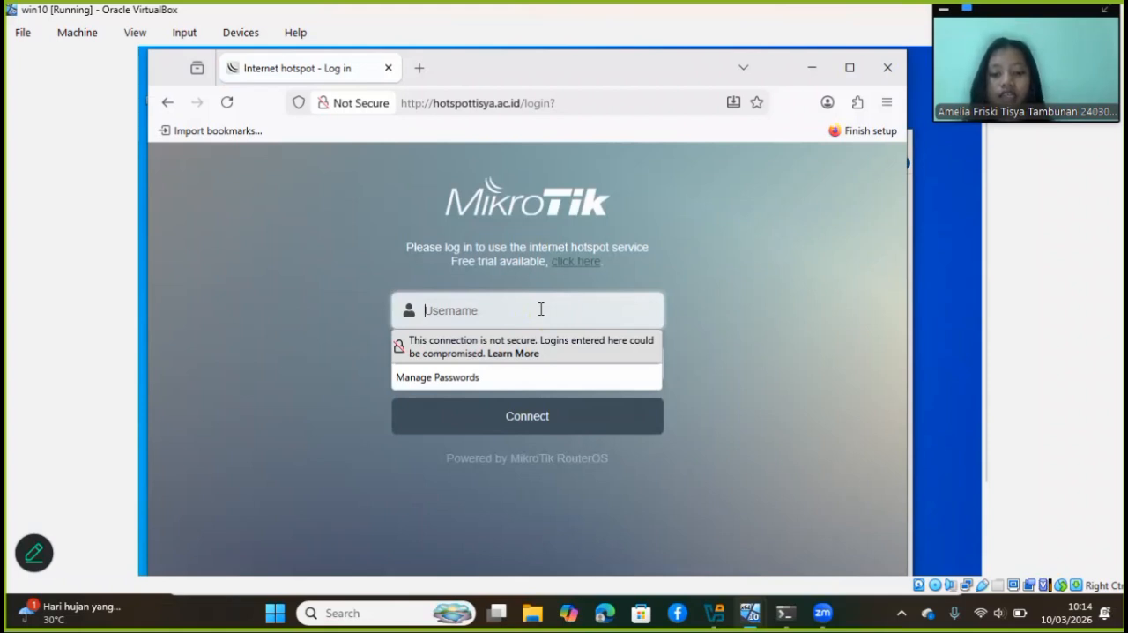
type("mantap123")
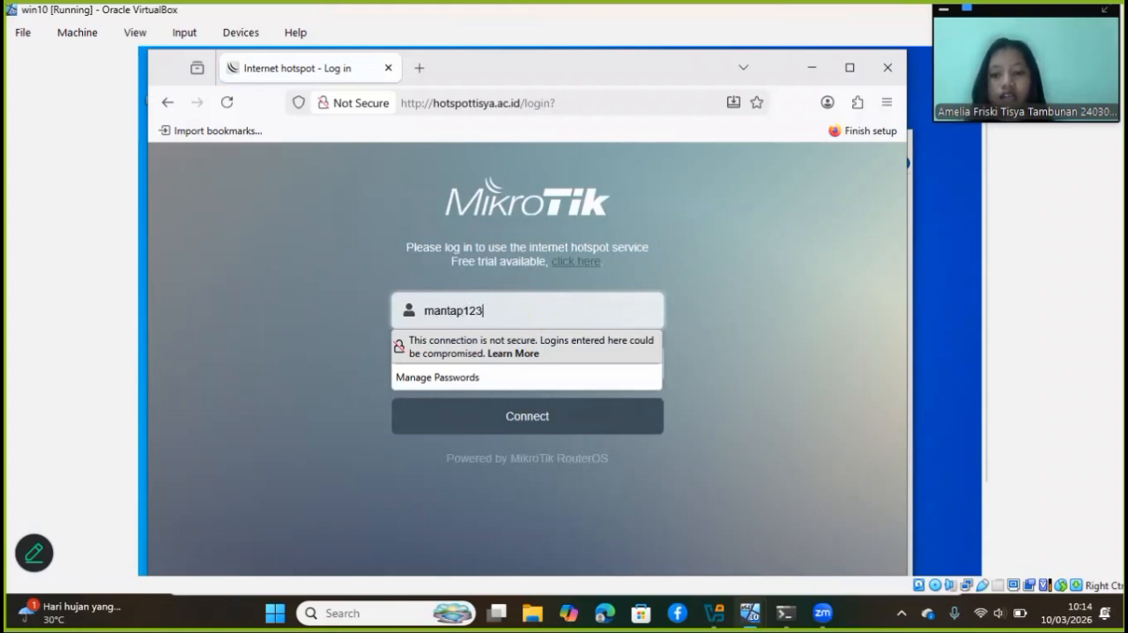
left_click(492, 304)
left_click(467, 357)
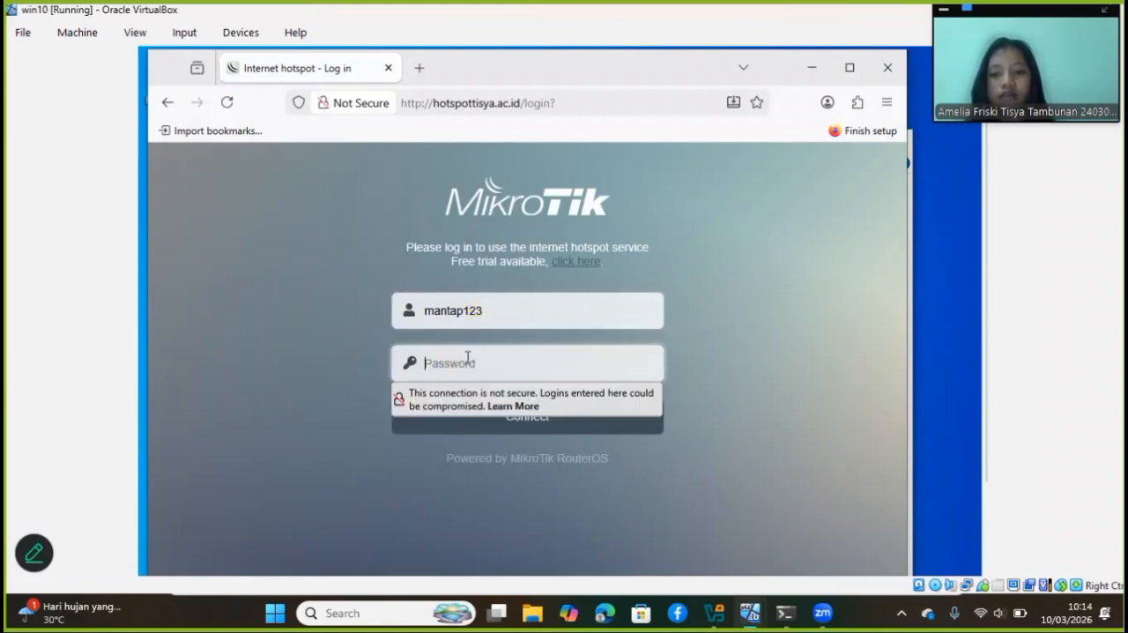
type("•••")
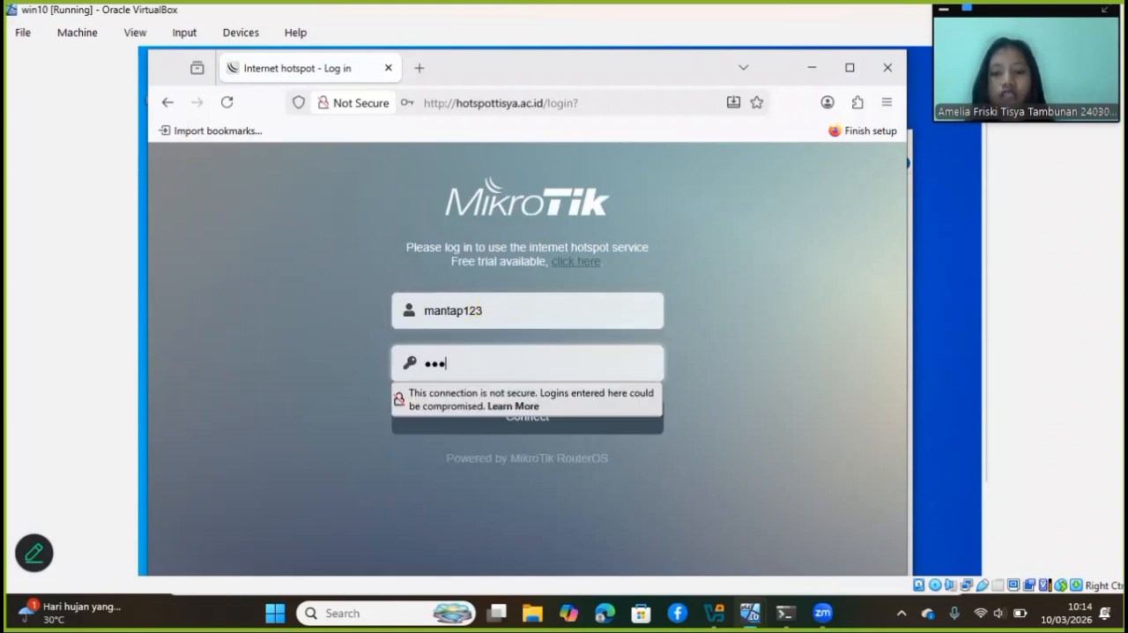
left_click(509, 424)
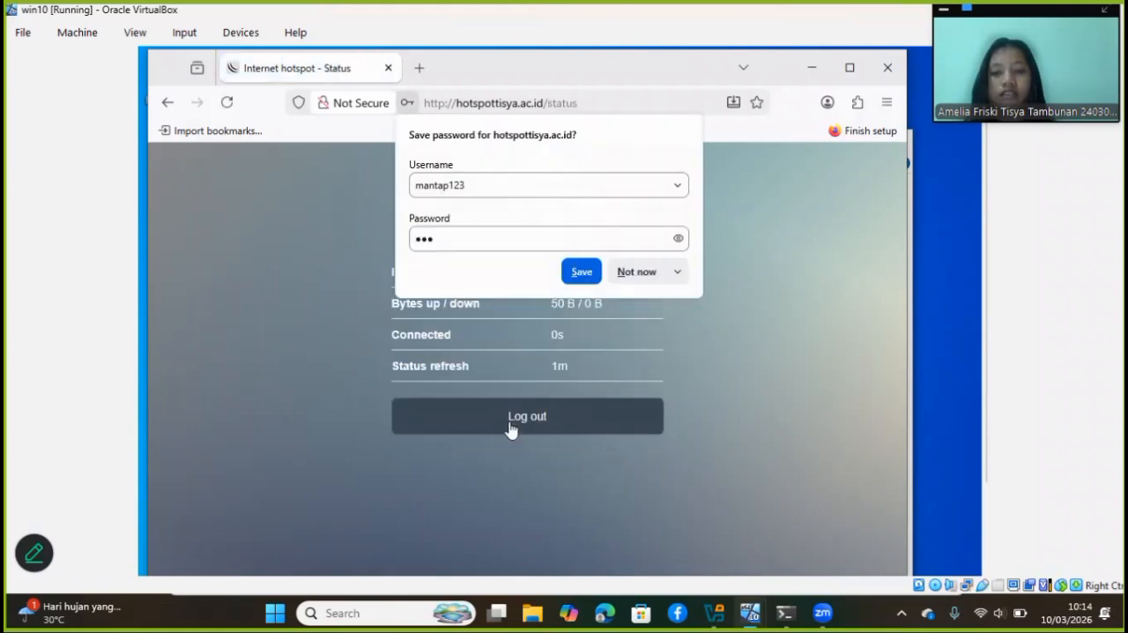
left_click(649, 273)
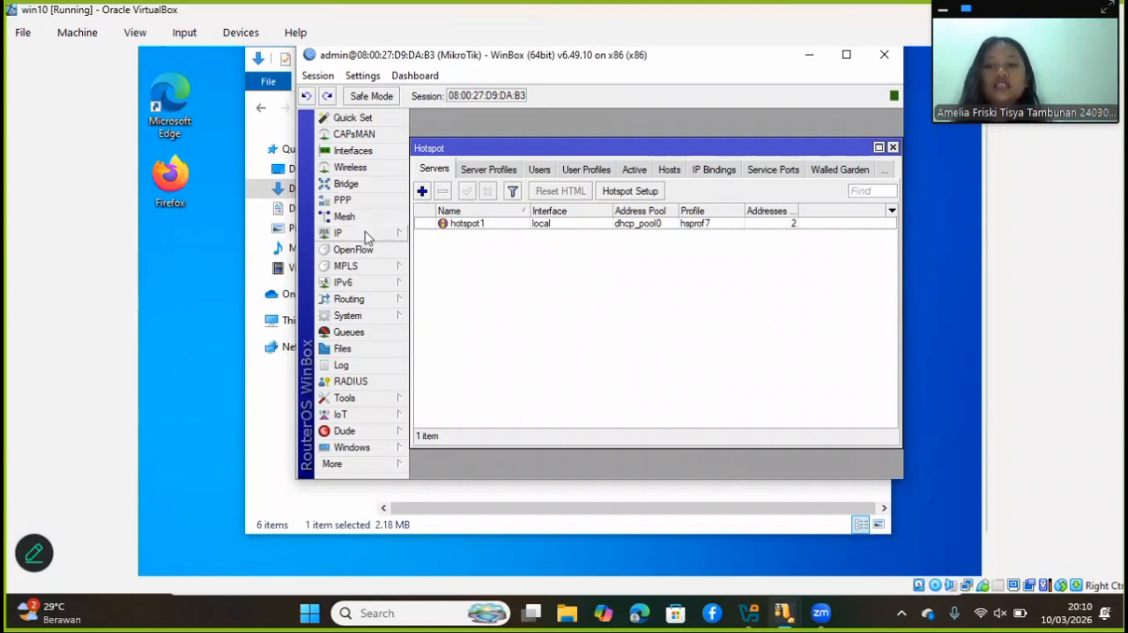
Open the router's system user list in WinBox and remove the existing Mikhmon user
left_click(368, 314)
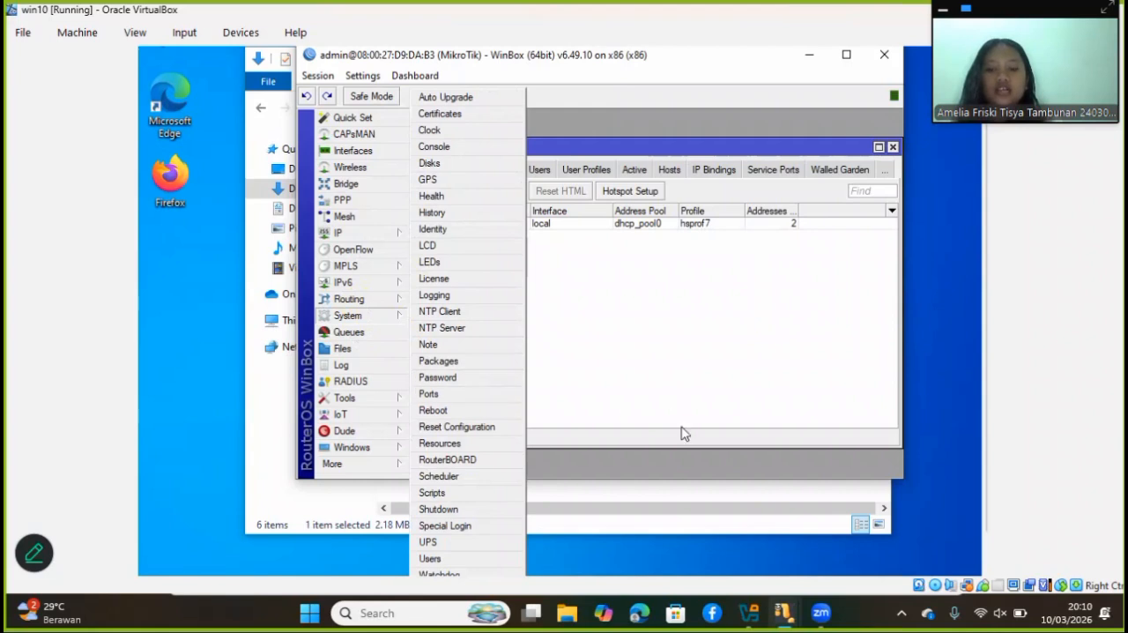
left_click(469, 558)
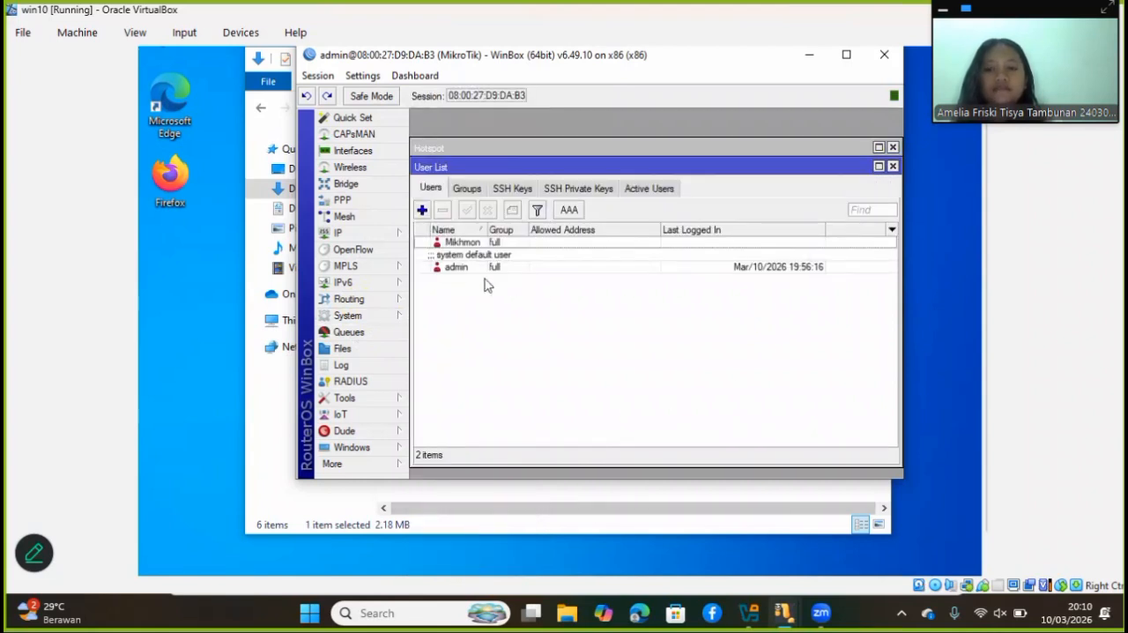
left_click(422, 212)
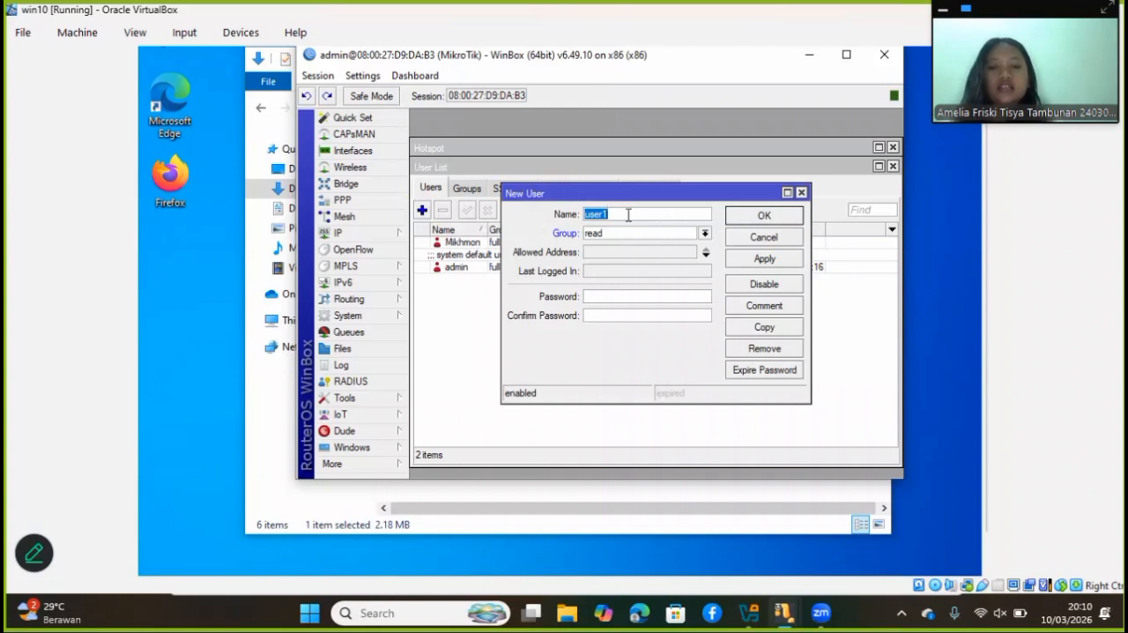
left_click(800, 192)
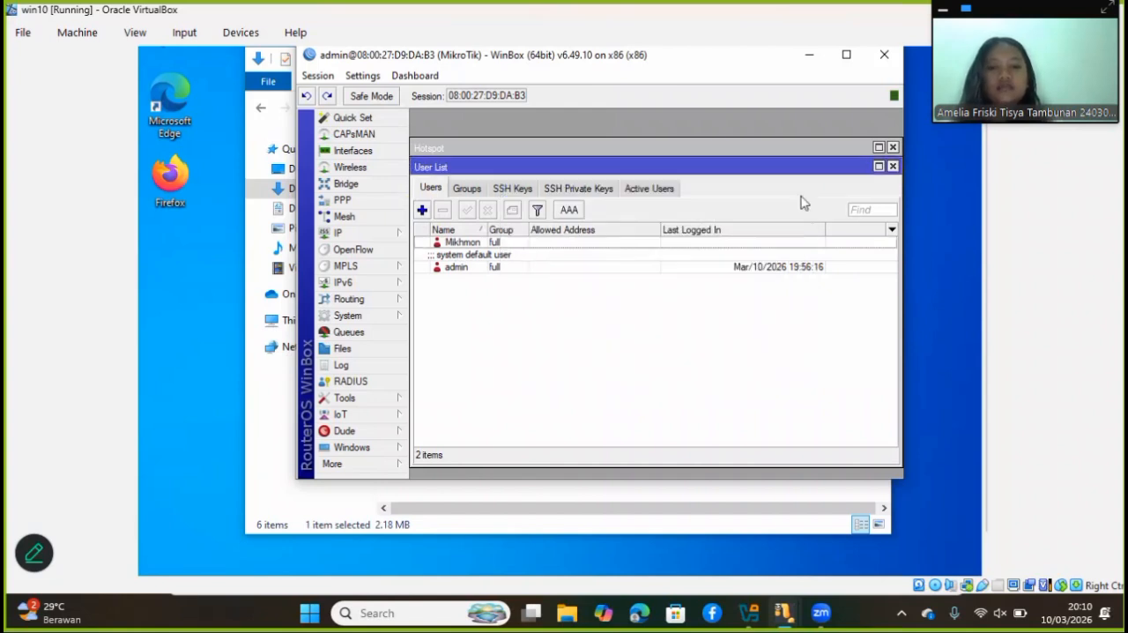
left_click(493, 244)
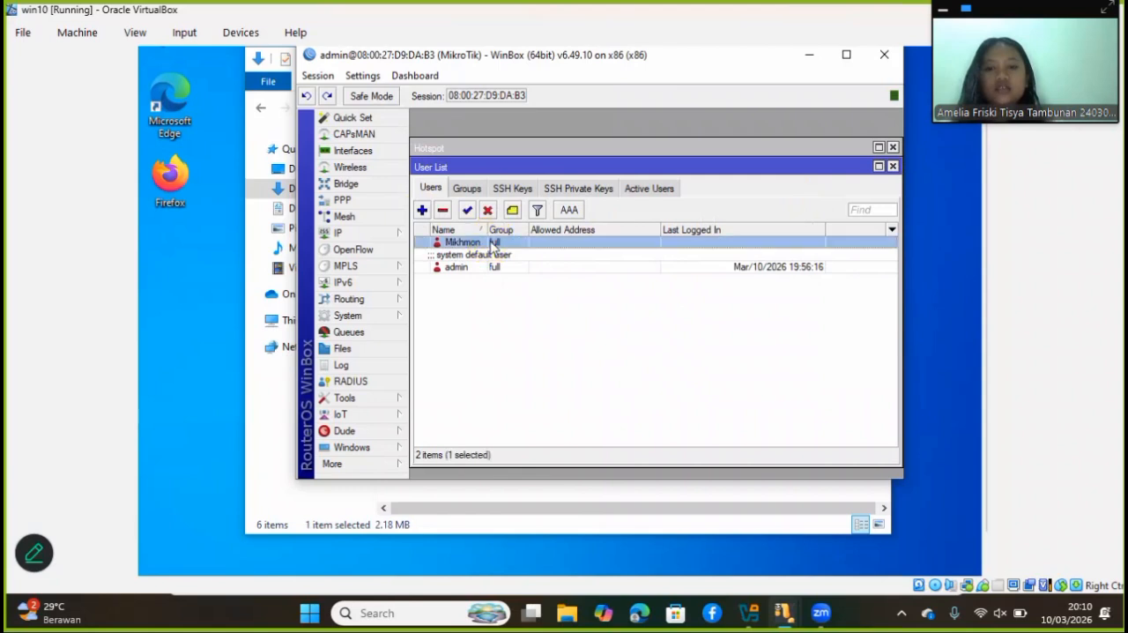
left_click(442, 211)
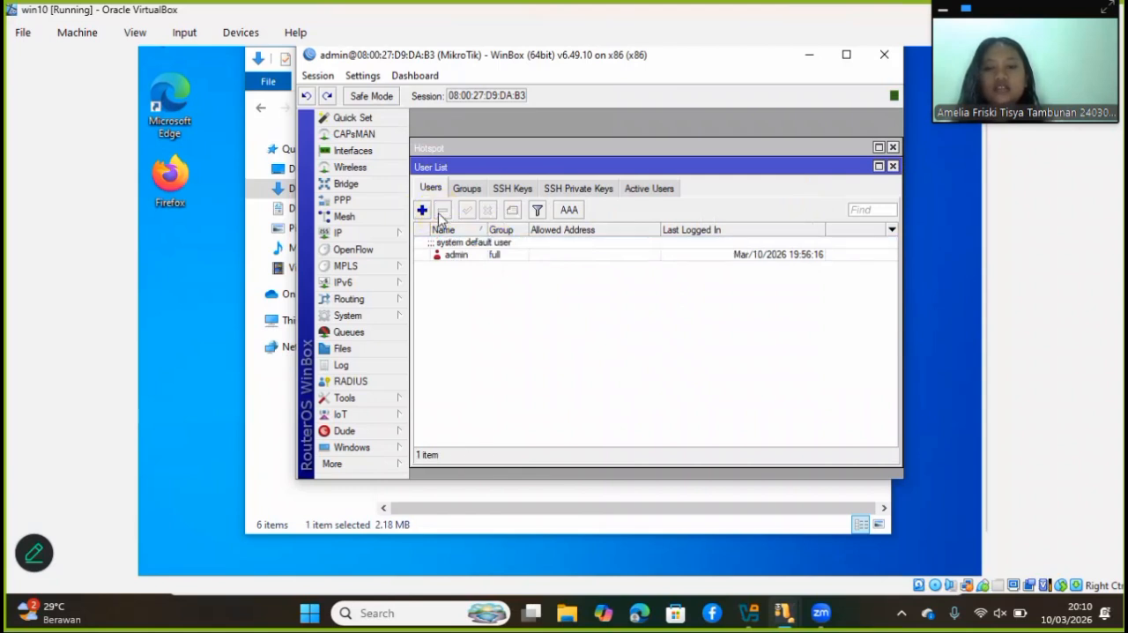
Add a router user named mikhmon in the full group, enter and confirm its password, and save it
left_click(422, 209)
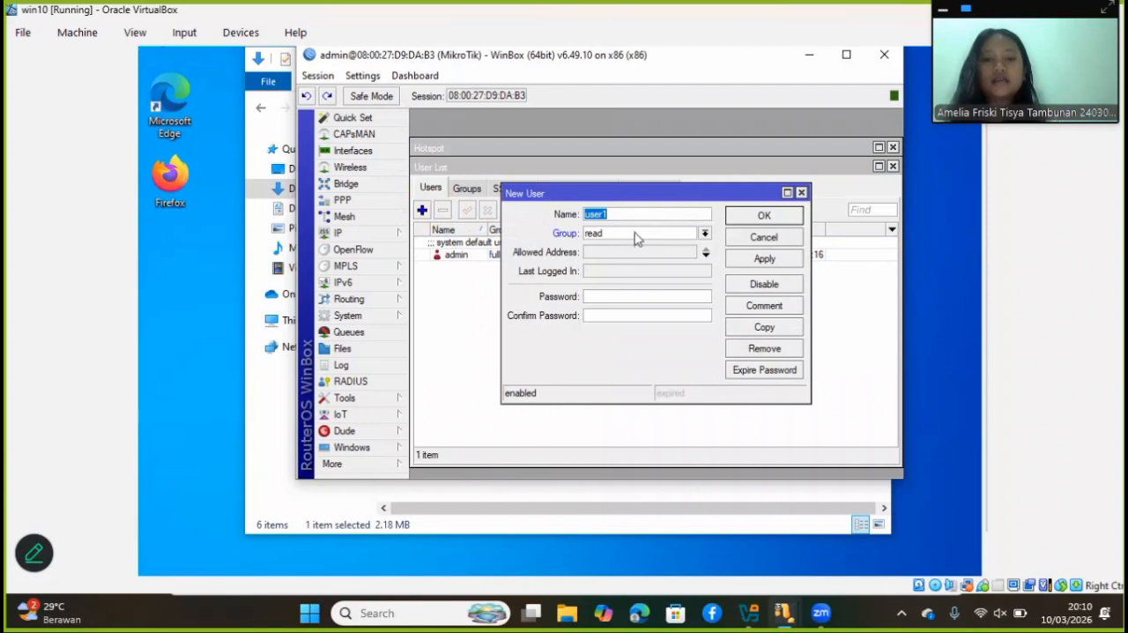
left_click_drag(608, 214, 555, 223)
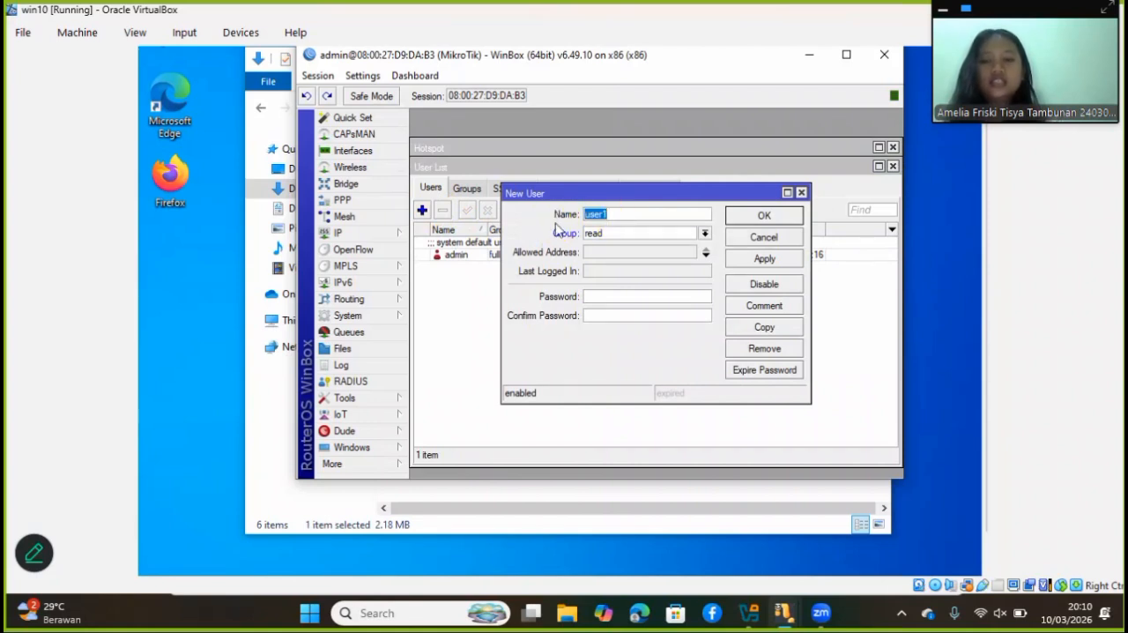
type("mikhmon")
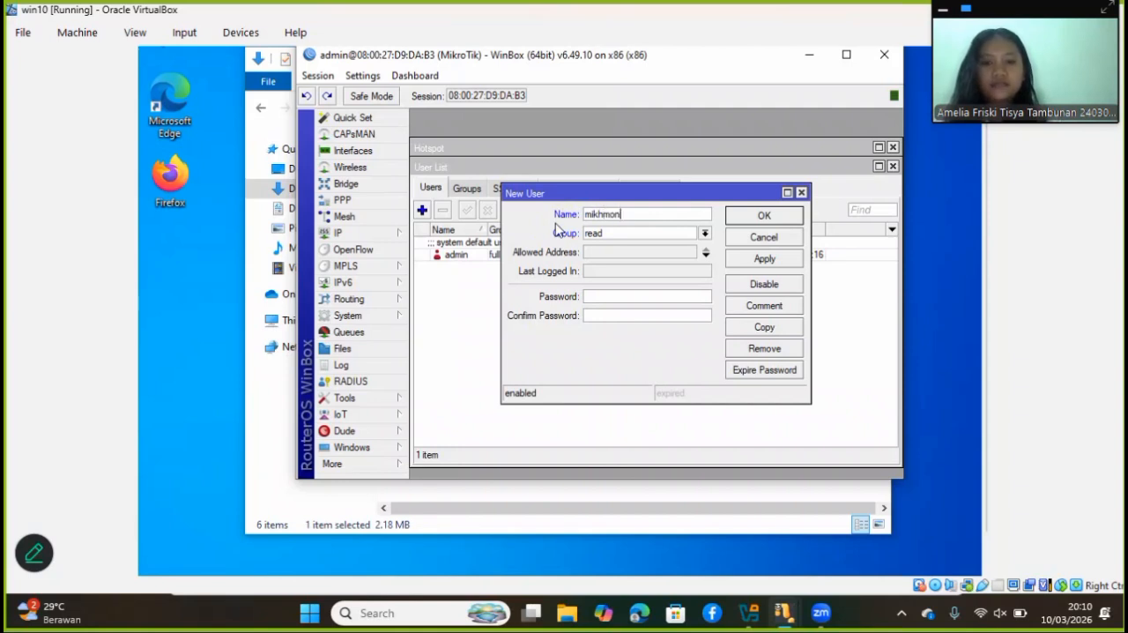
left_click(704, 236)
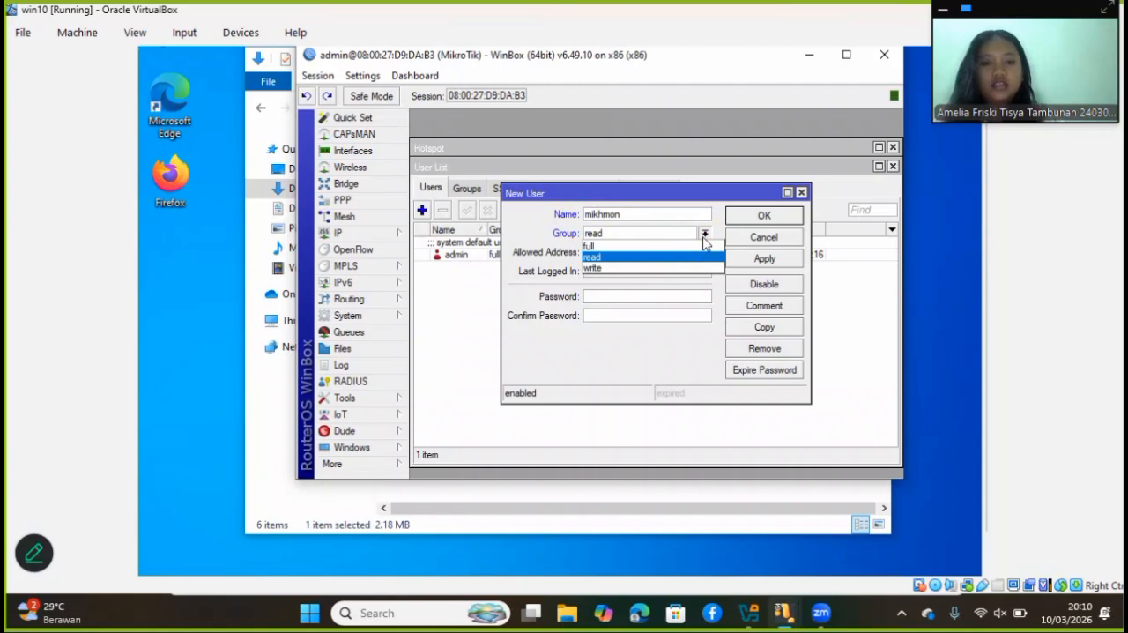
left_click(668, 247)
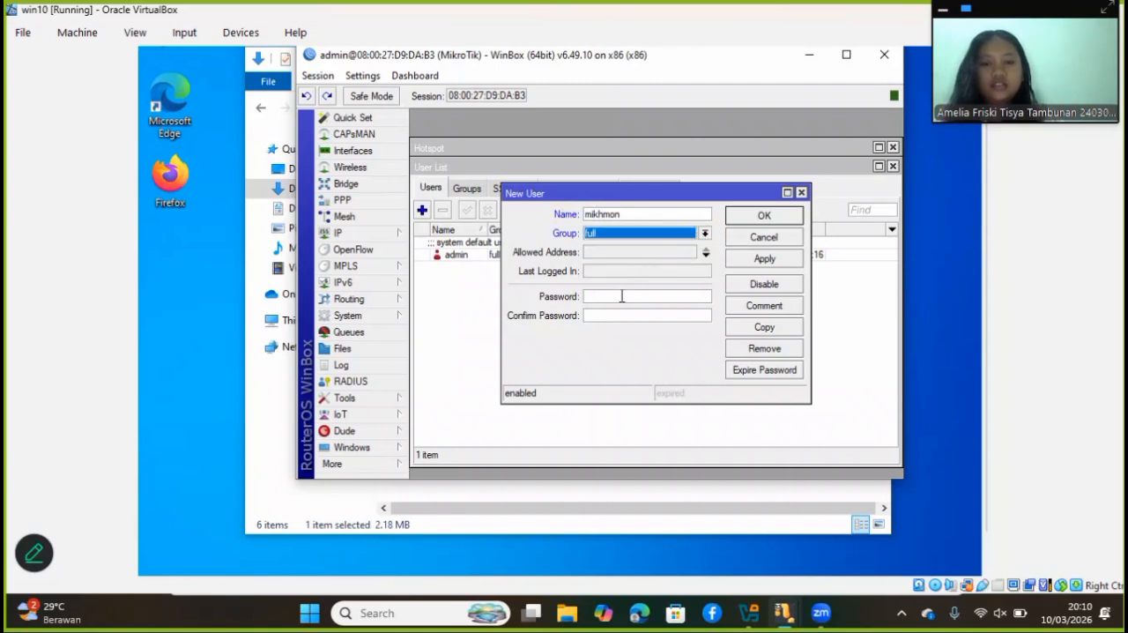
left_click(622, 296)
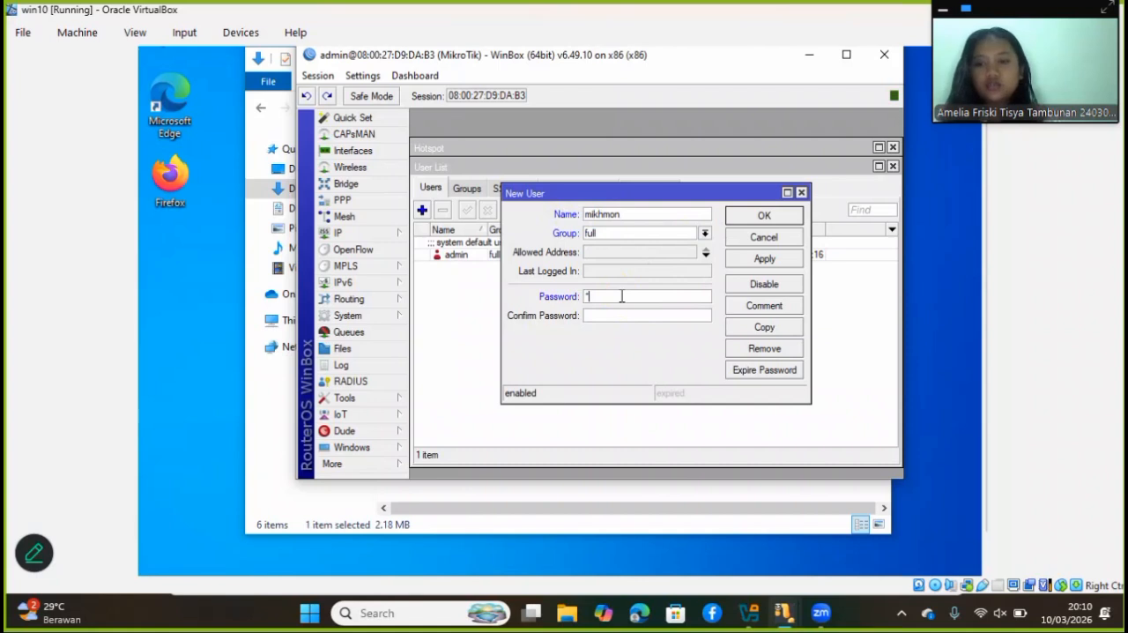
type("****")
left_click(619, 317)
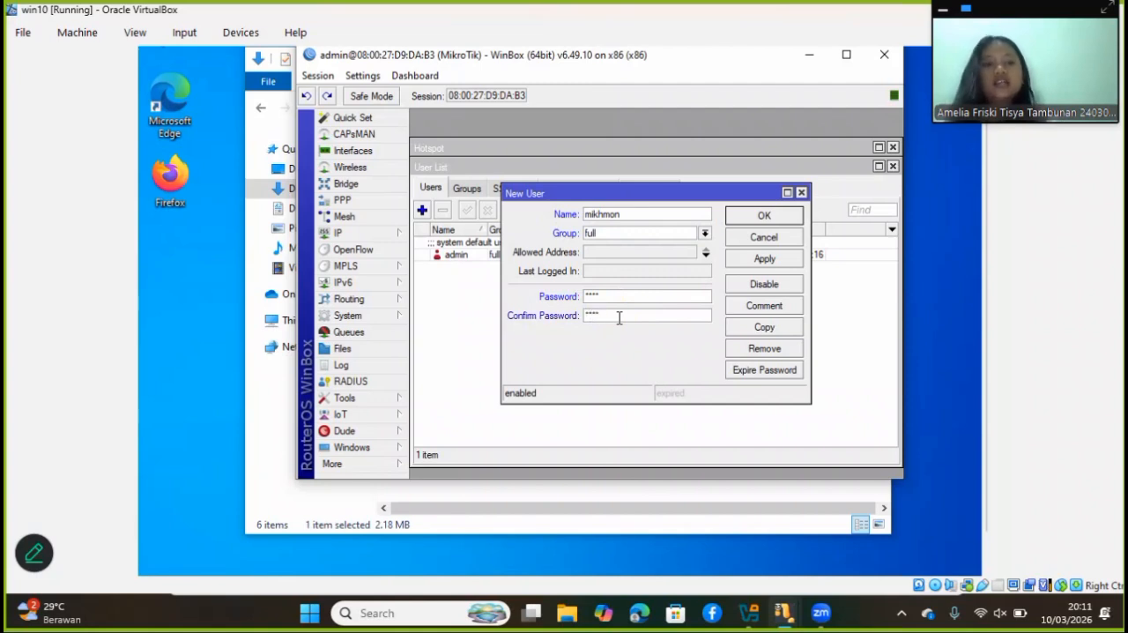
left_click(772, 262)
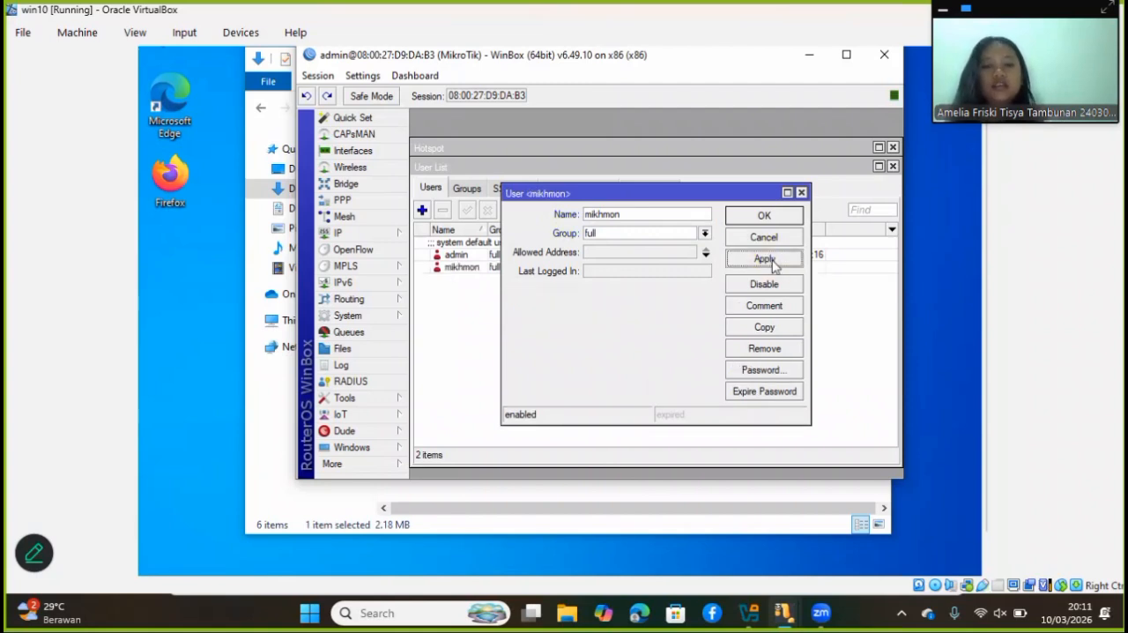
left_click(769, 216)
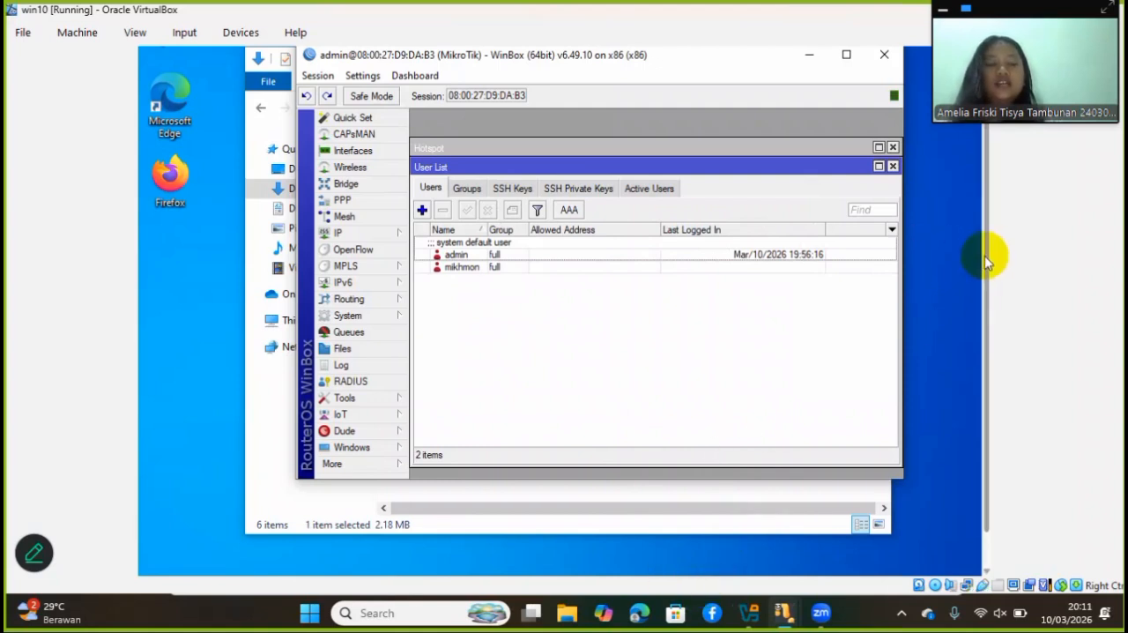
Start MikhmonServer from the Mikhmon Server folder inside Downloads > mikhmonv3ws and open Mikhmon in the browser
left_click_drag(985, 259, 977, 328)
left_click(543, 564)
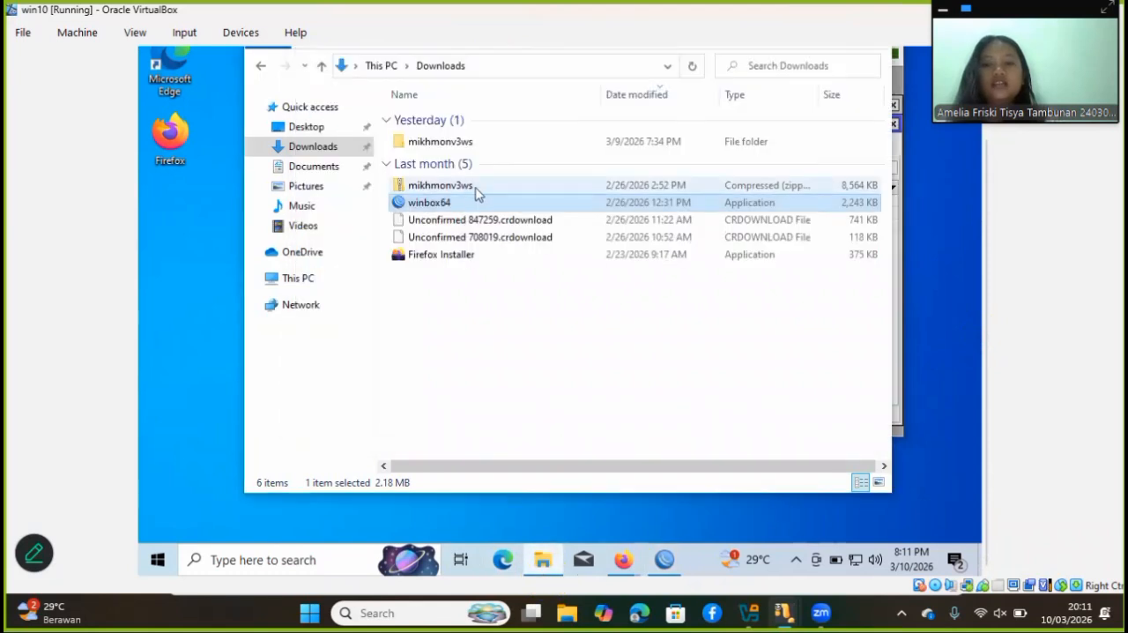
double_click(473, 144)
double_click(468, 121)
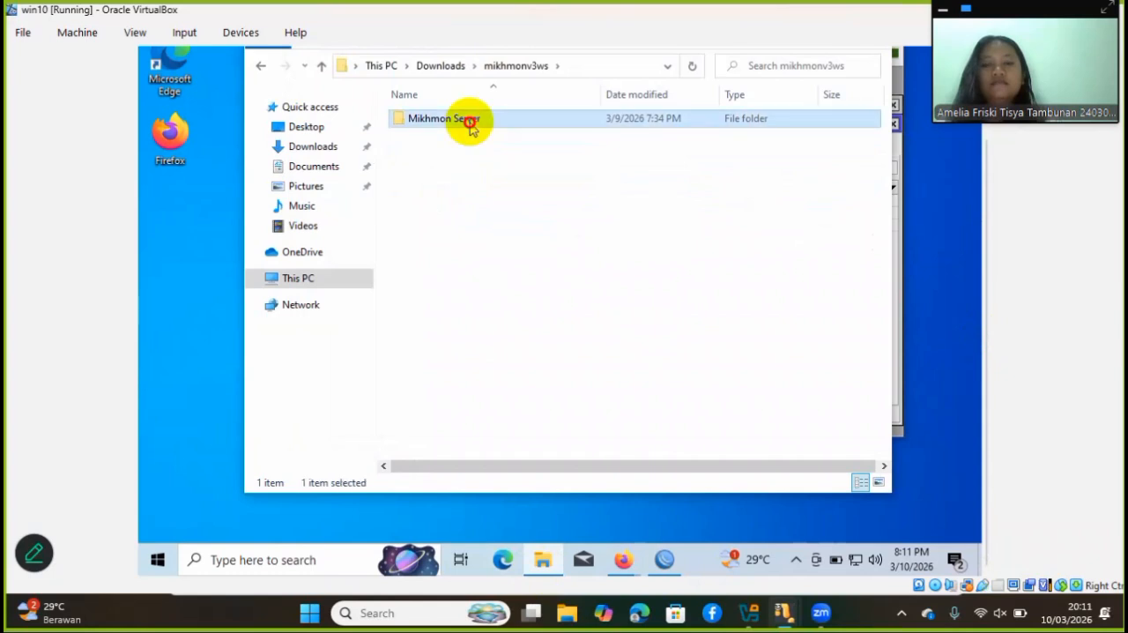
double_click(469, 154)
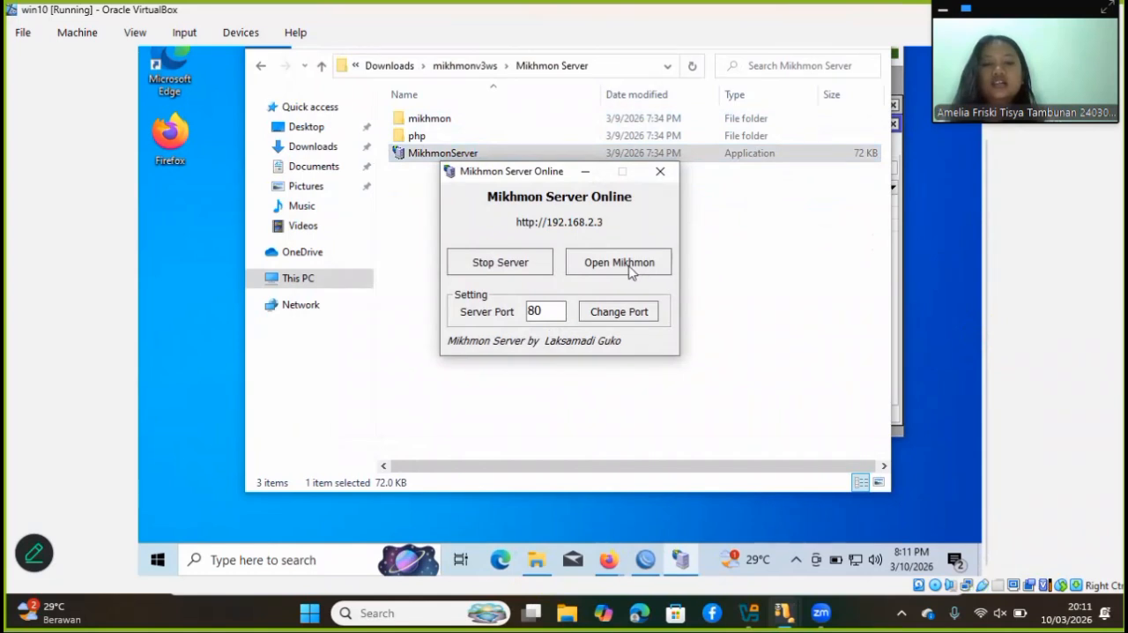
left_click(629, 264)
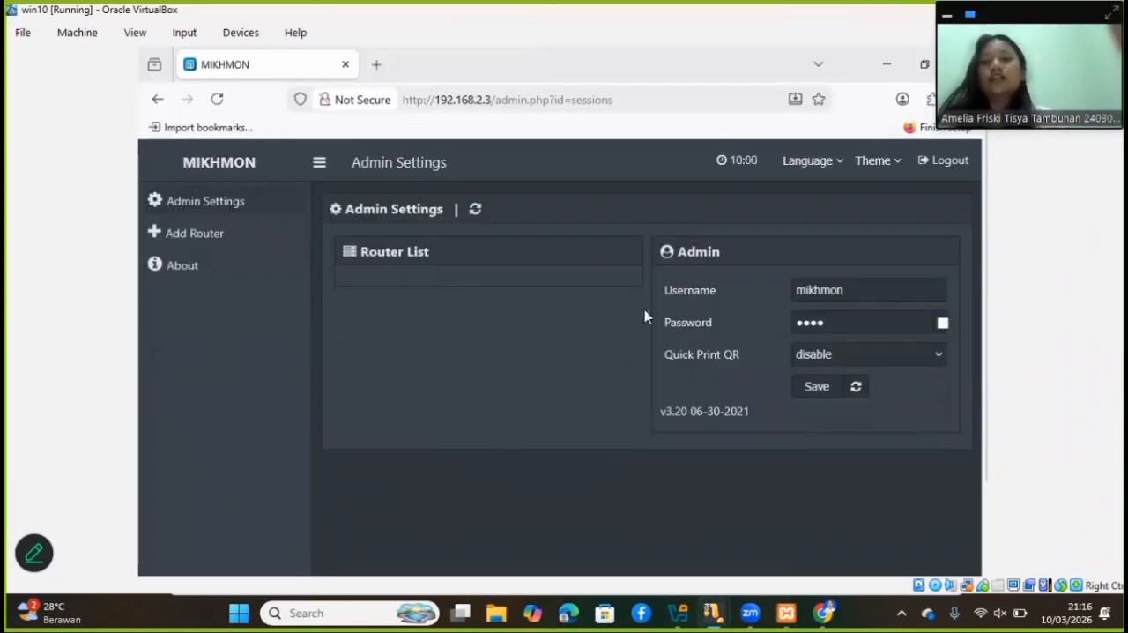
Add a new router in Mikhmon, decline saving the browser password, and enter the session name hotspotmi
left_click(242, 254)
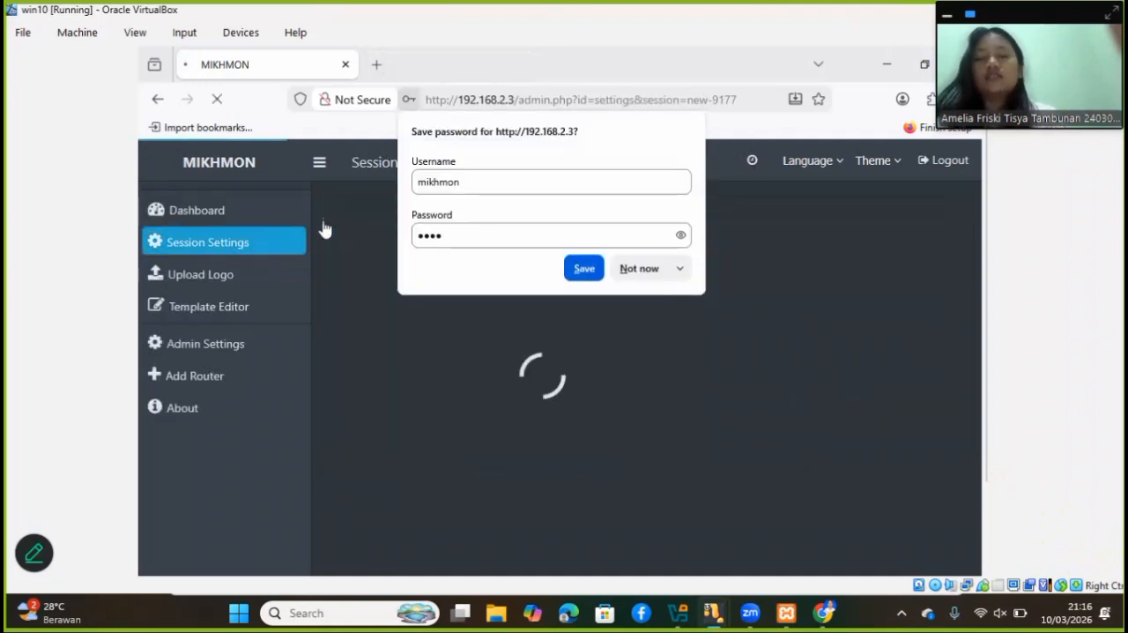
left_click(640, 269)
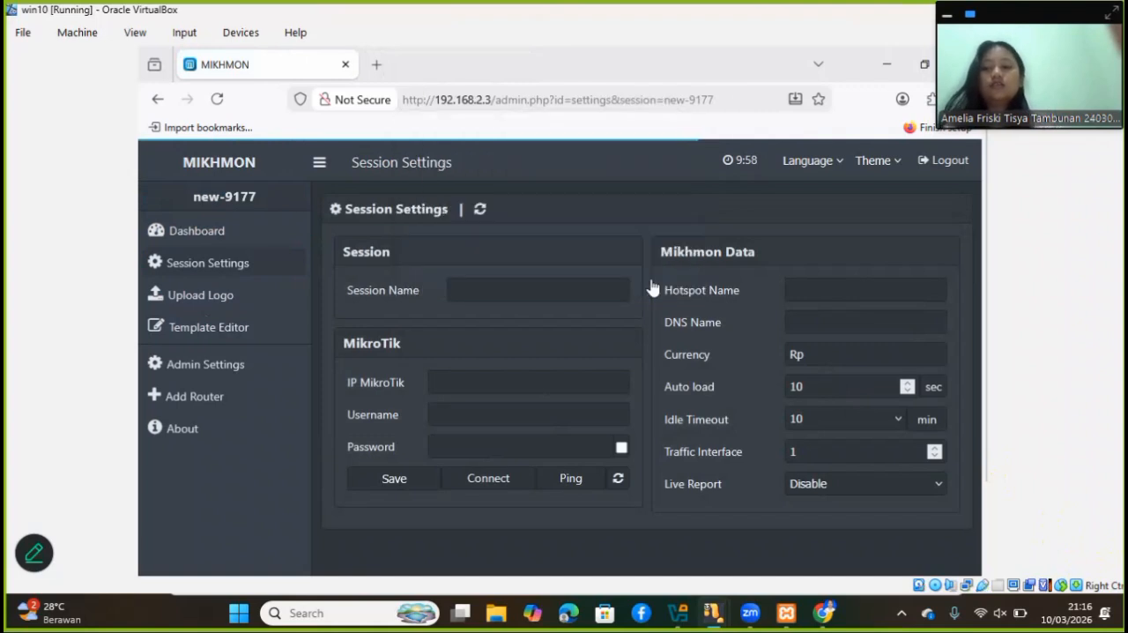
left_click(513, 289)
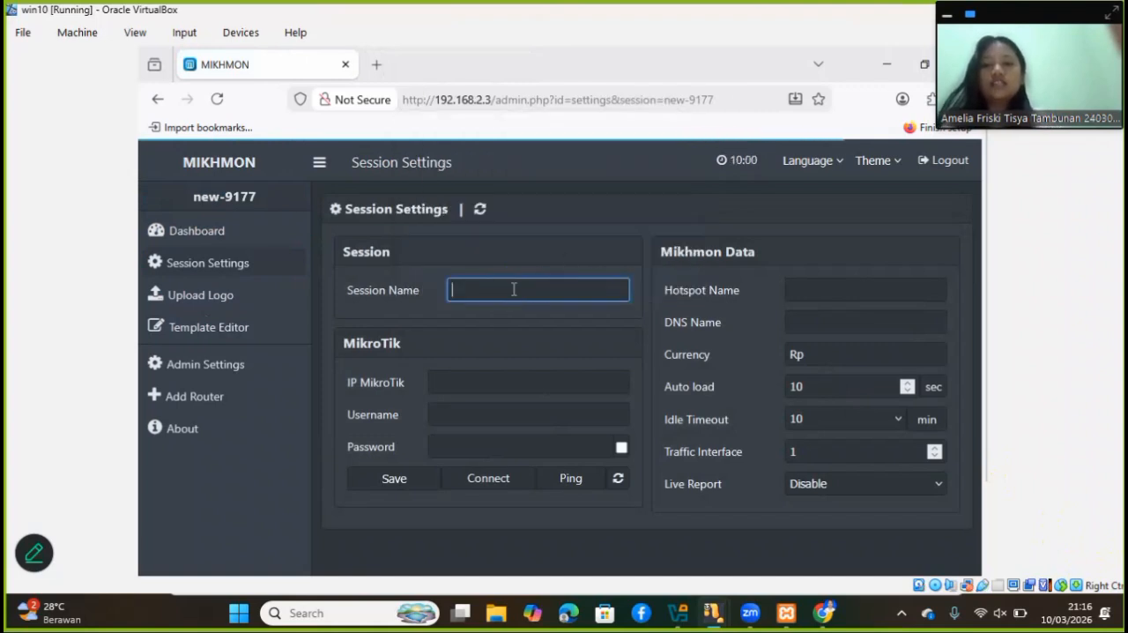
type("hotspot")
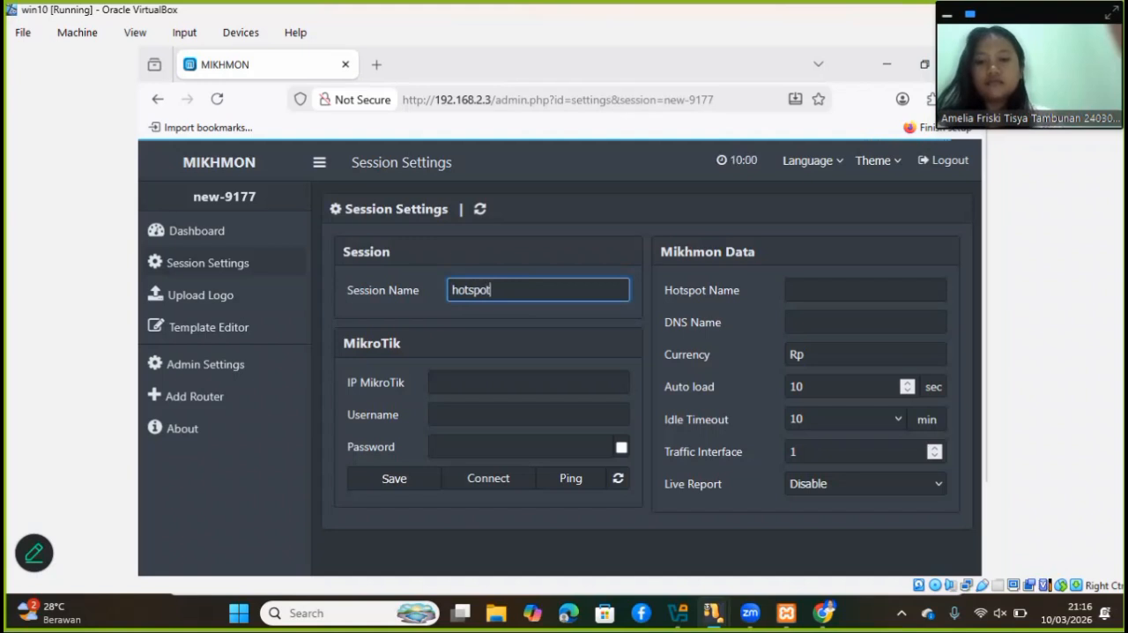
type("mi")
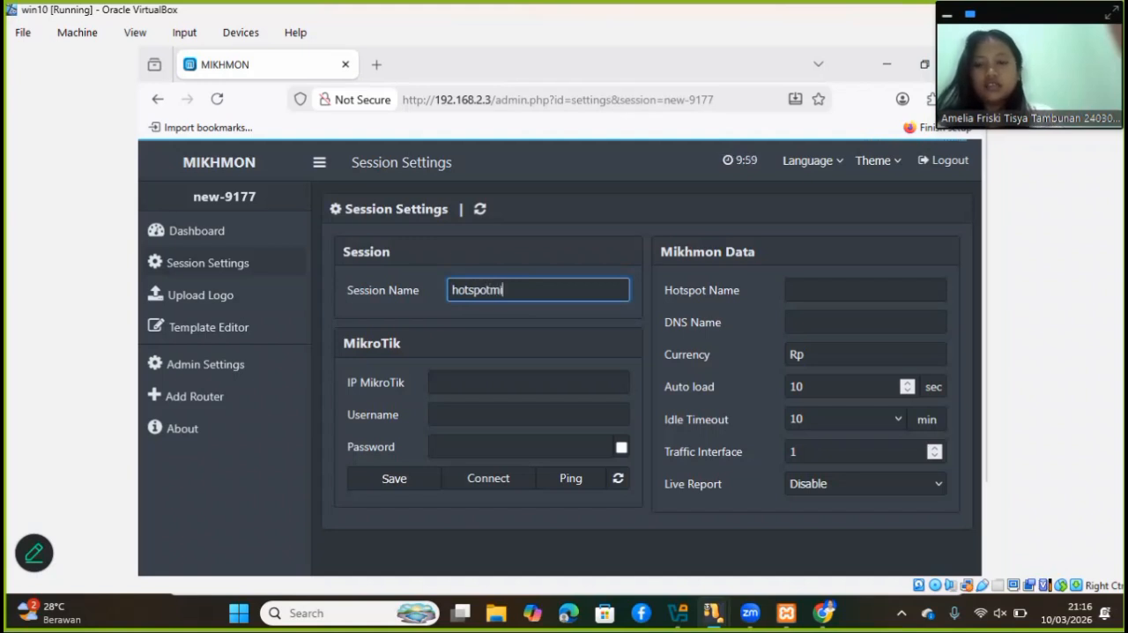
Set the session's MikroTik IP address to 192.168.2.2
left_click(460, 379)
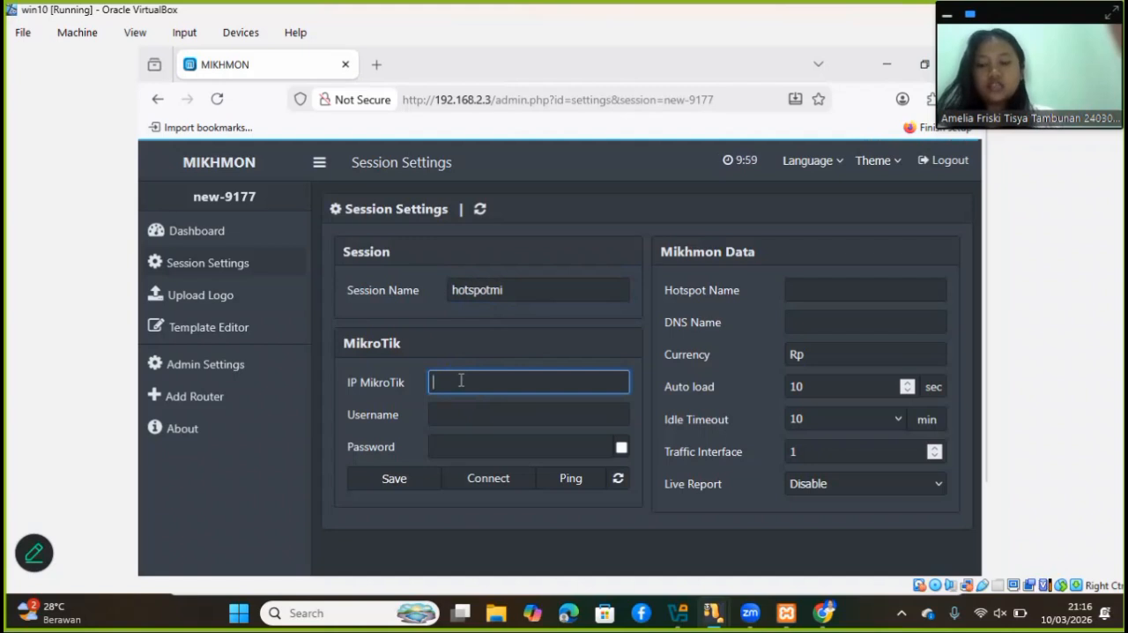
type("1")
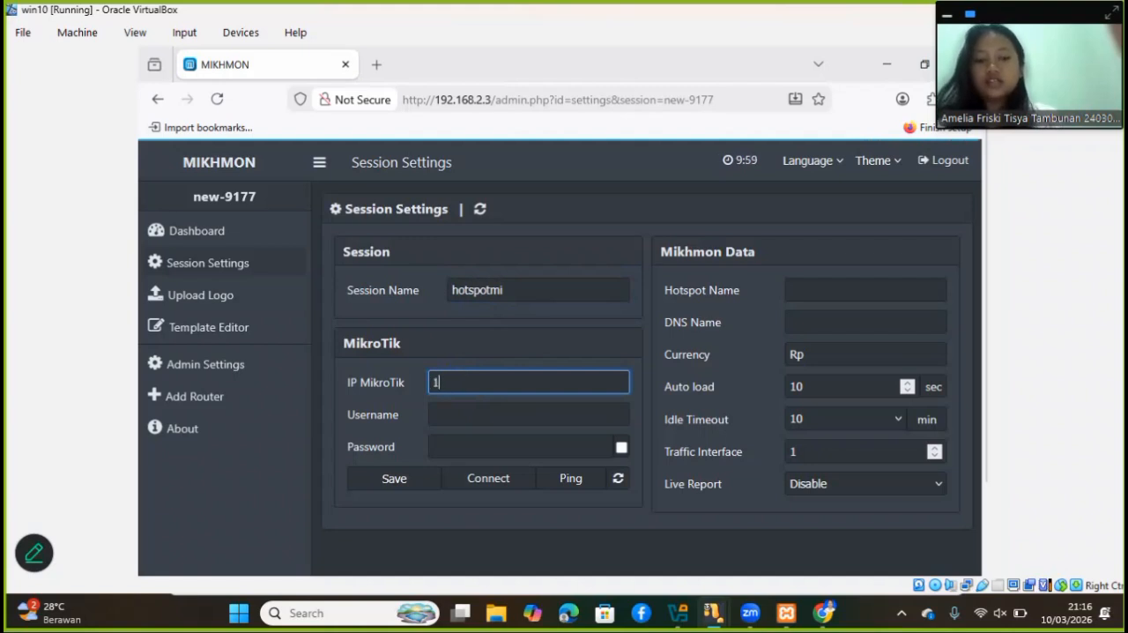
type("92.")
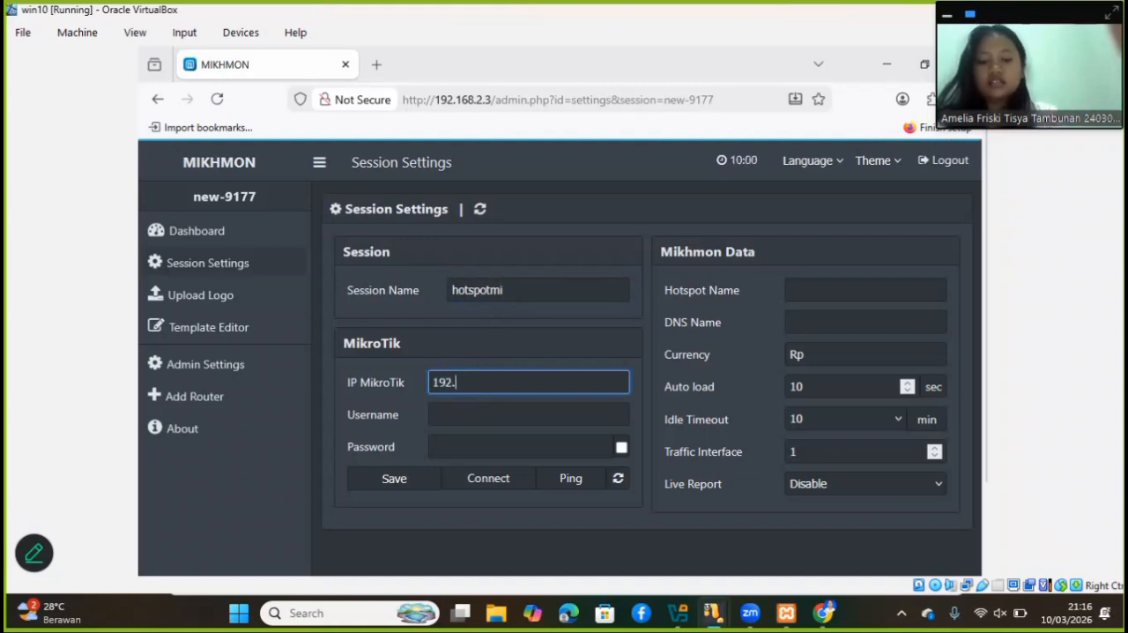
type("168")
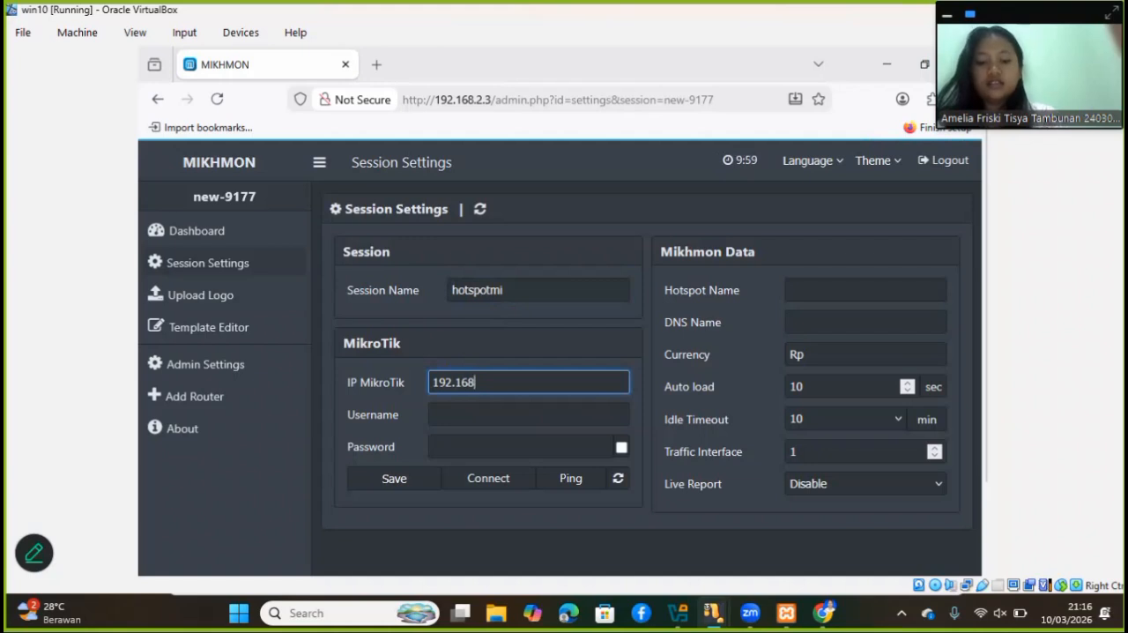
type(".2.2")
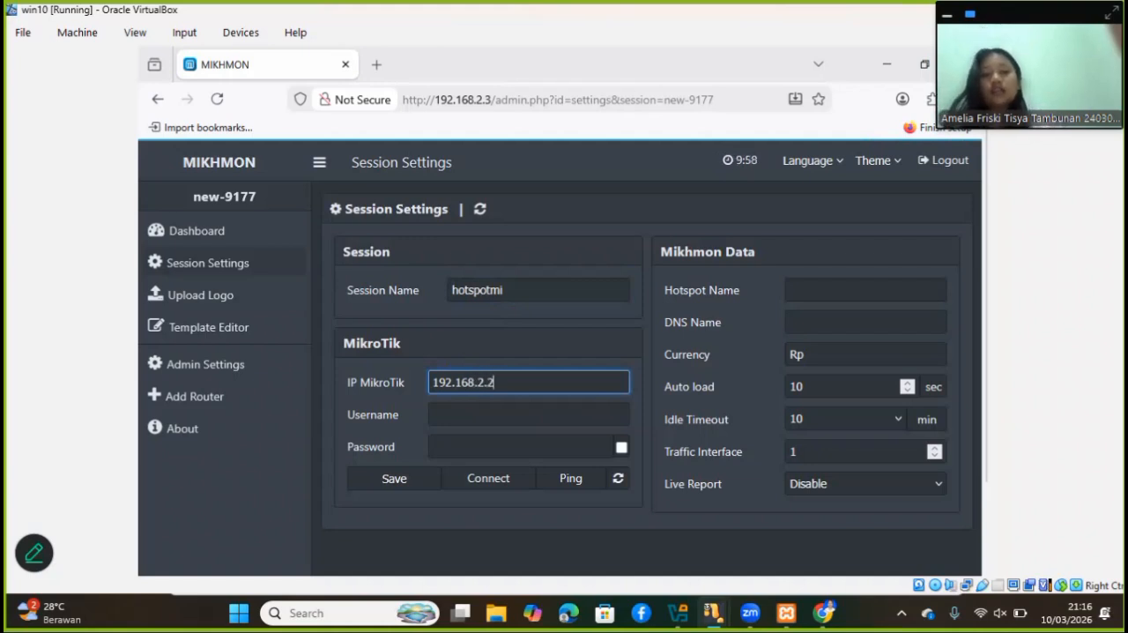
Set the session's MikroTik username to mikhmon and enter its password
left_click(435, 407)
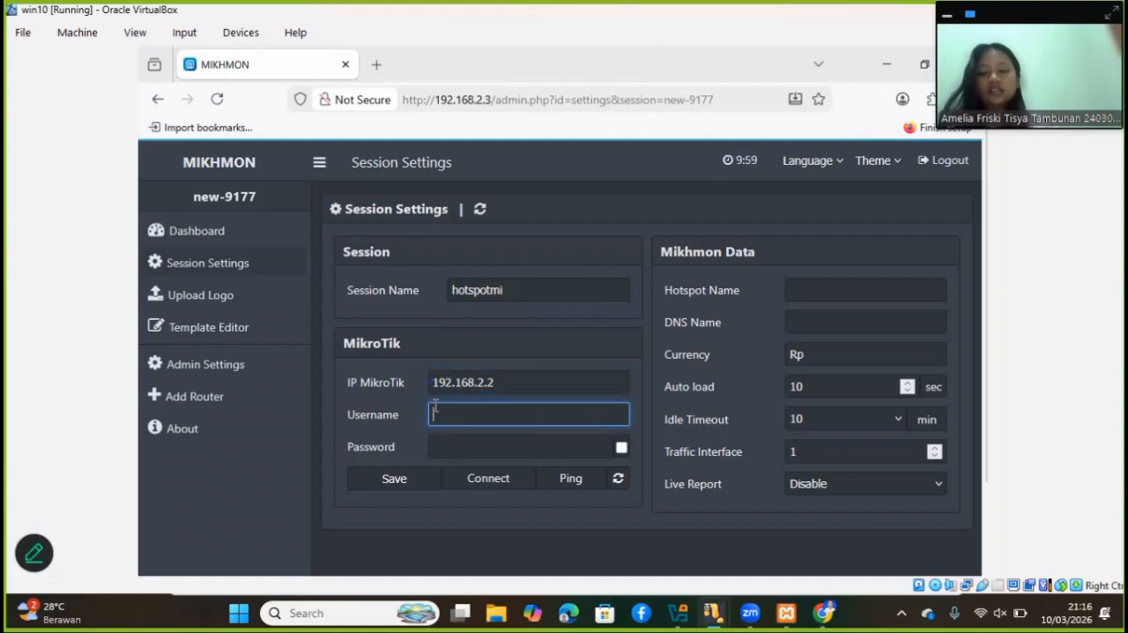
type("mikh")
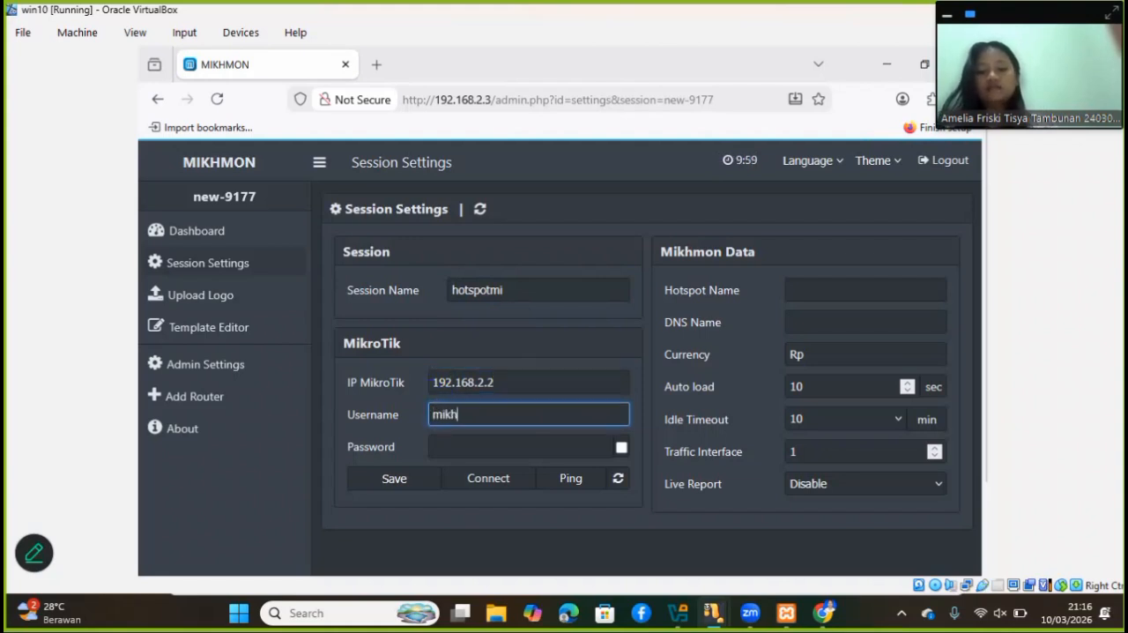
type("mon")
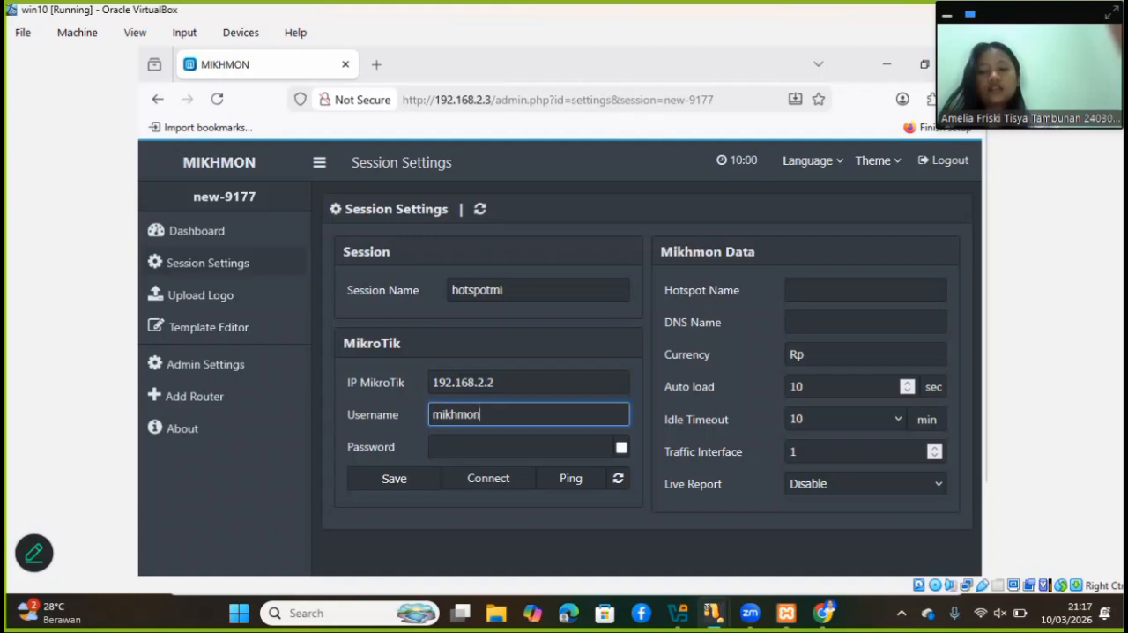
left_click(436, 445)
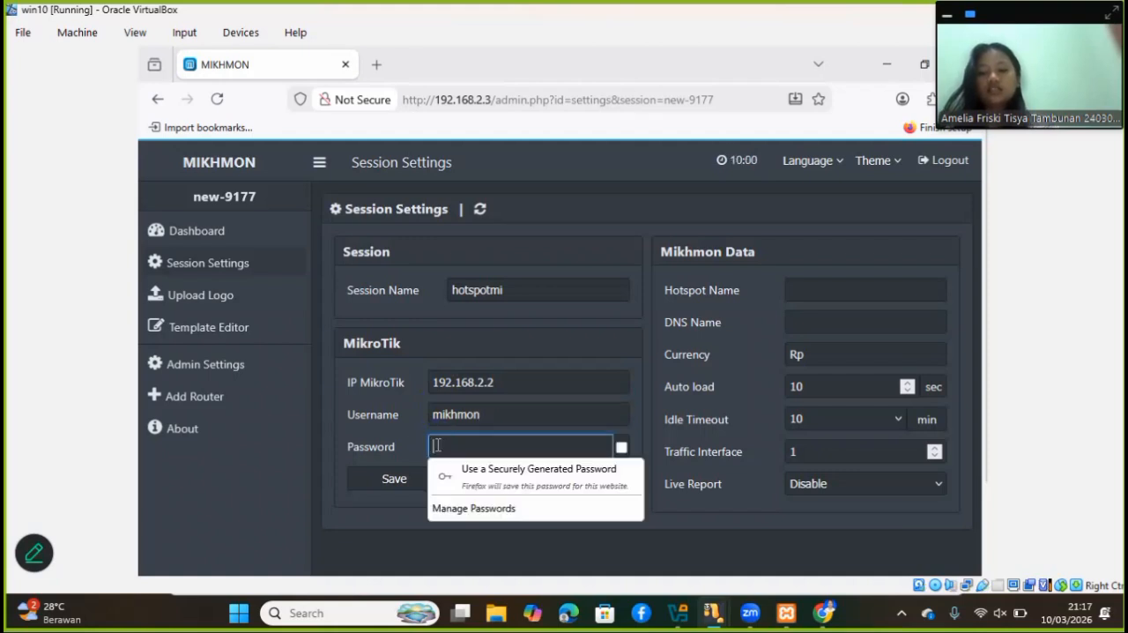
type("admi")
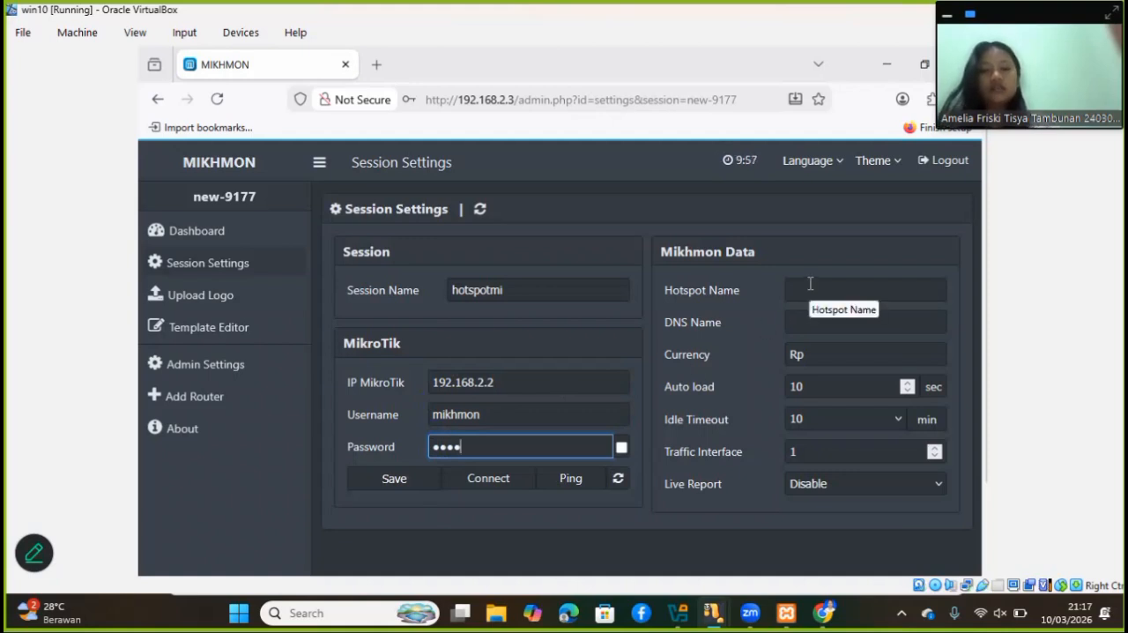
Set the Mikhmon hotspot name to hotspotmi and the DNS name to hotspotmi.ac.id
left_click(810, 284)
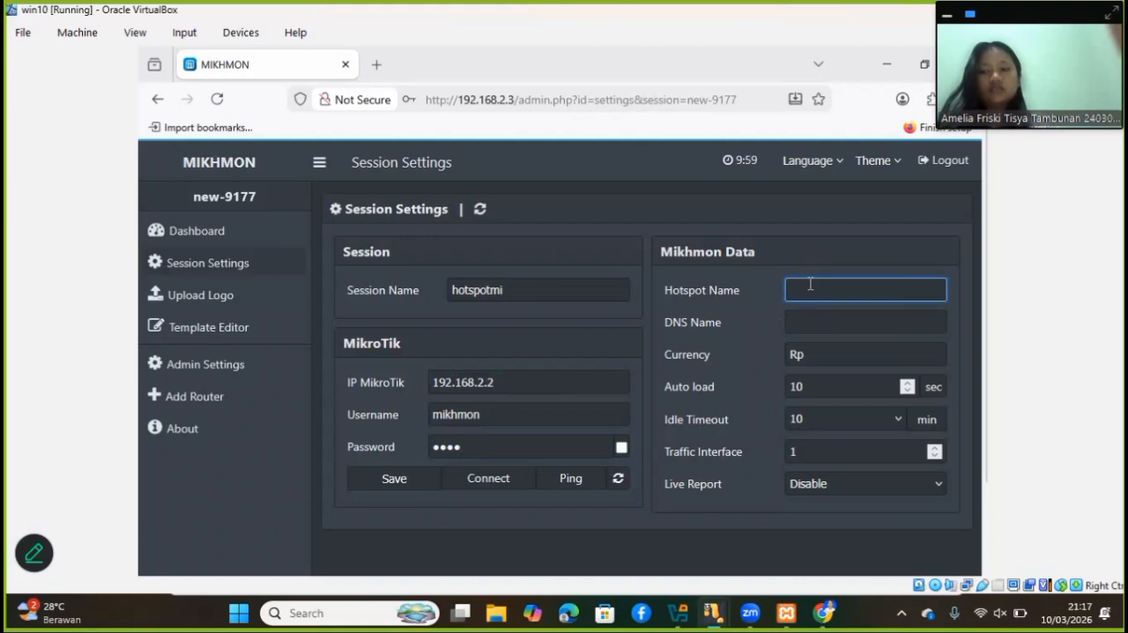
type("hotspo")
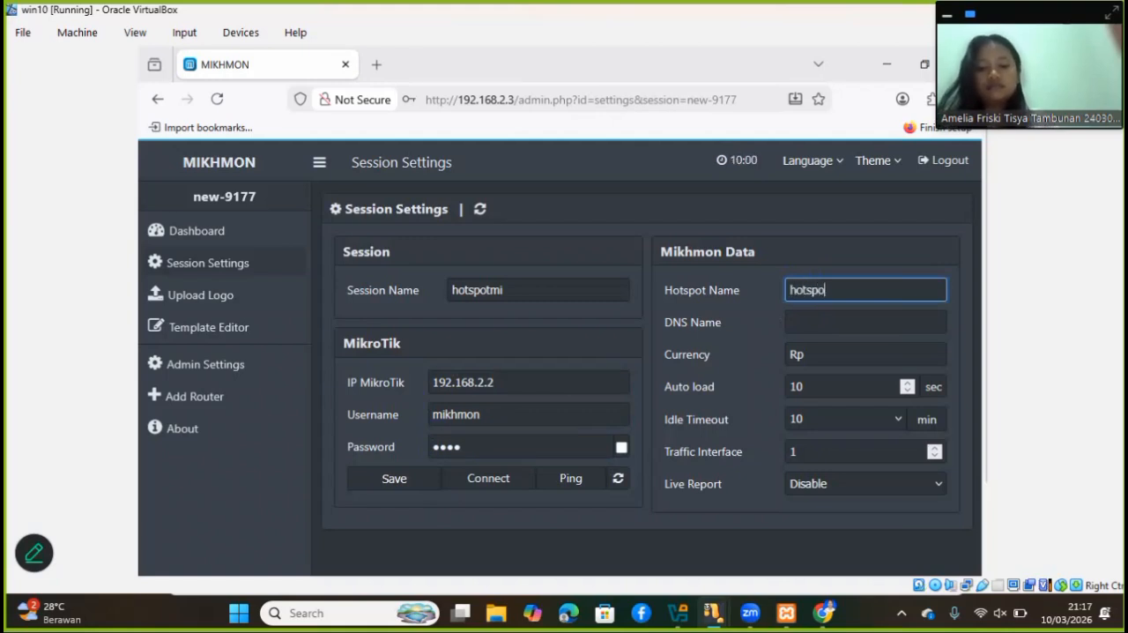
type("tmi")
left_click(830, 324)
type("ho")
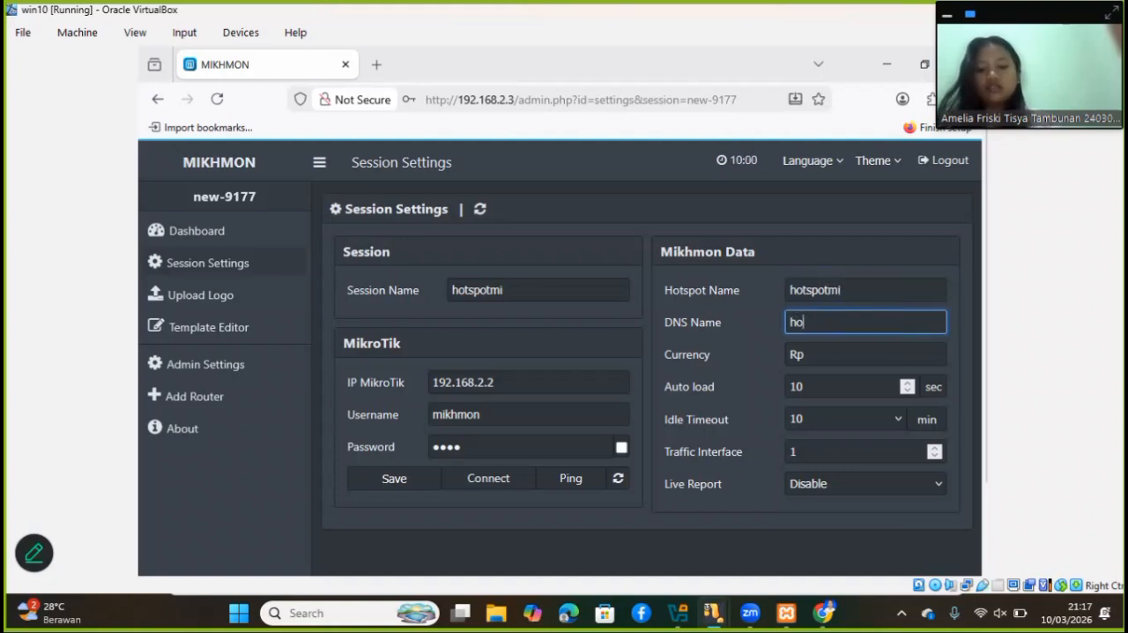
type("tspot")
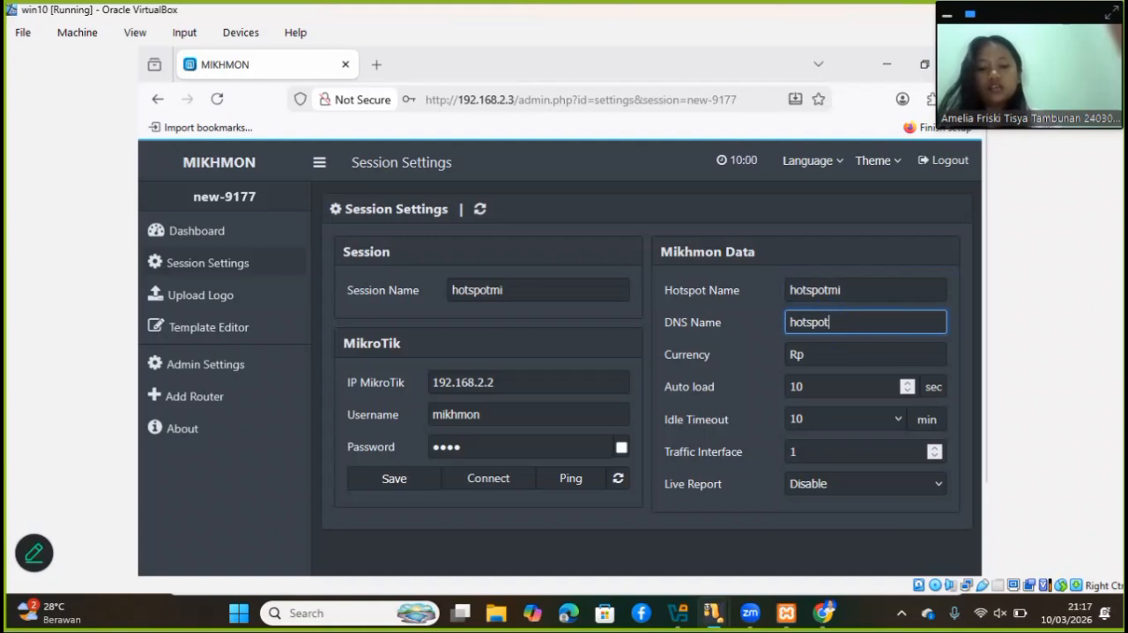
type("mi.ac.id")
Save the session settings, connect to the router, and decline saving the password in the browser
left_click(396, 485)
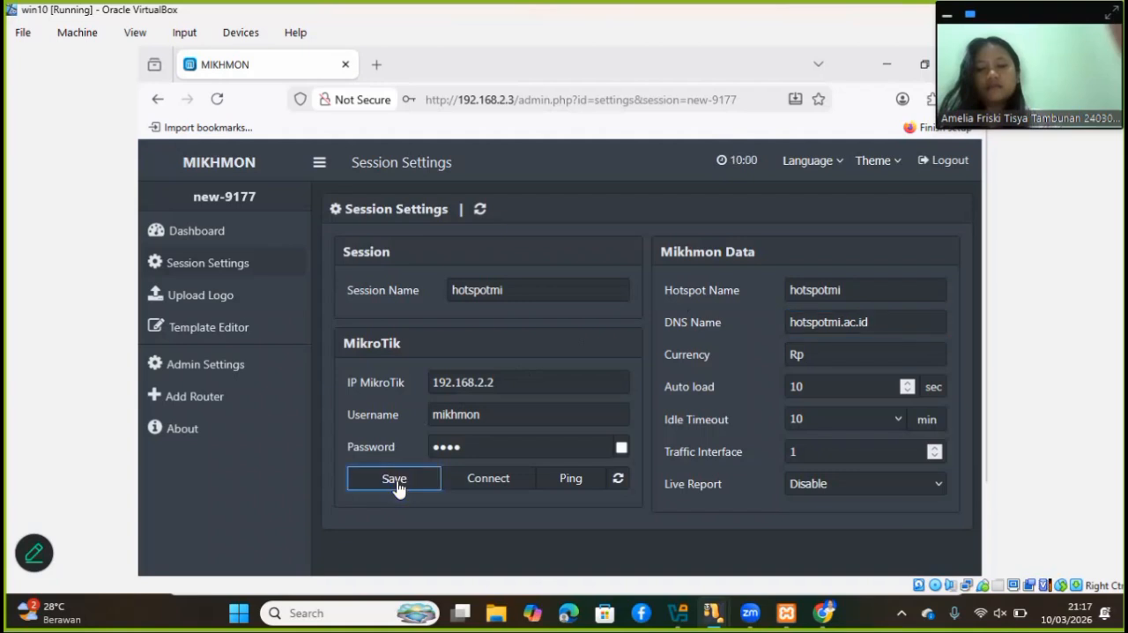
left_click(490, 485)
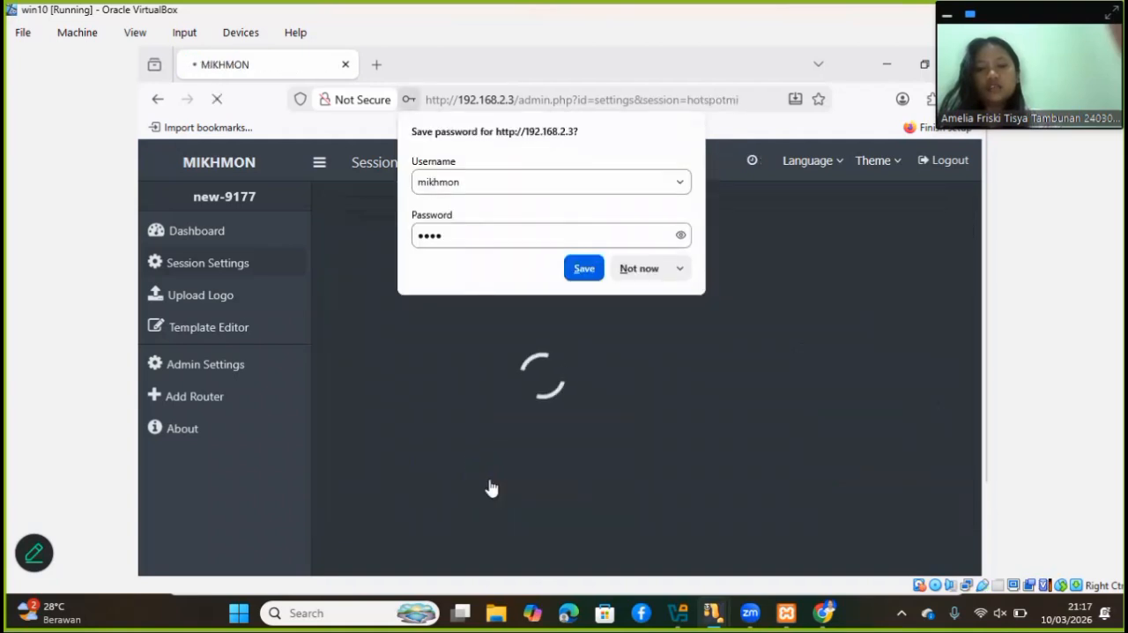
left_click(490, 484)
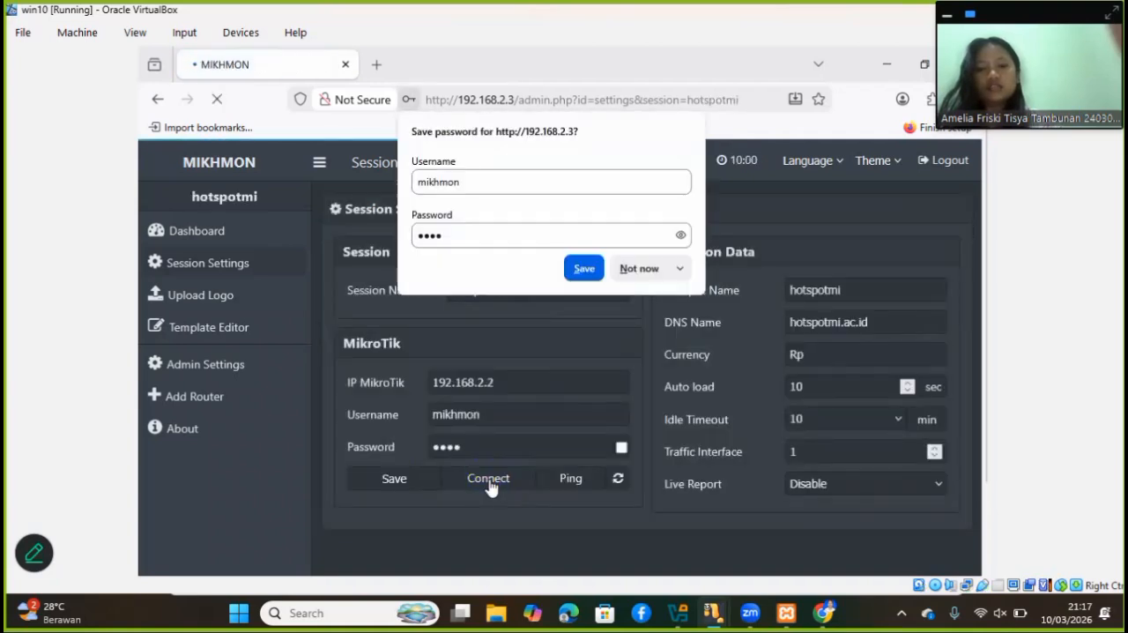
left_click(632, 268)
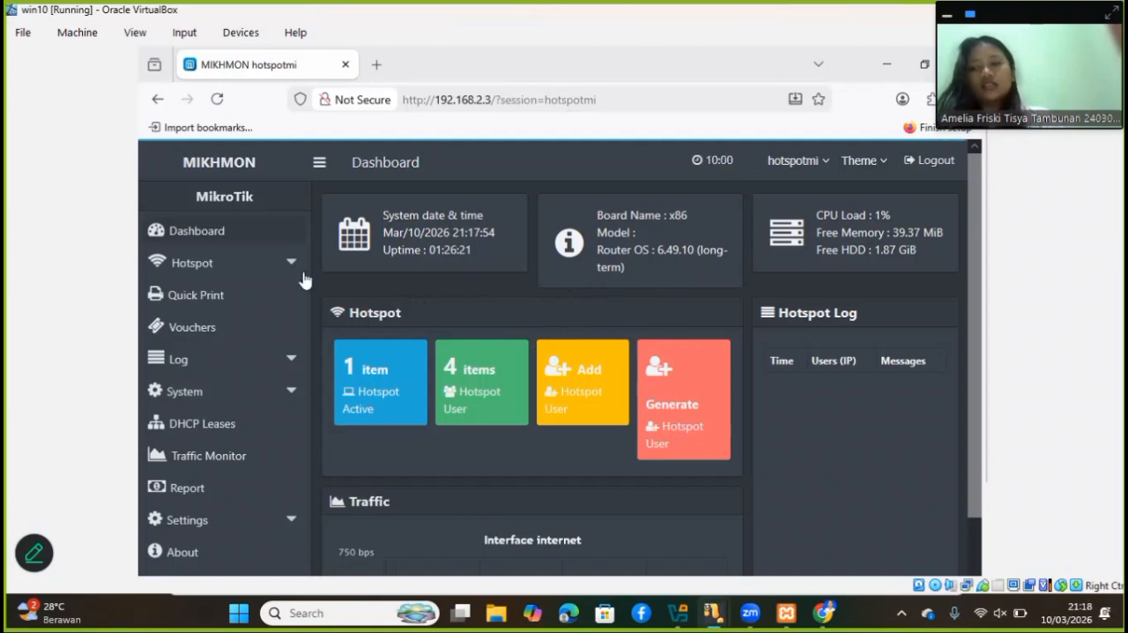
Start a new hotspot user profile and name it 1-jam_5000
left_click(259, 271)
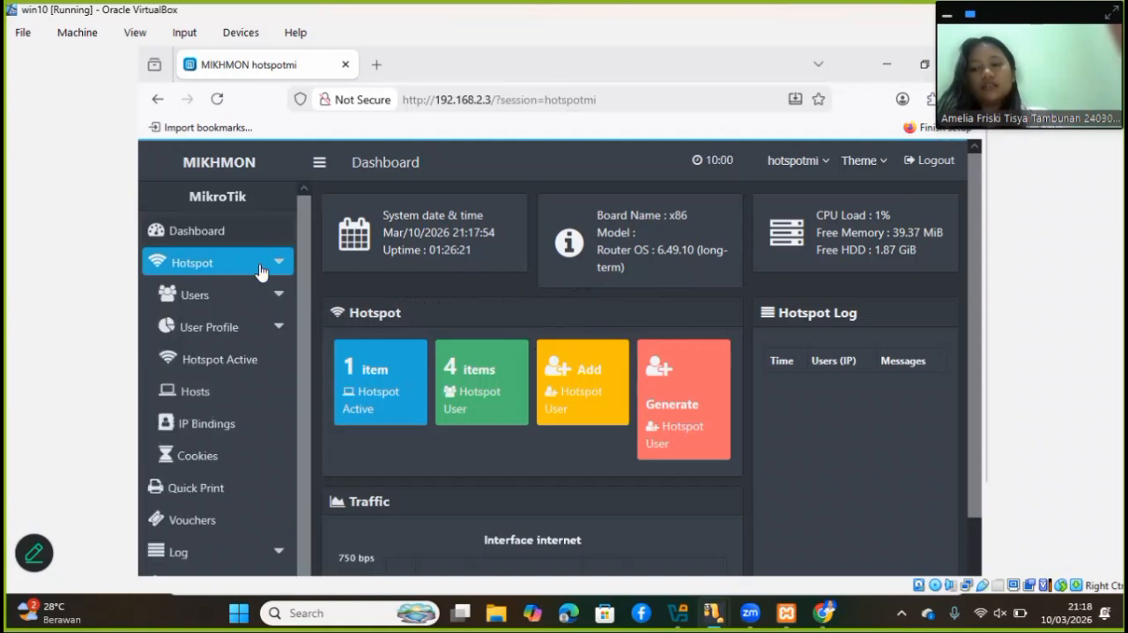
left_click(271, 328)
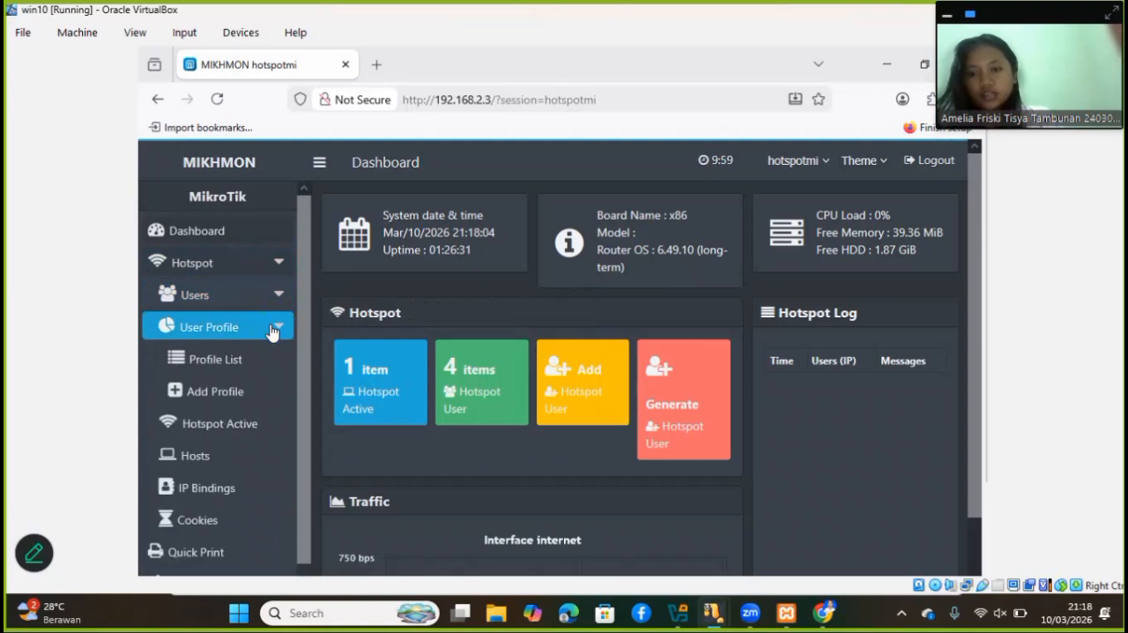
left_click(248, 392)
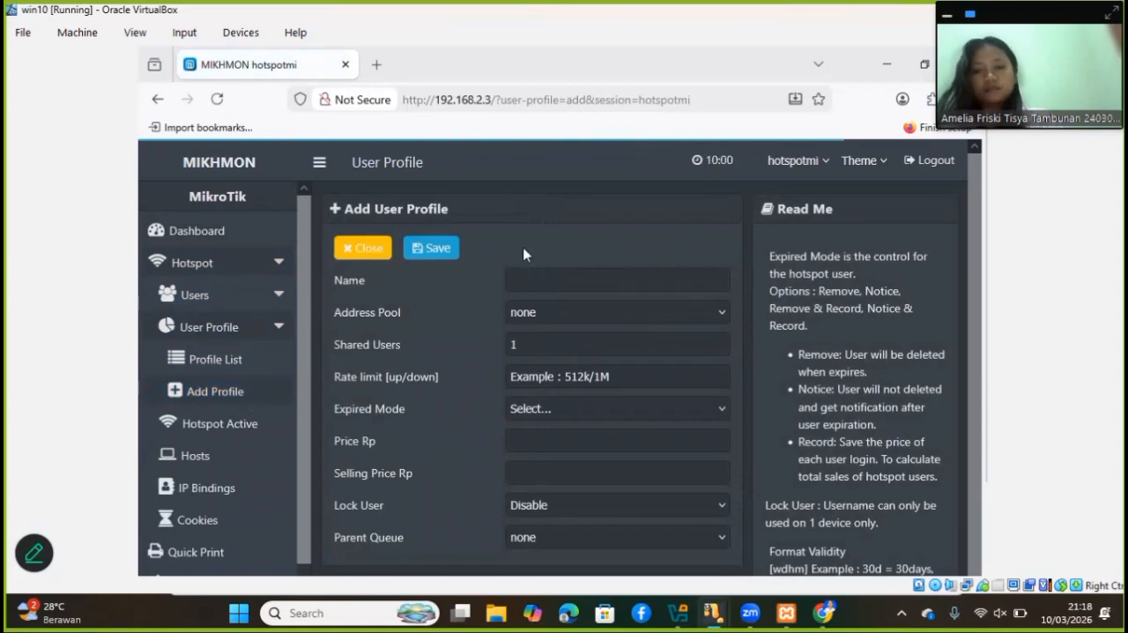
left_click(524, 276)
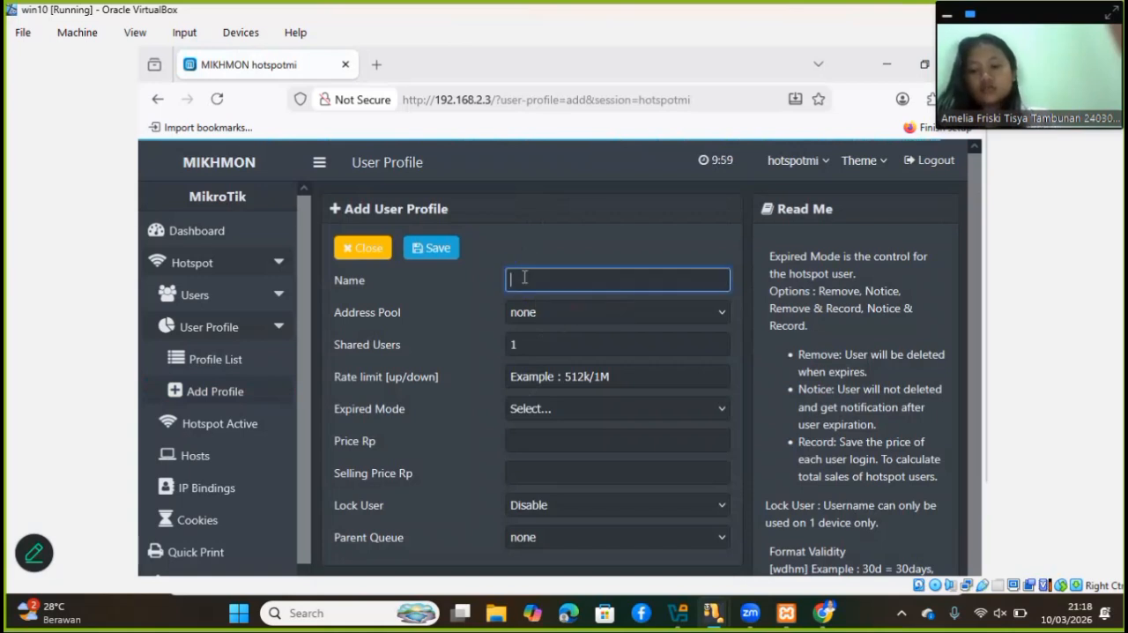
type("1 jam")
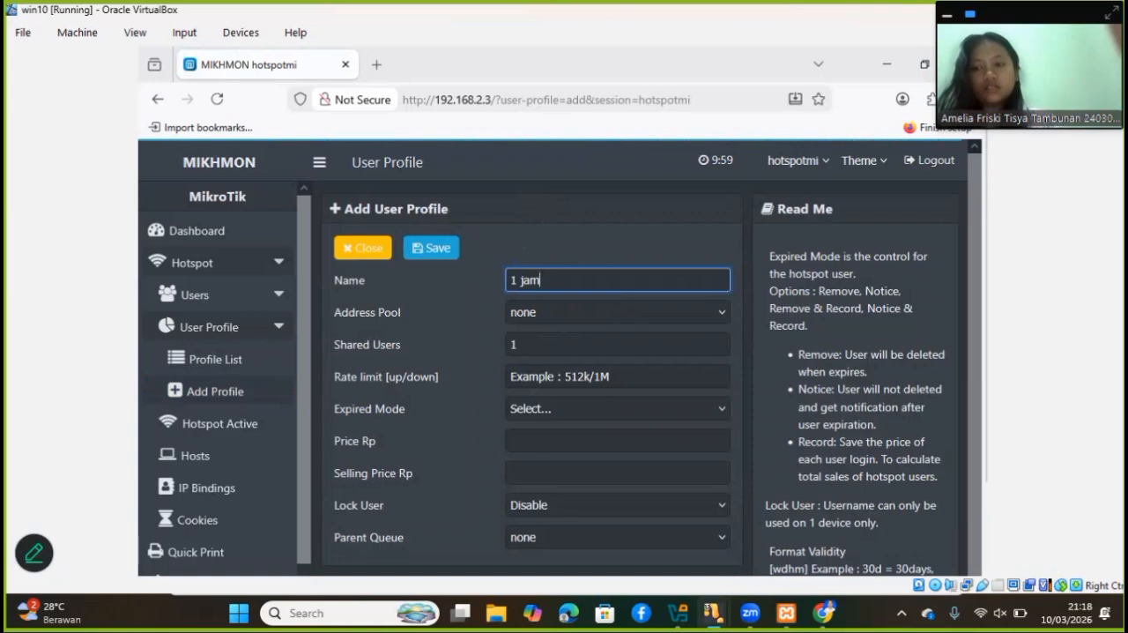
type("_5000")
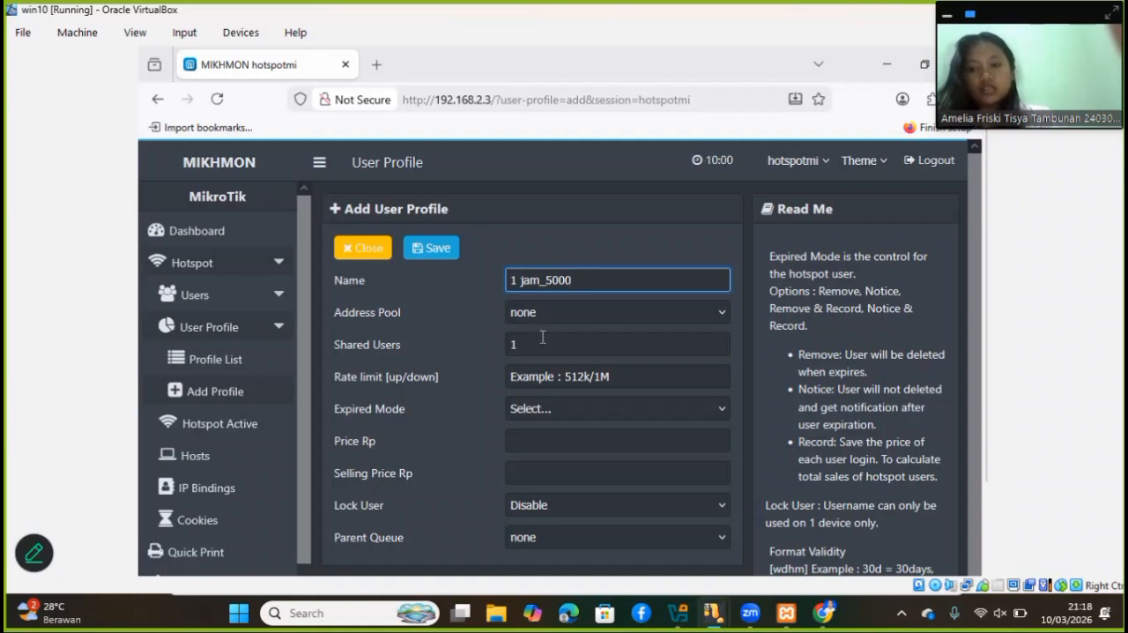
Set the profile's upload/download rate limit to 512k/1024k
mouse_move(629, 374)
left_mouse_down()
mouse_move(554, 375)
mouse_move(628, 382)
left_mouse_up()
left_click(622, 380)
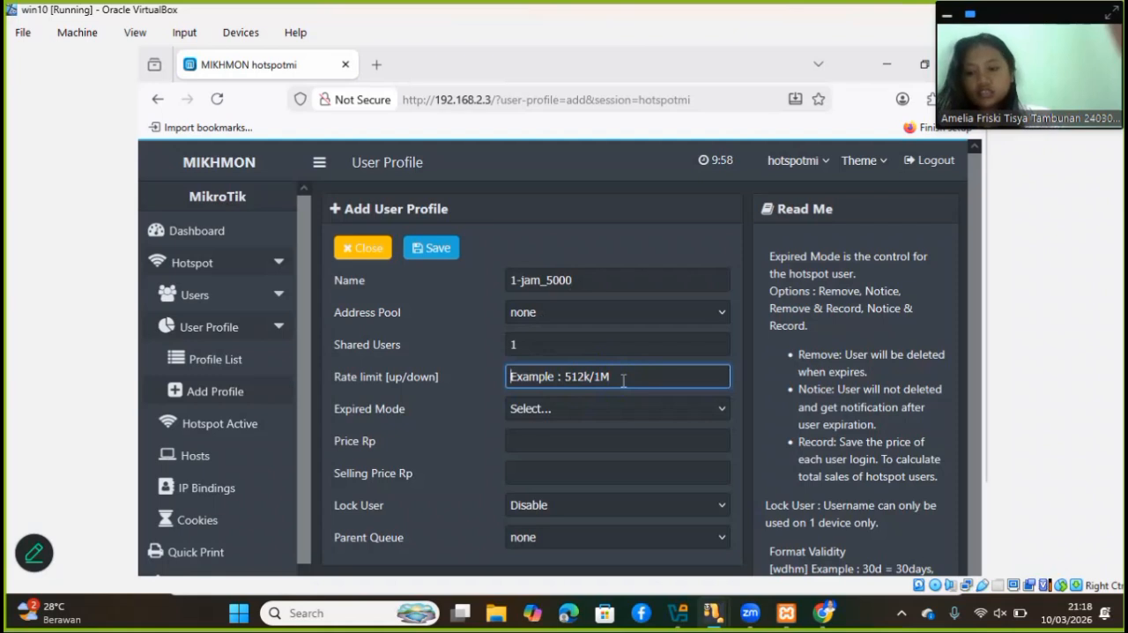
type("51")
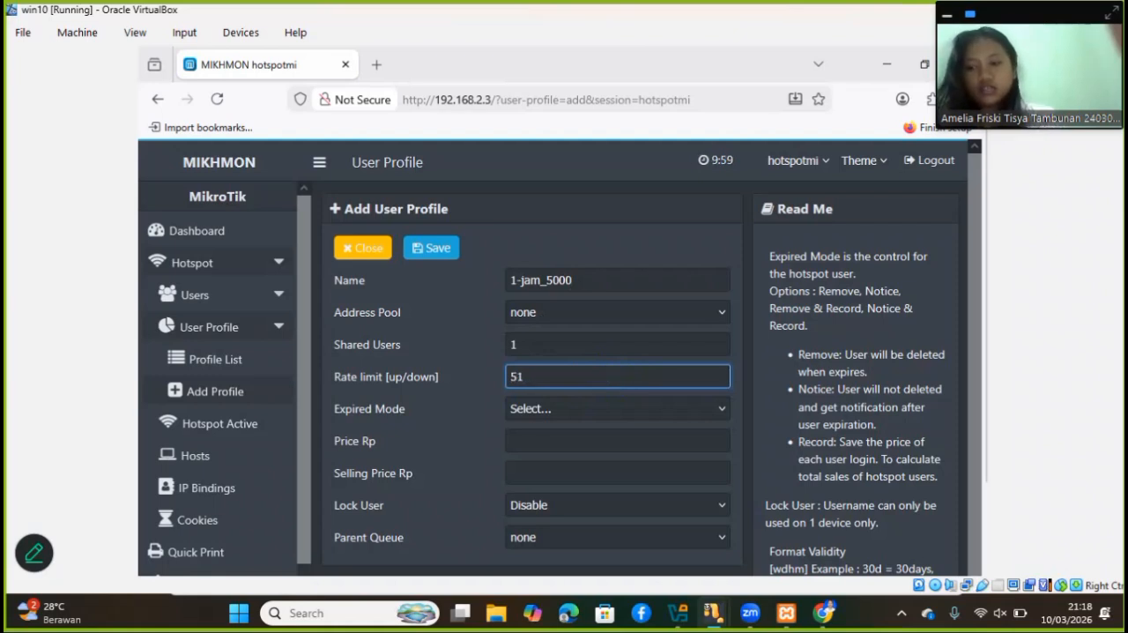
type("2k")
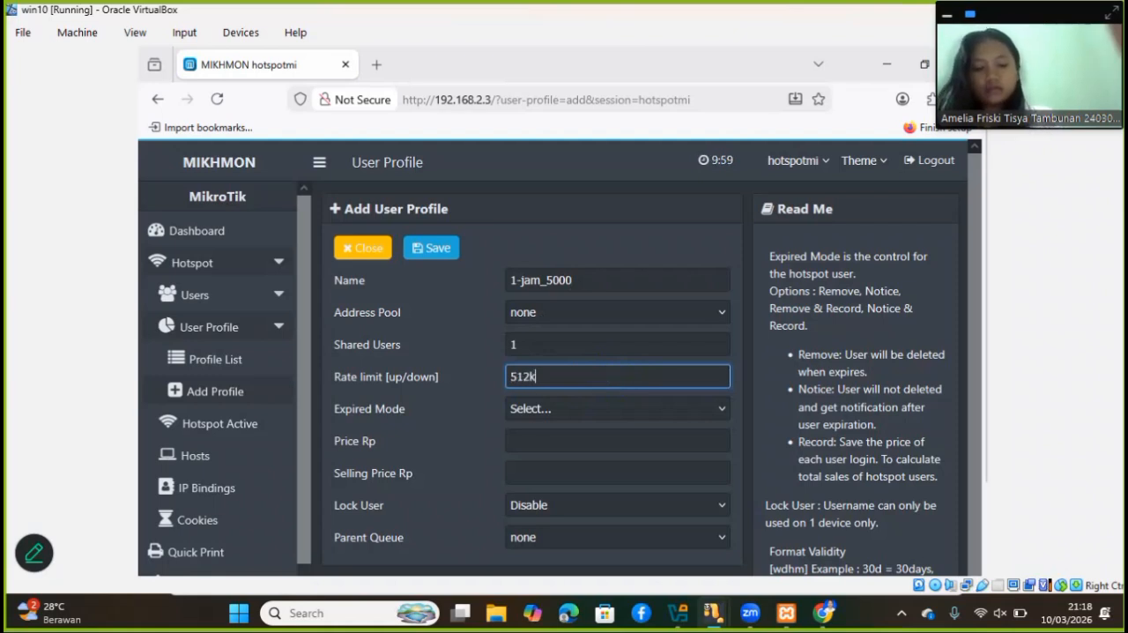
type("/1024")
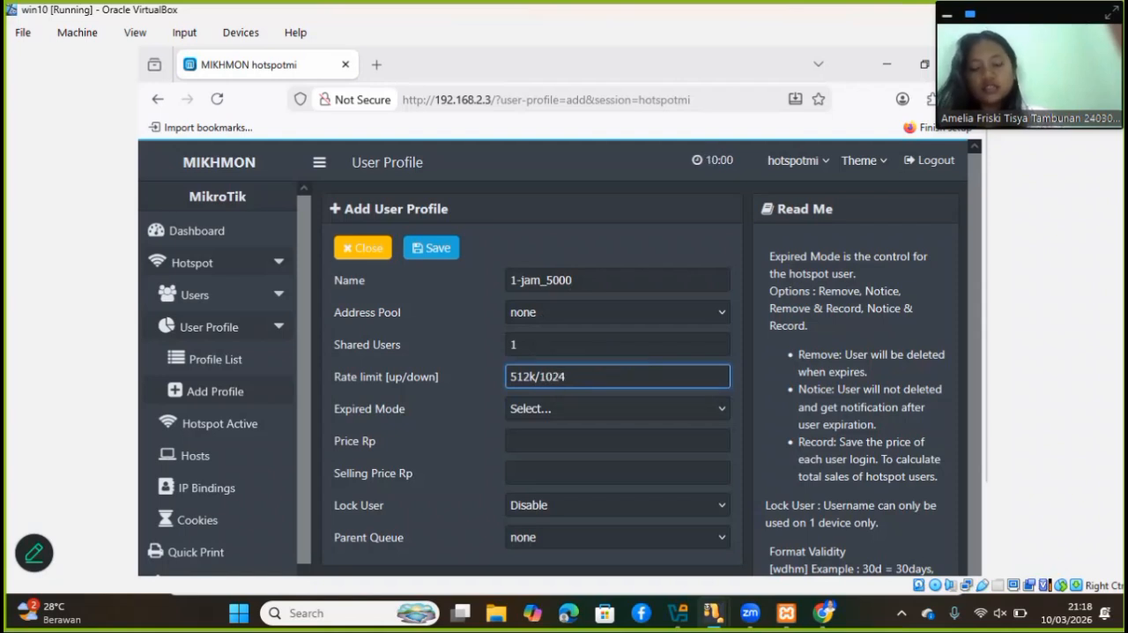
type("k")
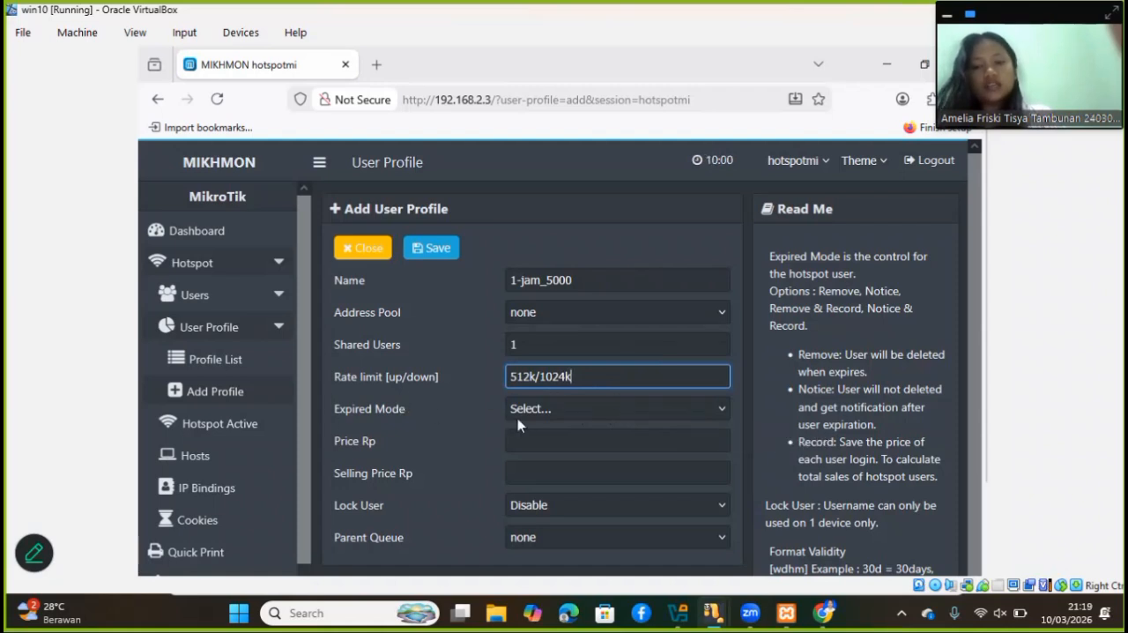
Set the profile's expired mode to Remove with a validity of 1h
left_click(708, 412)
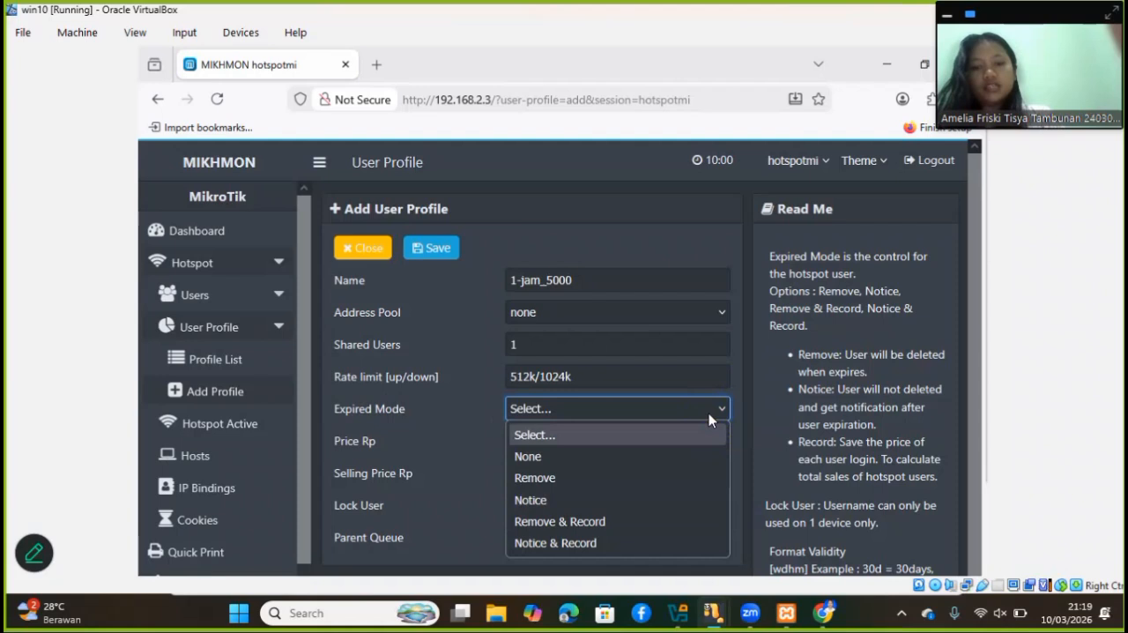
left_click(635, 470)
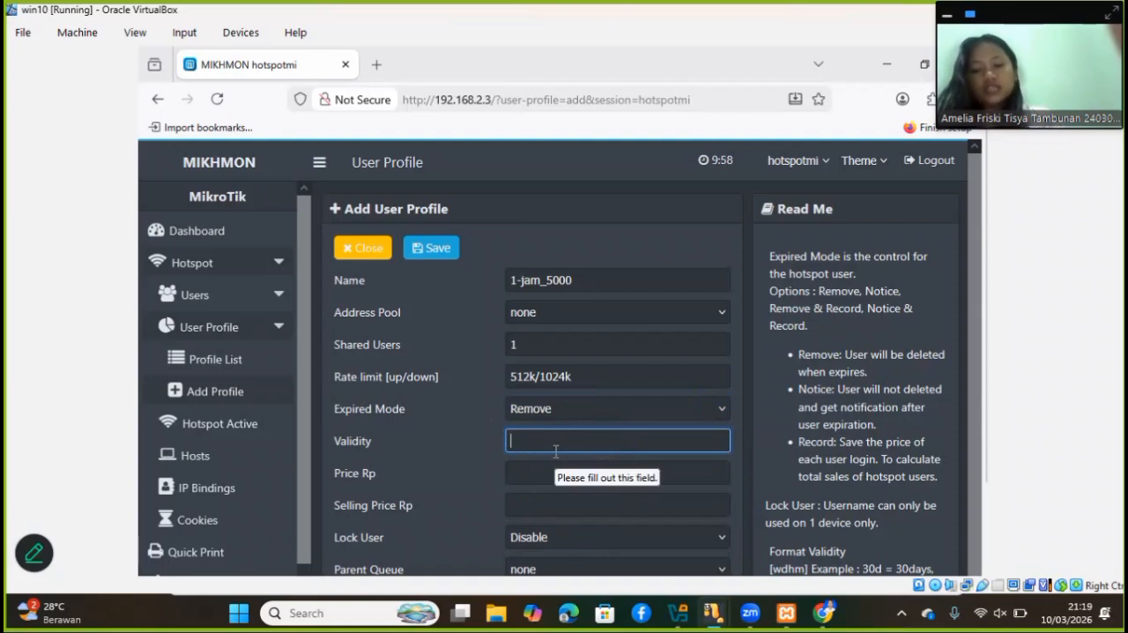
type("1h")
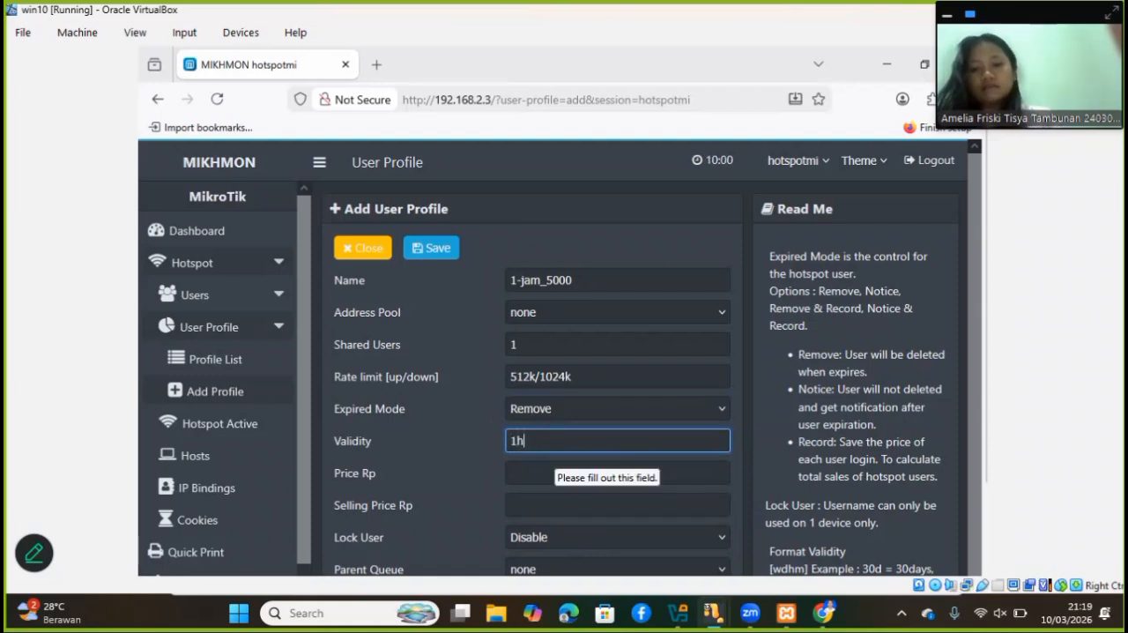
Set both the price and the selling price of the profile to Rp 5000
left_click(513, 472)
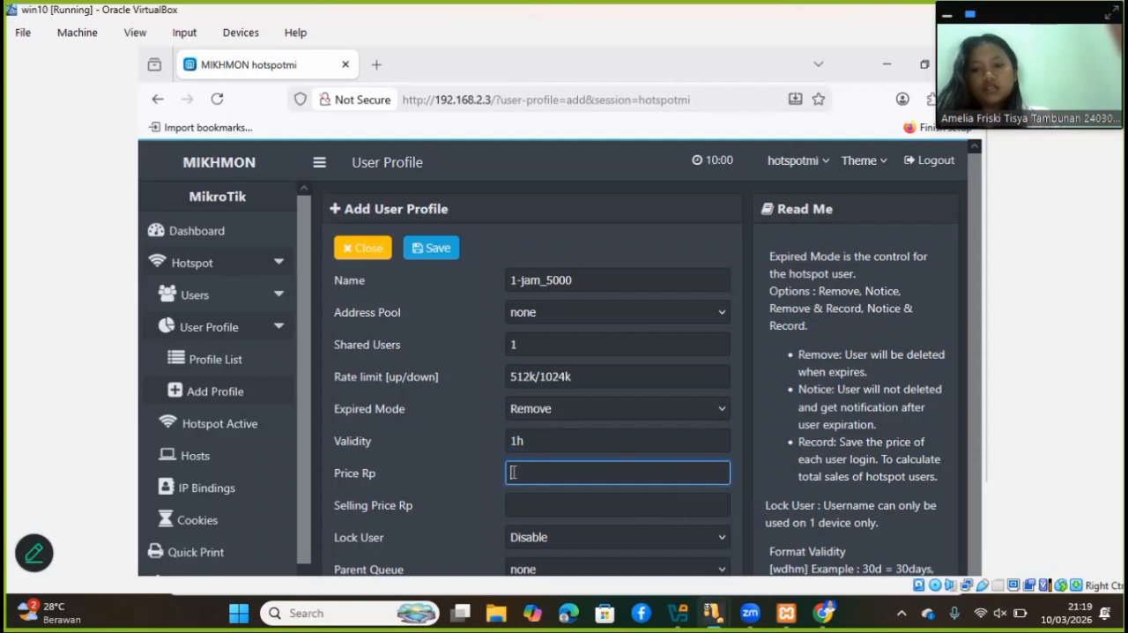
type("5000")
left_click(530, 506)
type("50")
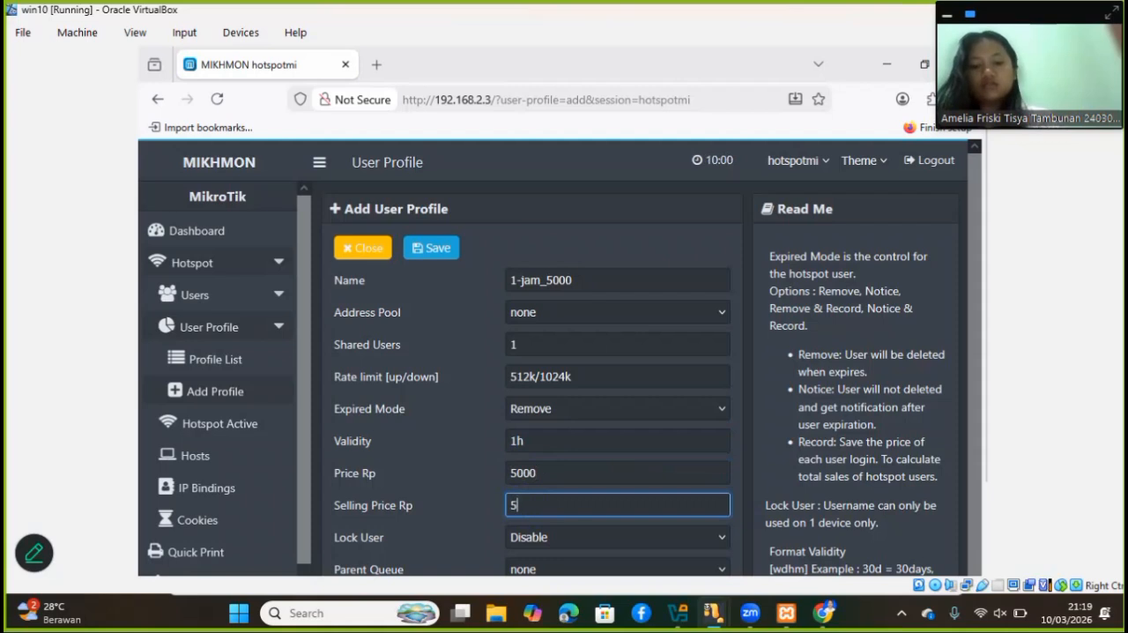
type("00")
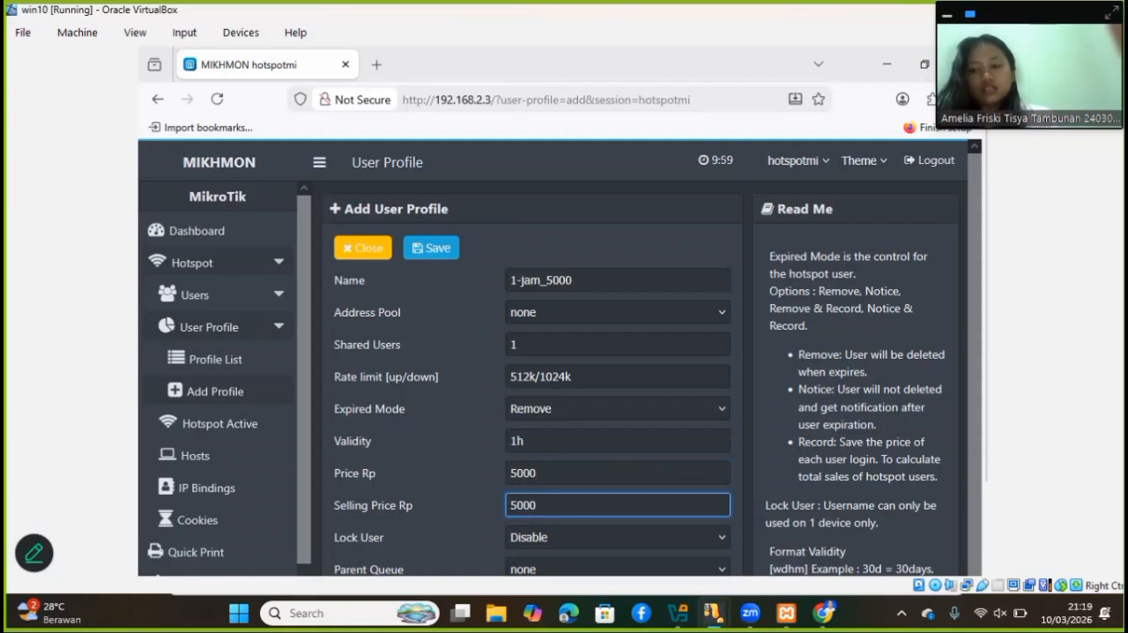
Save the 1-jam_5000 user profile
scroll(697, 523, "down", 1)
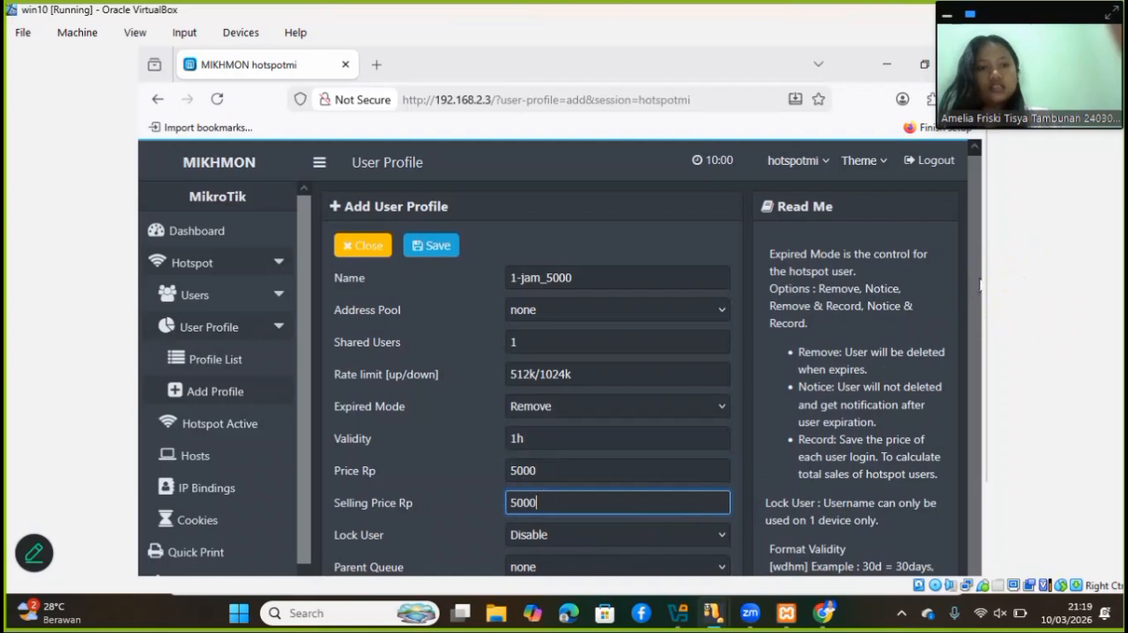
left_click_drag(985, 274, 981, 328)
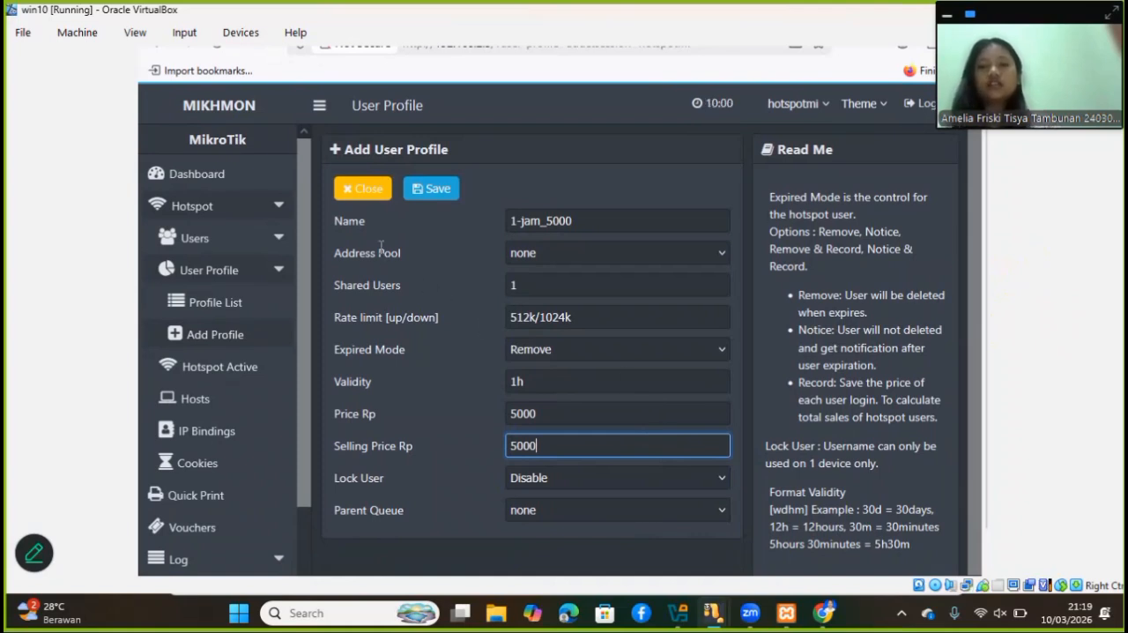
left_click(423, 202)
left_click(423, 203)
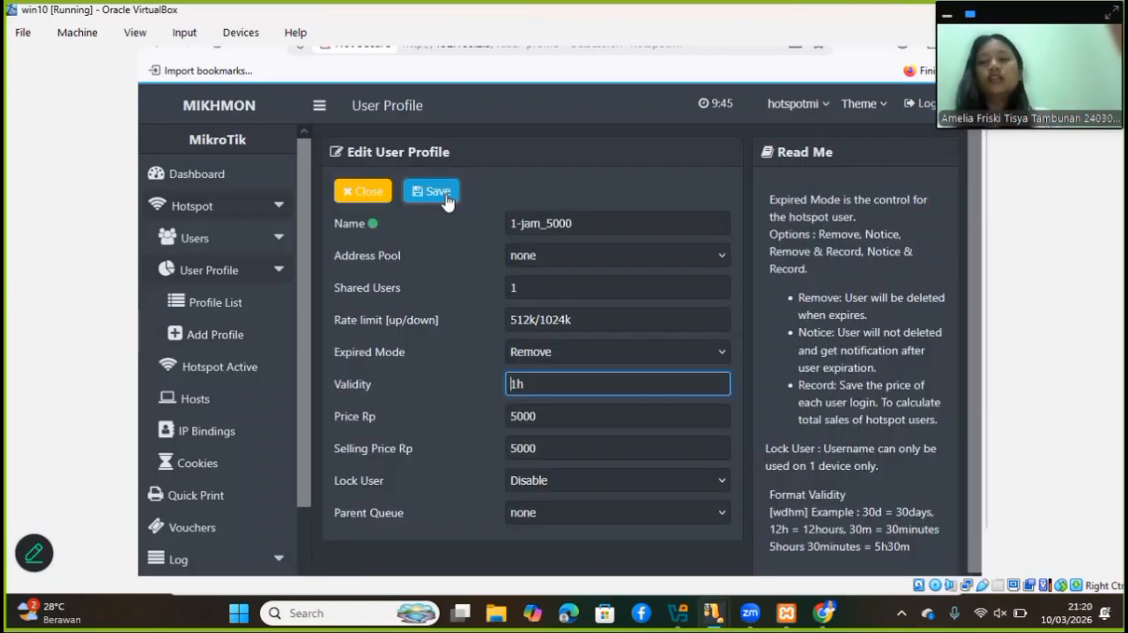
left_click(446, 201)
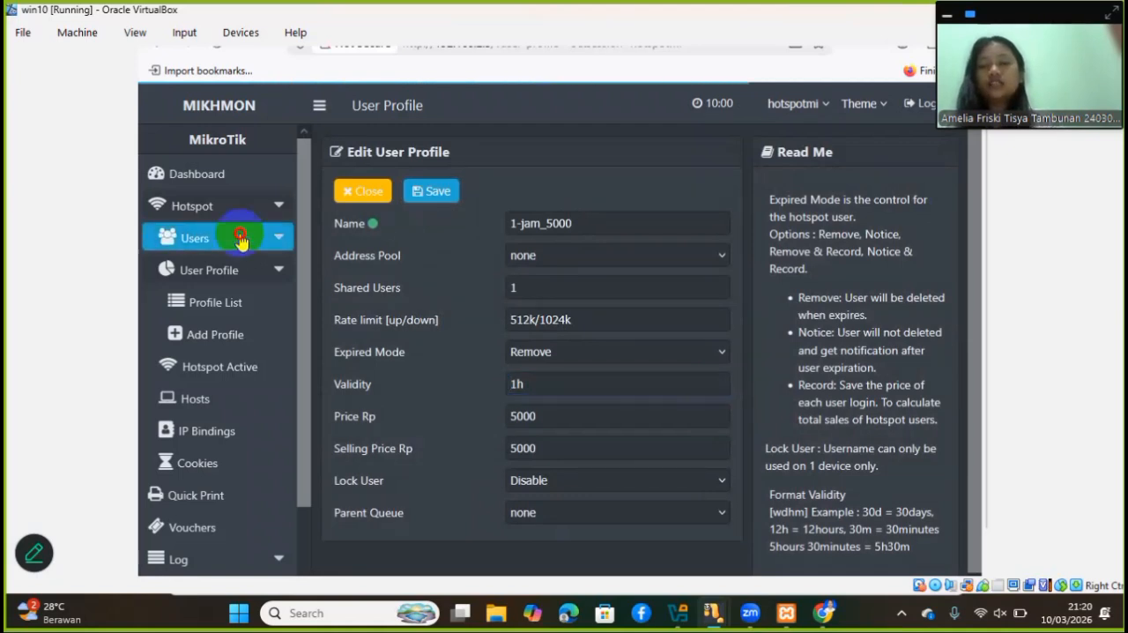
Start generating hotspot users in bulk and set the quantity to "40 voucher"
left_click(240, 239)
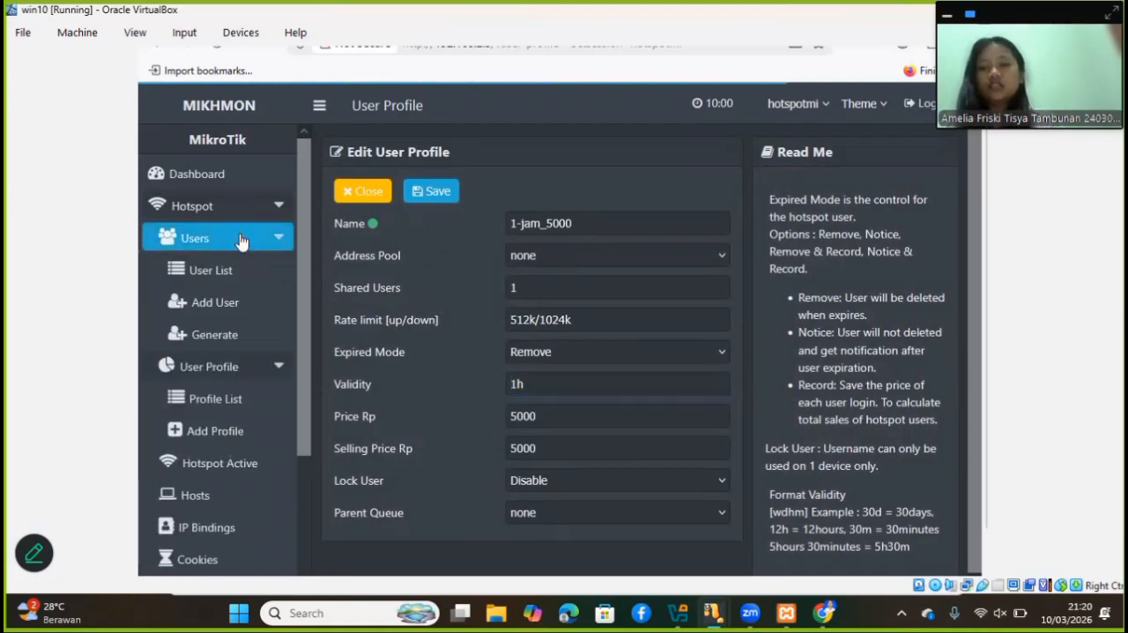
left_click(244, 335)
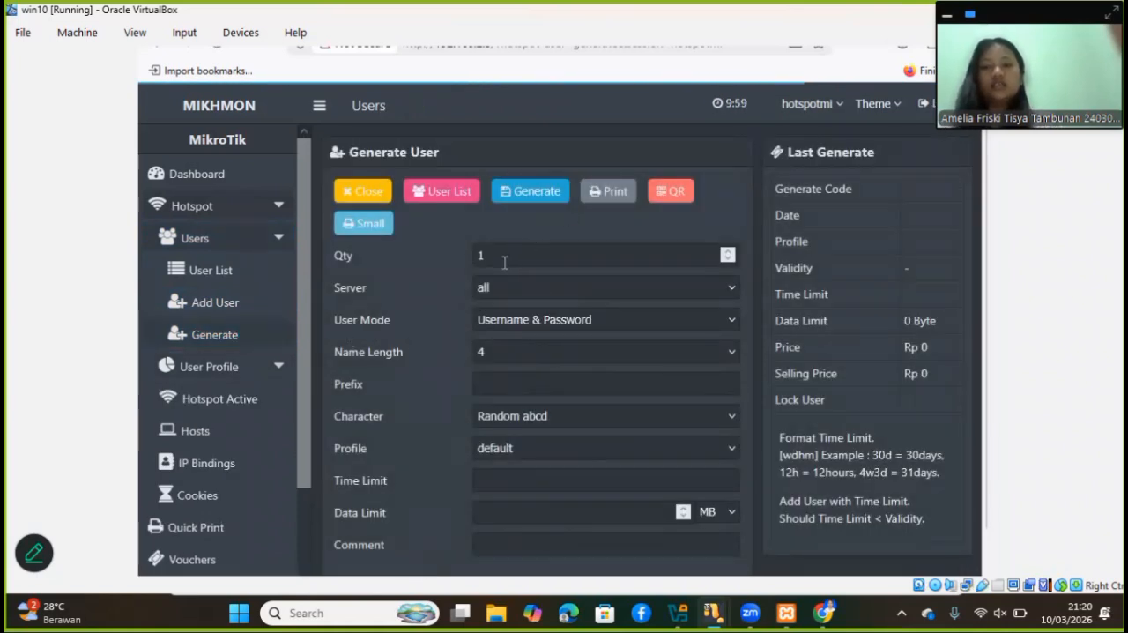
left_click_drag(504, 259, 468, 264)
type("40 v")
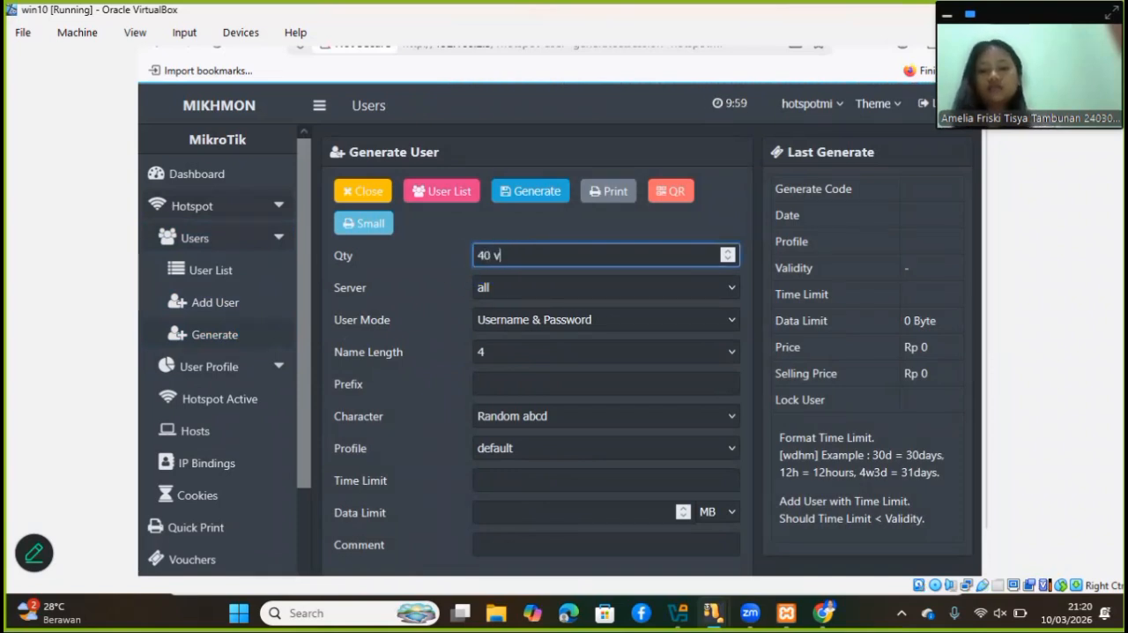
type("oucher")
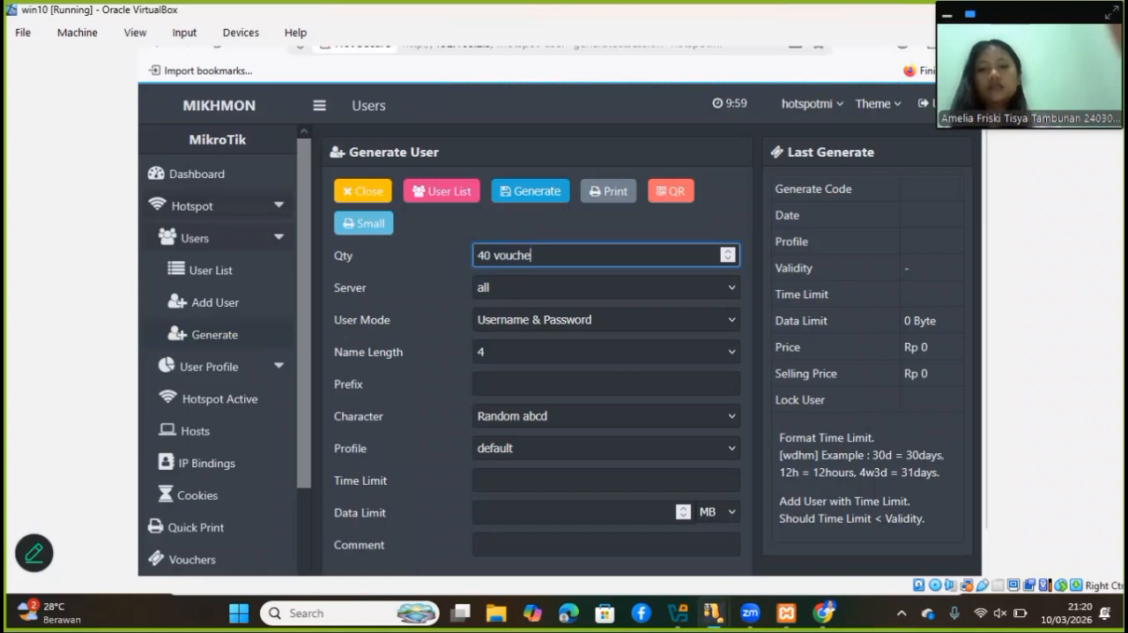
Set the user mode to Username = Password with a name length of 4
left_click(597, 322)
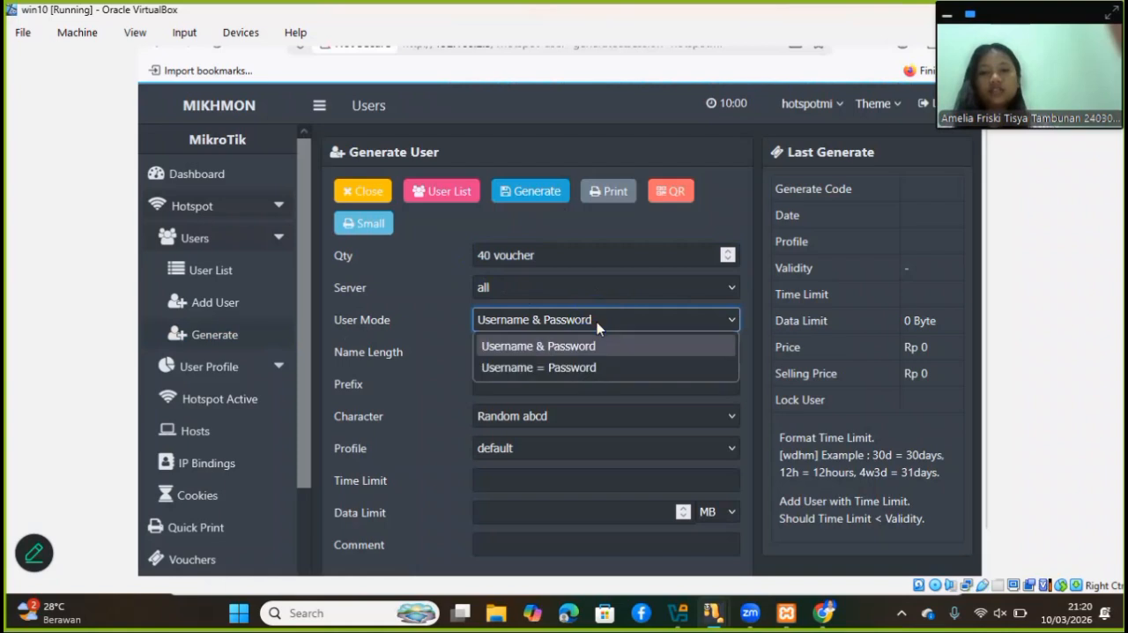
left_click(583, 367)
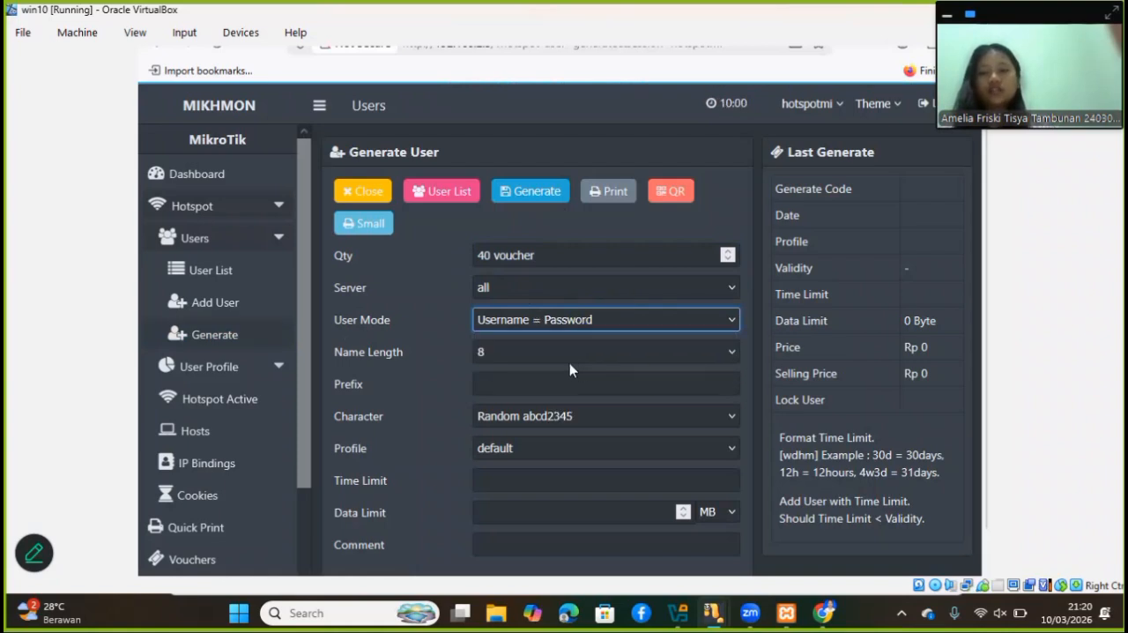
left_click(512, 352)
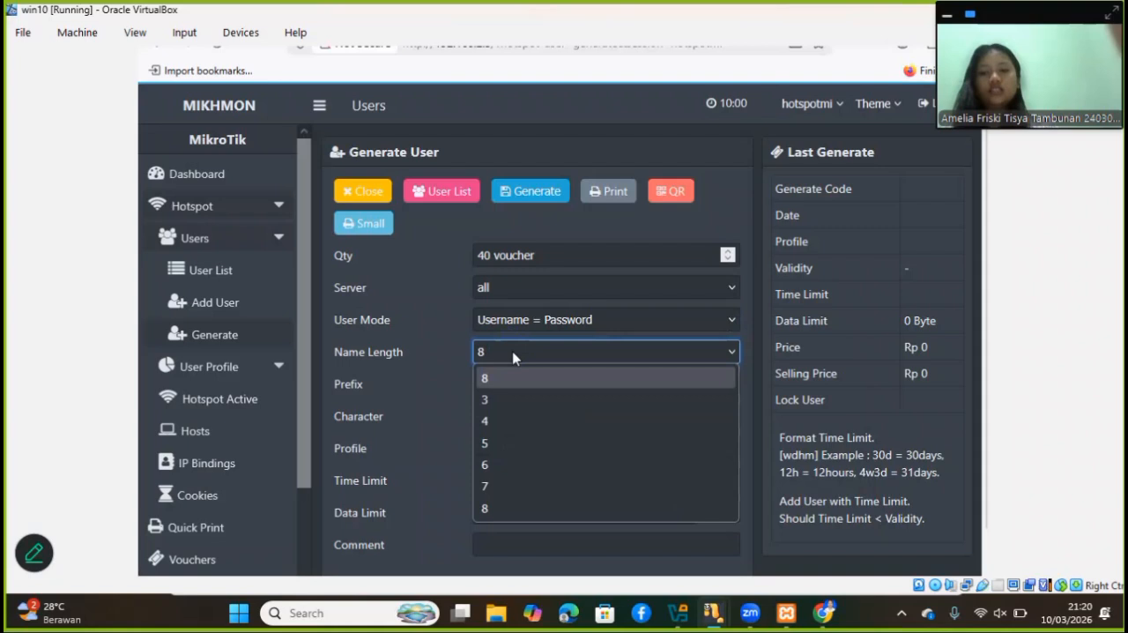
left_click(509, 420)
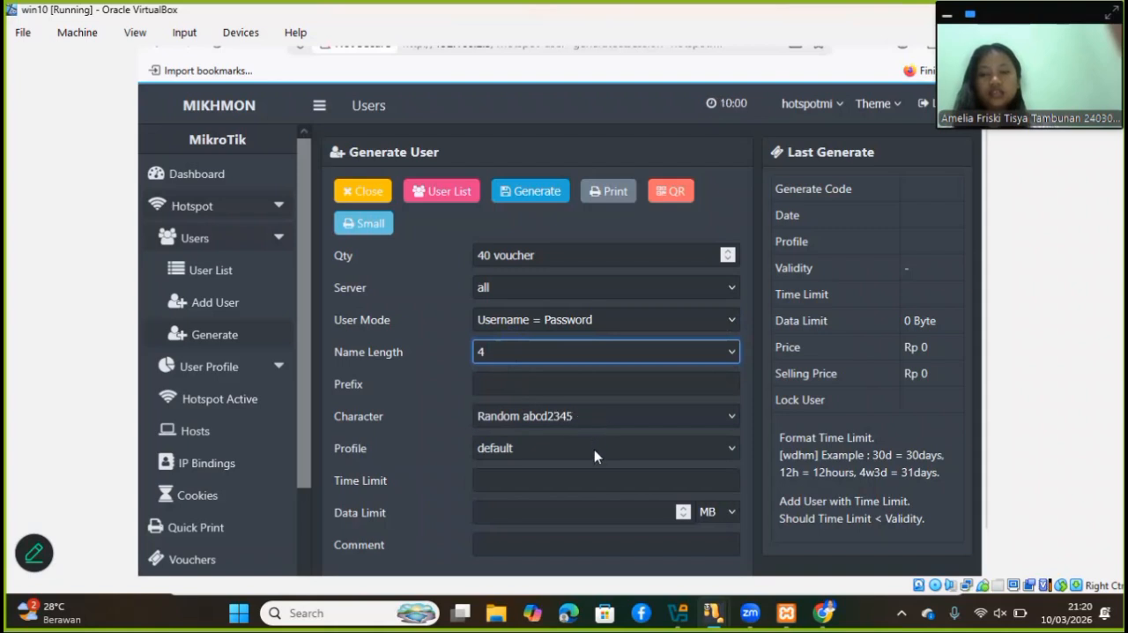
Assign the 1-jam_5000 profile, keep Random abcd2345 as the character set, and generate the voucher users
left_click(528, 447)
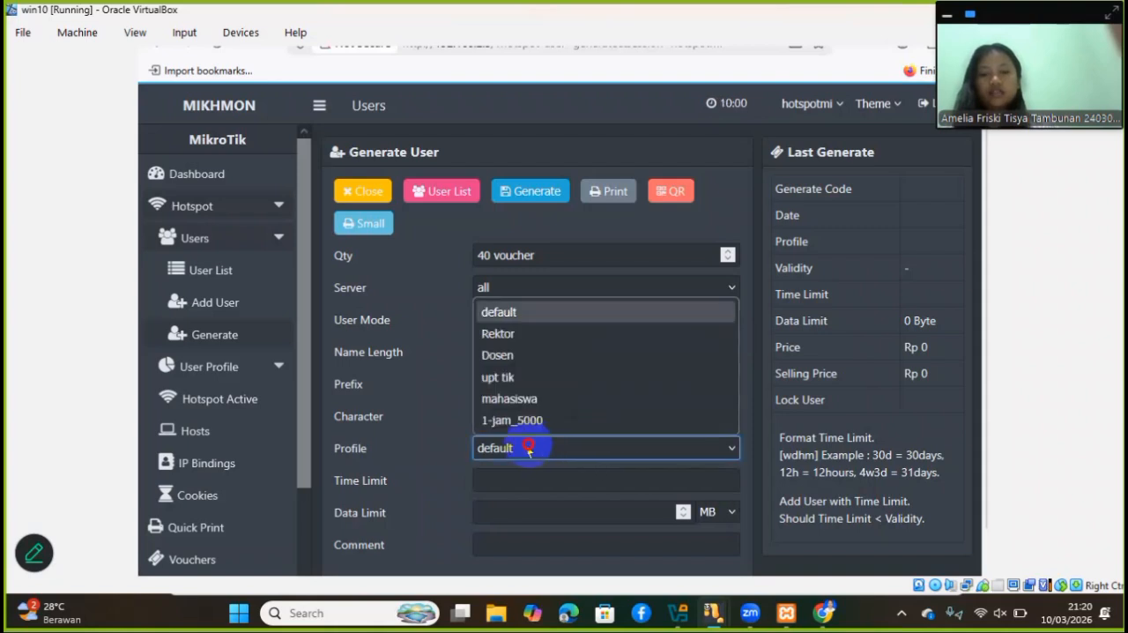
left_click(510, 425)
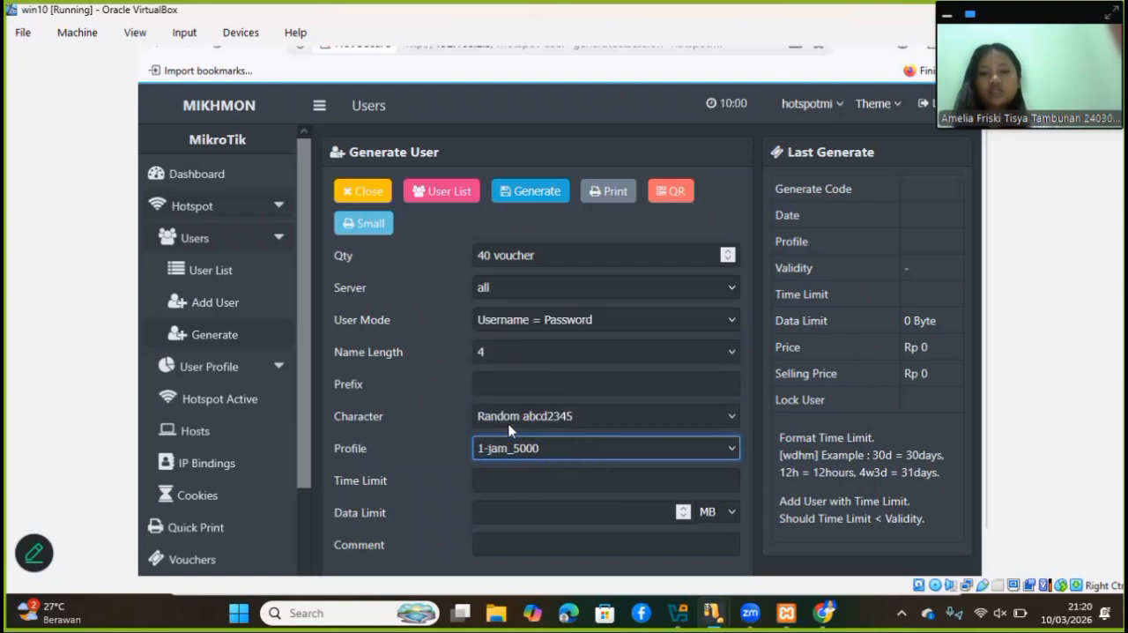
left_click(510, 427)
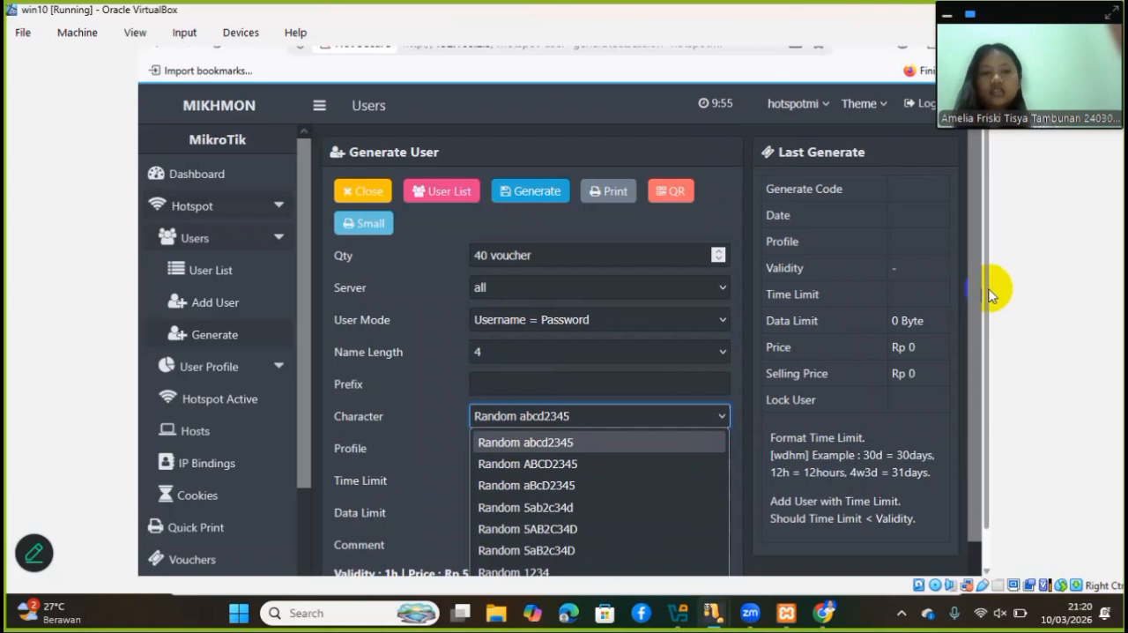
scroll(984, 300, "down", 1)
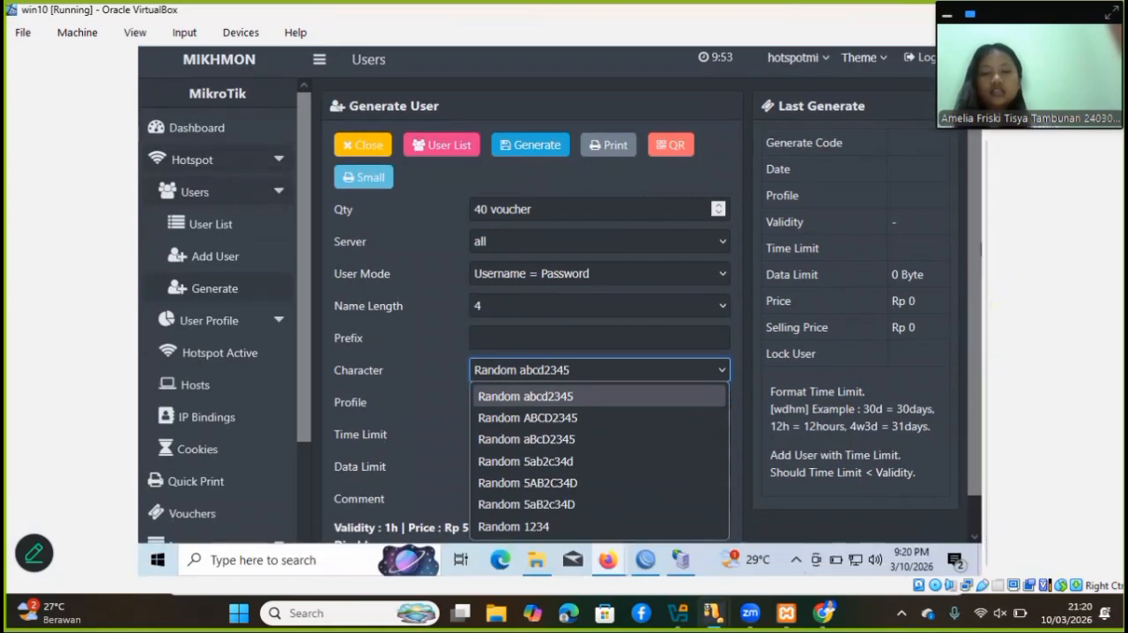
left_click(565, 361)
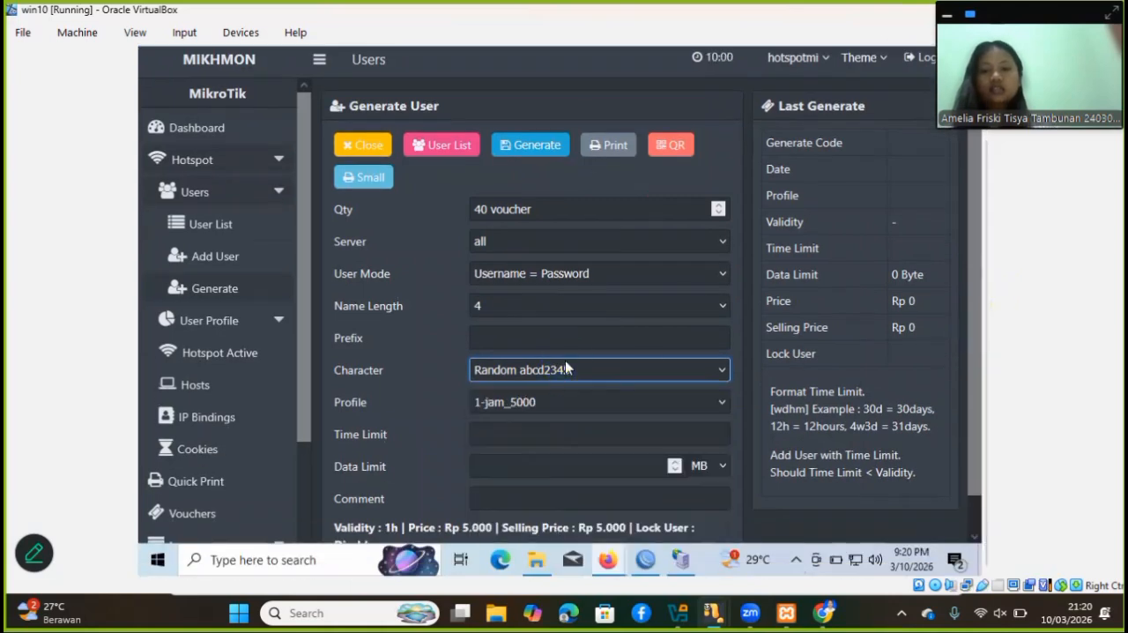
left_click(544, 402)
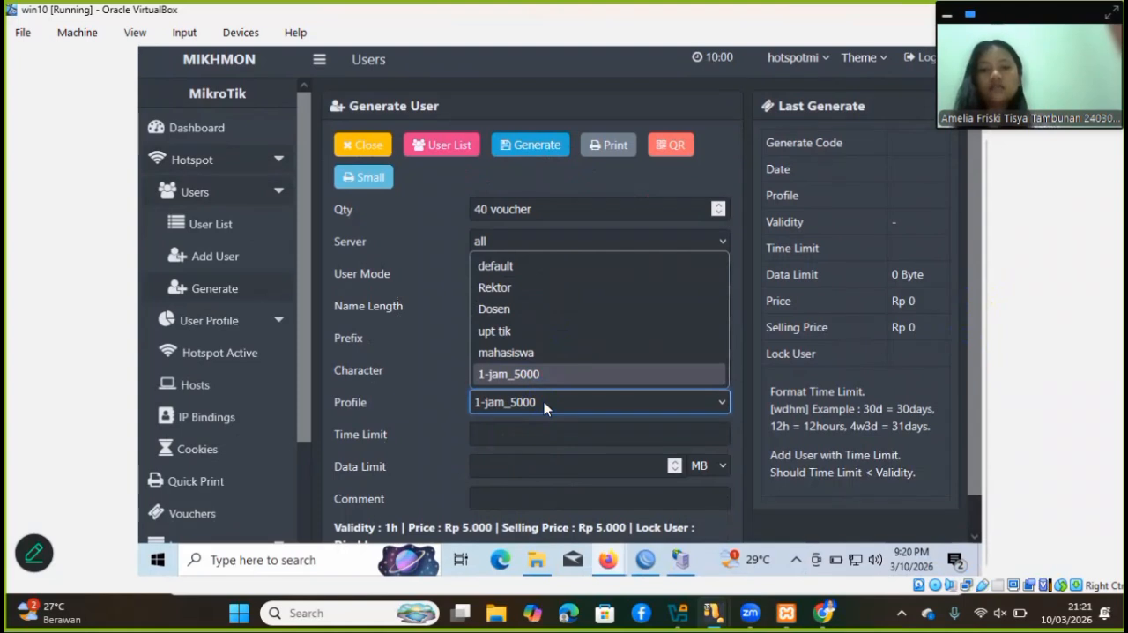
left_click(533, 374)
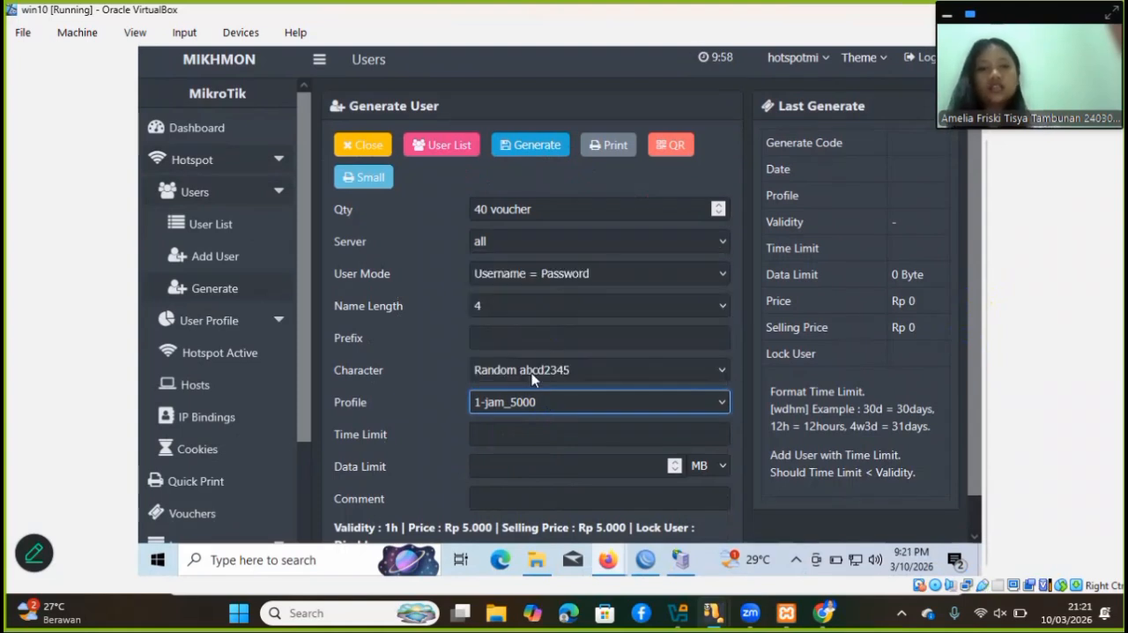
left_click(543, 146)
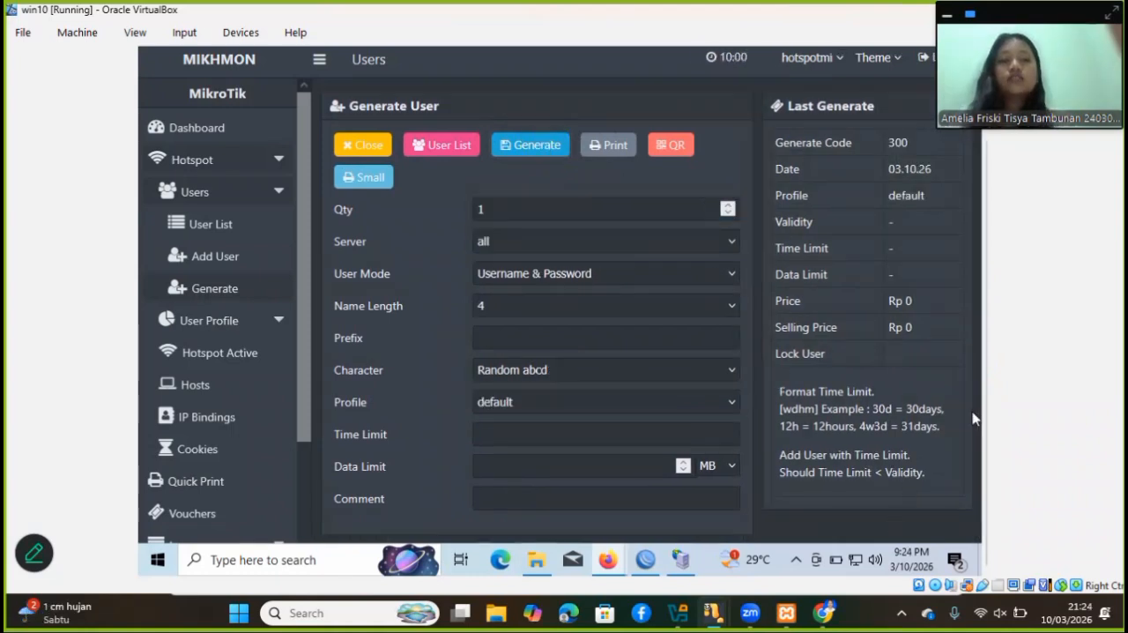
Show the hotspot user list filtered by the comment of the 1-jam_5000 voucher batch, vc-976-03.10.26
left_click(217, 224)
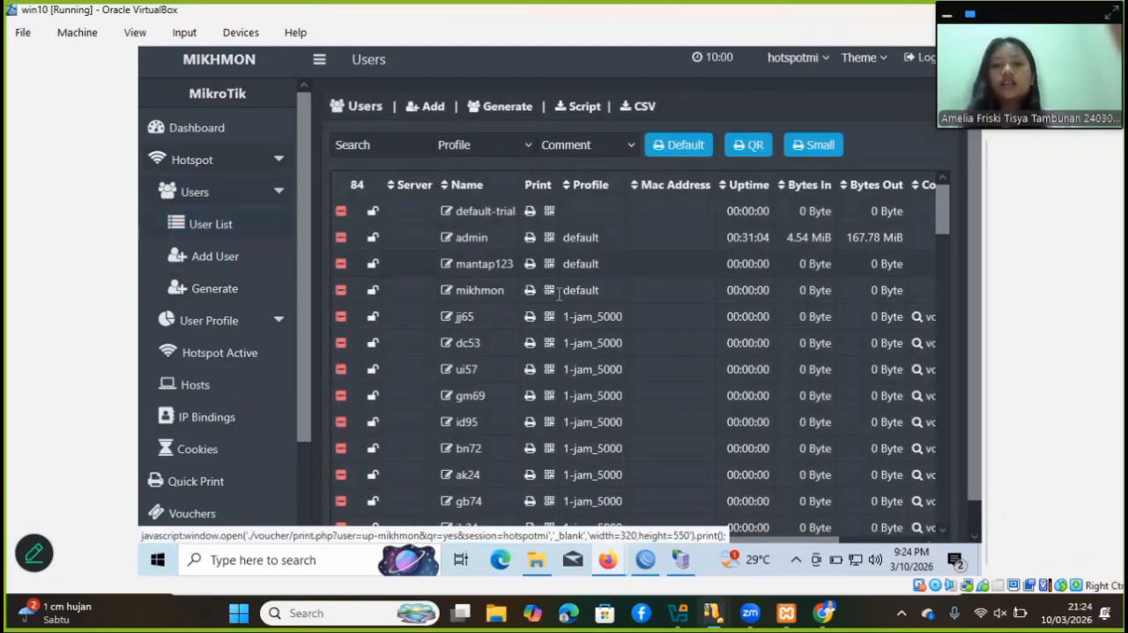
scroll(530, 307, "down", 2)
scroll(530, 308, "up", 2)
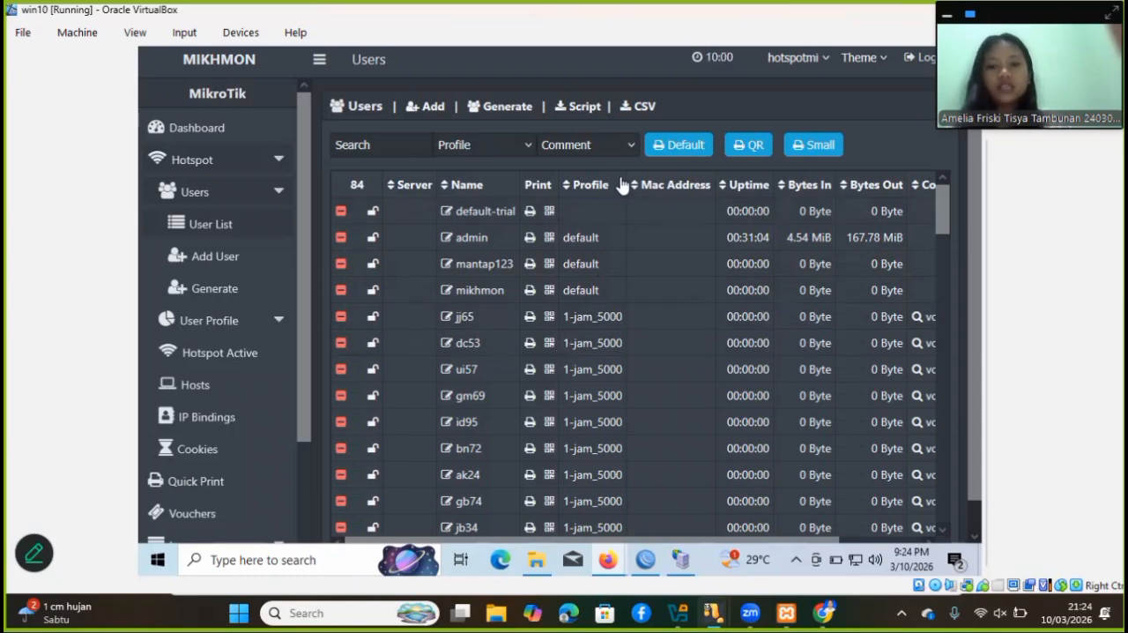
left_click(616, 146)
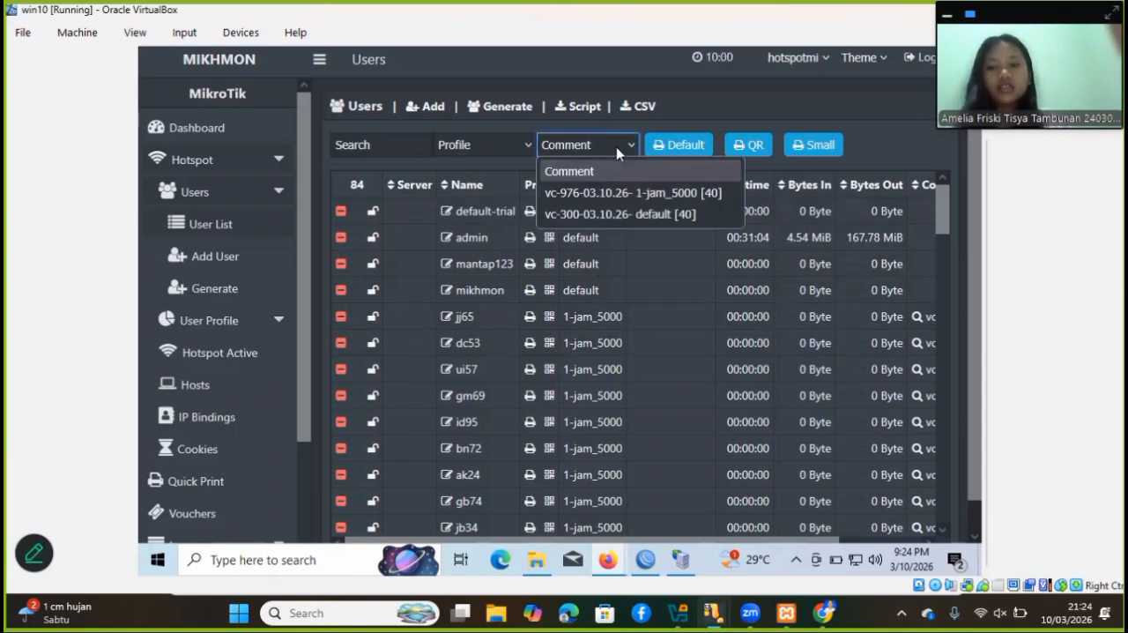
left_click(603, 192)
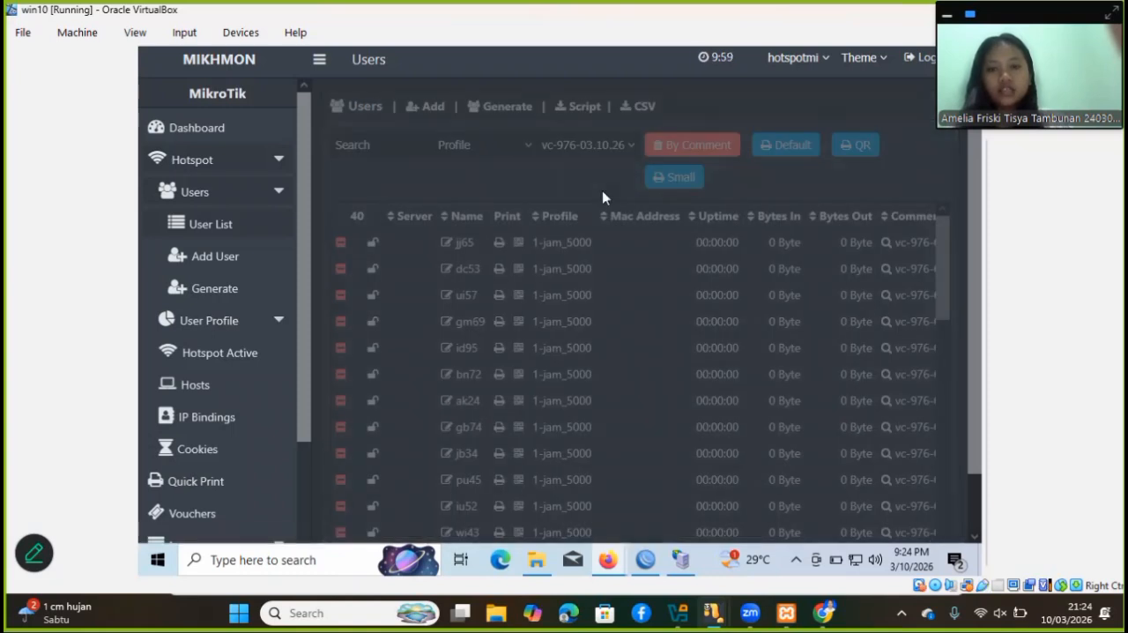
Open the small-format print preview of the filtered vouchers and dismiss the page translation offer
left_click(667, 179)
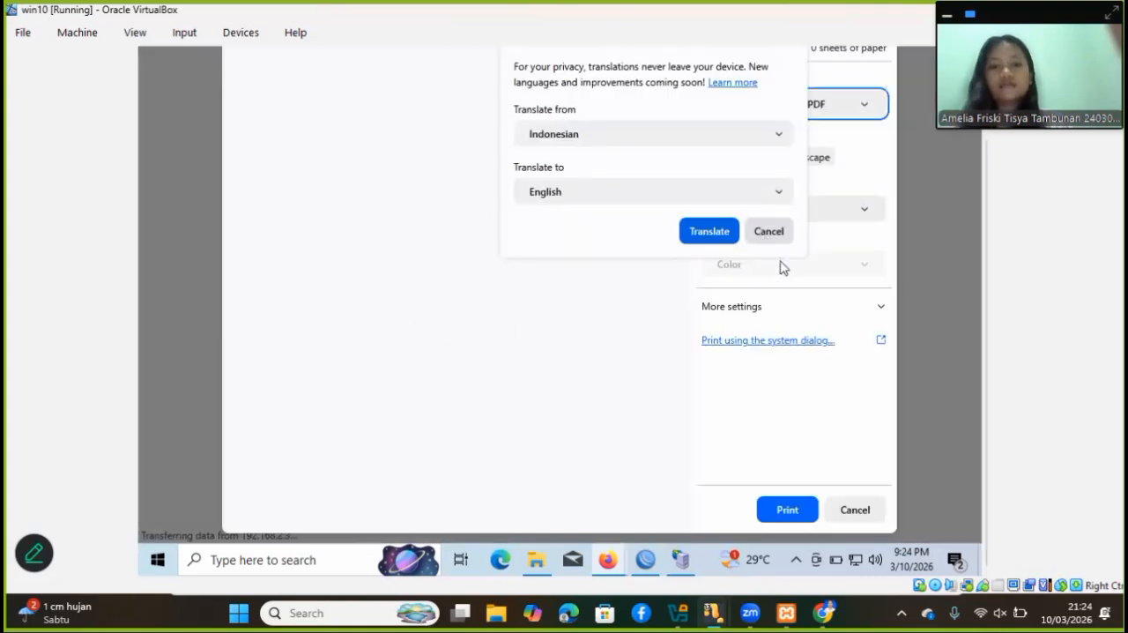
left_click(770, 235)
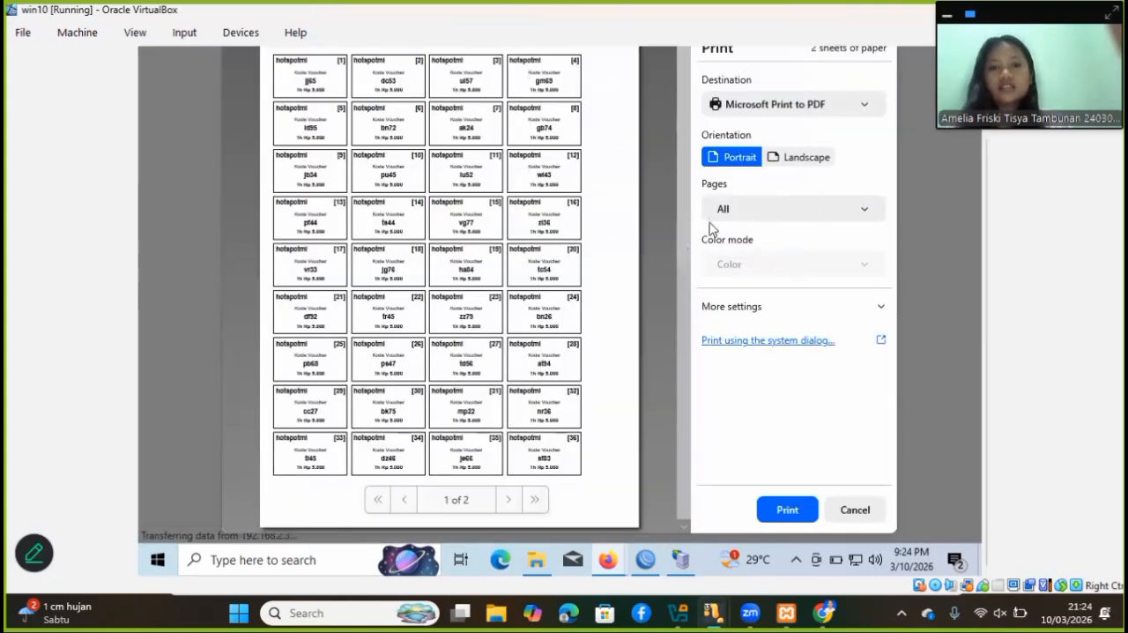
left_click_drag(984, 183, 974, 162)
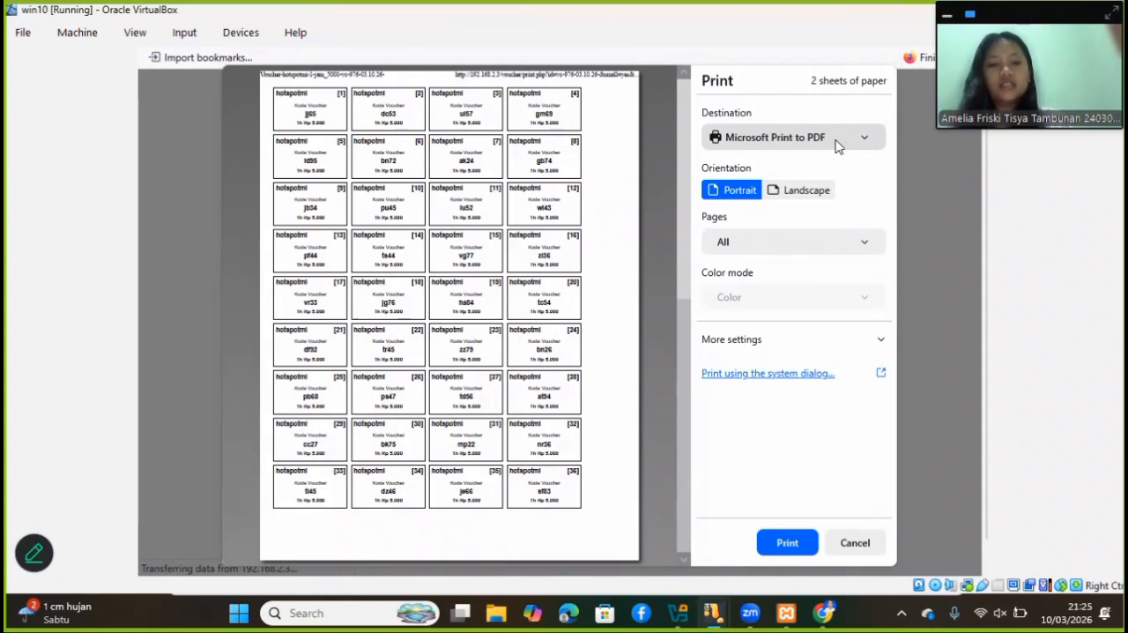
Print the voucher sheet to PDF and save it in the Documents folder under a file name beginning with "vouc"
left_click(763, 546)
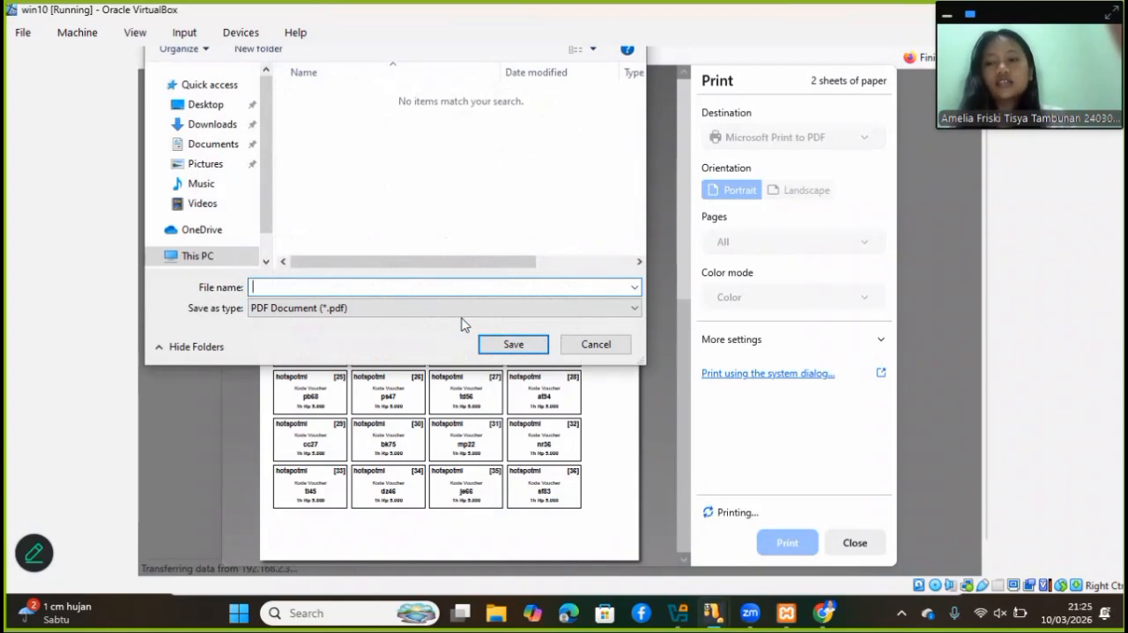
left_click(217, 144)
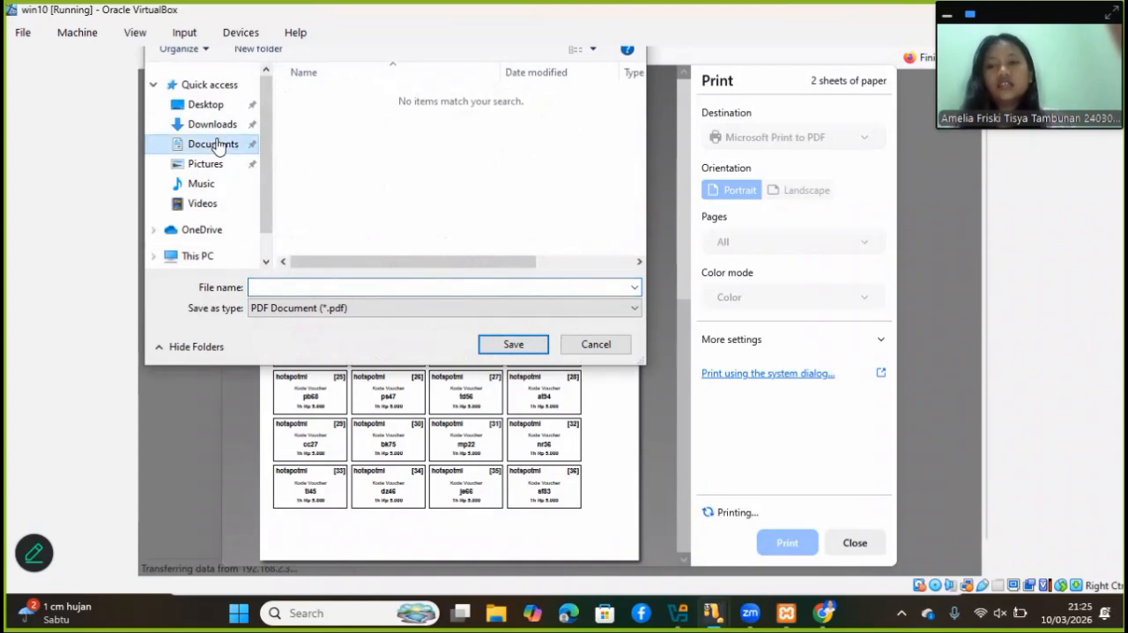
left_click(517, 347)
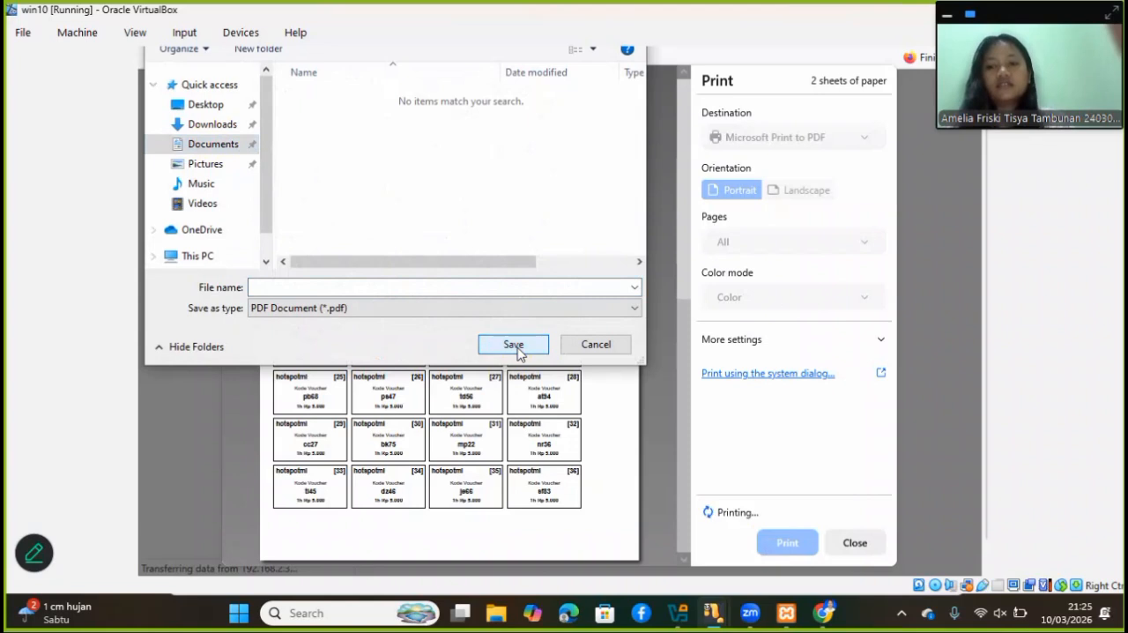
left_click(517, 347)
left_click(450, 287)
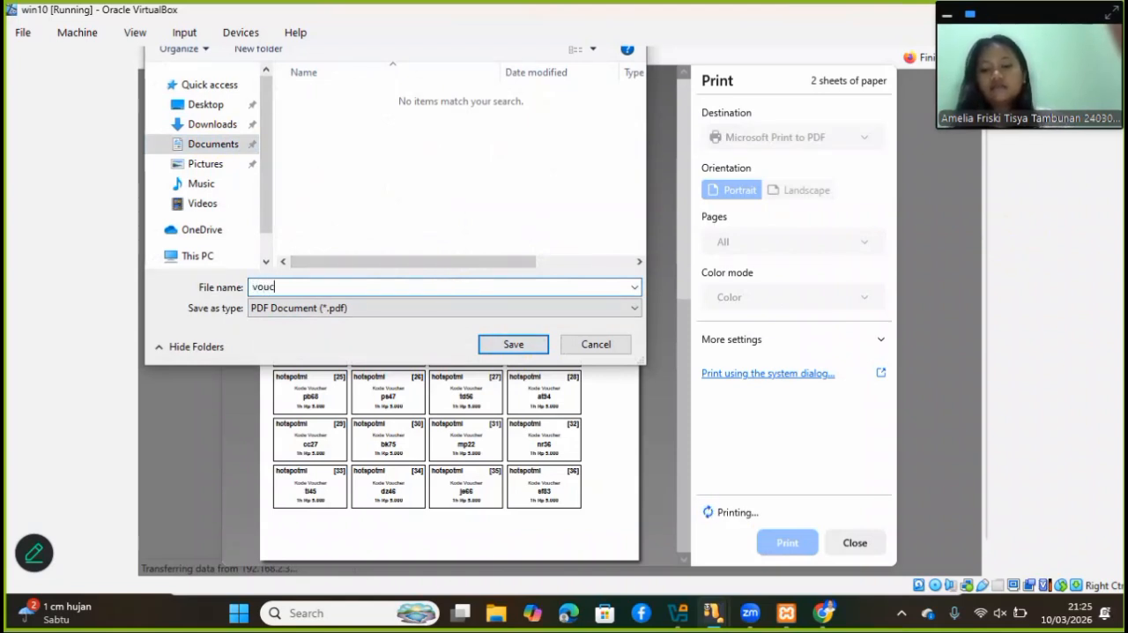
left_click(518, 343)
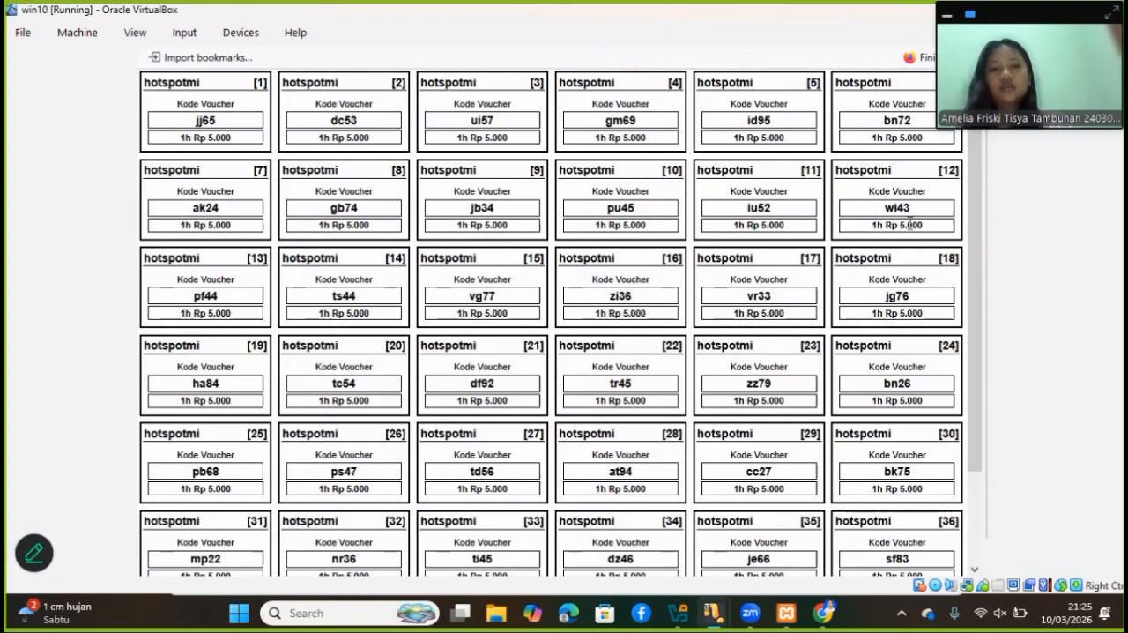
Log out the admin session from the Internet hotspot status page and return to the MikroTik login form
left_click(986, 226)
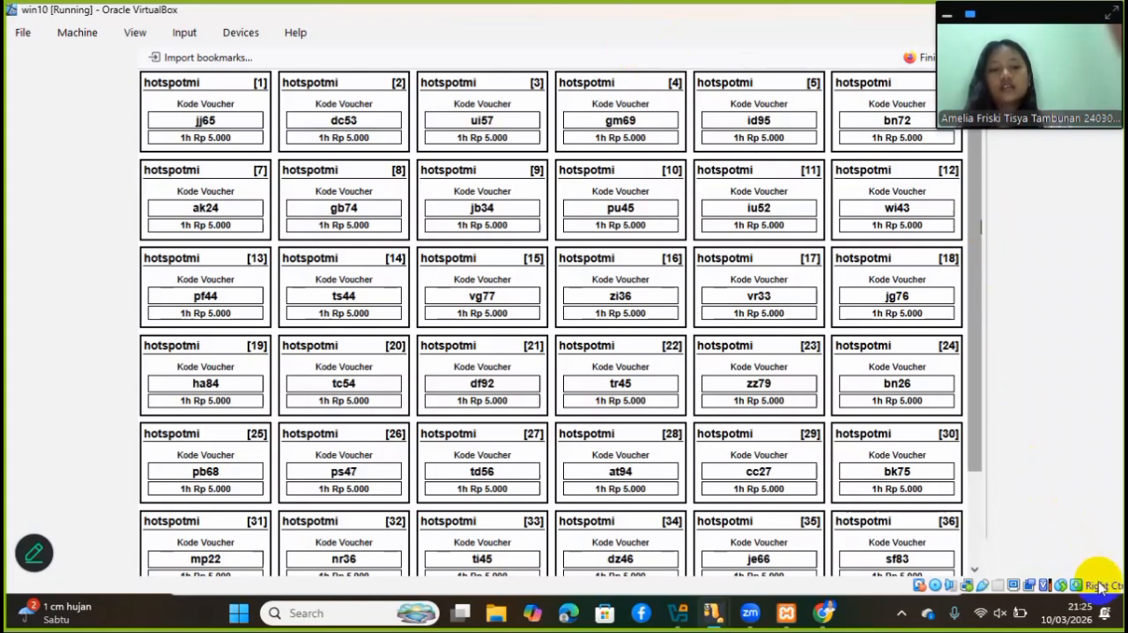
left_click_drag(1094, 583, 1094, 581)
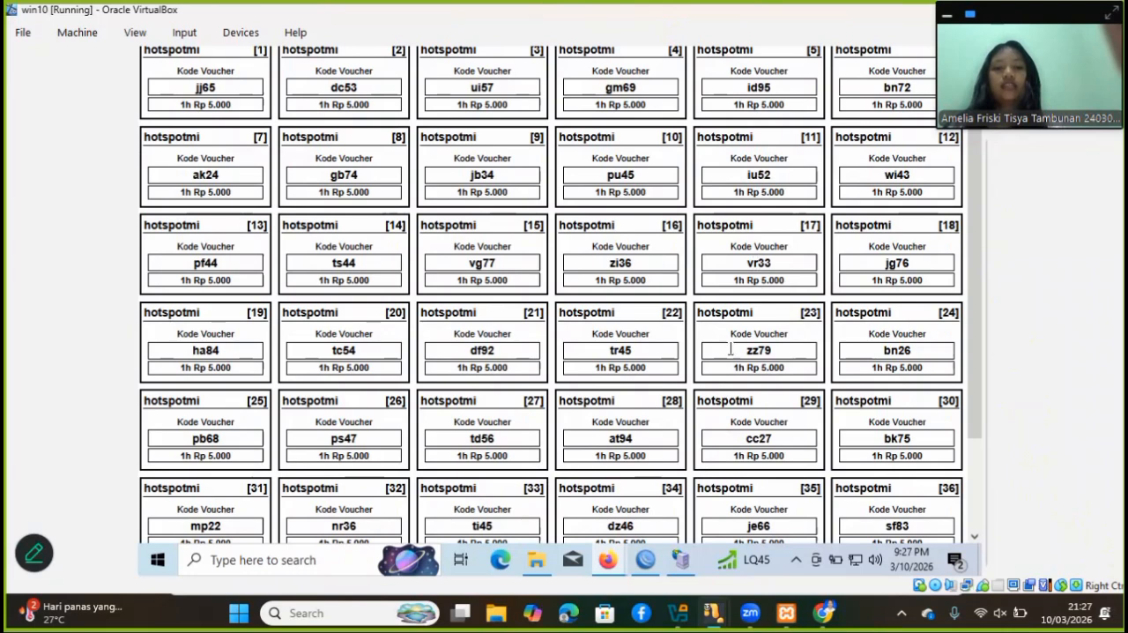
mouse_move(648, 559)
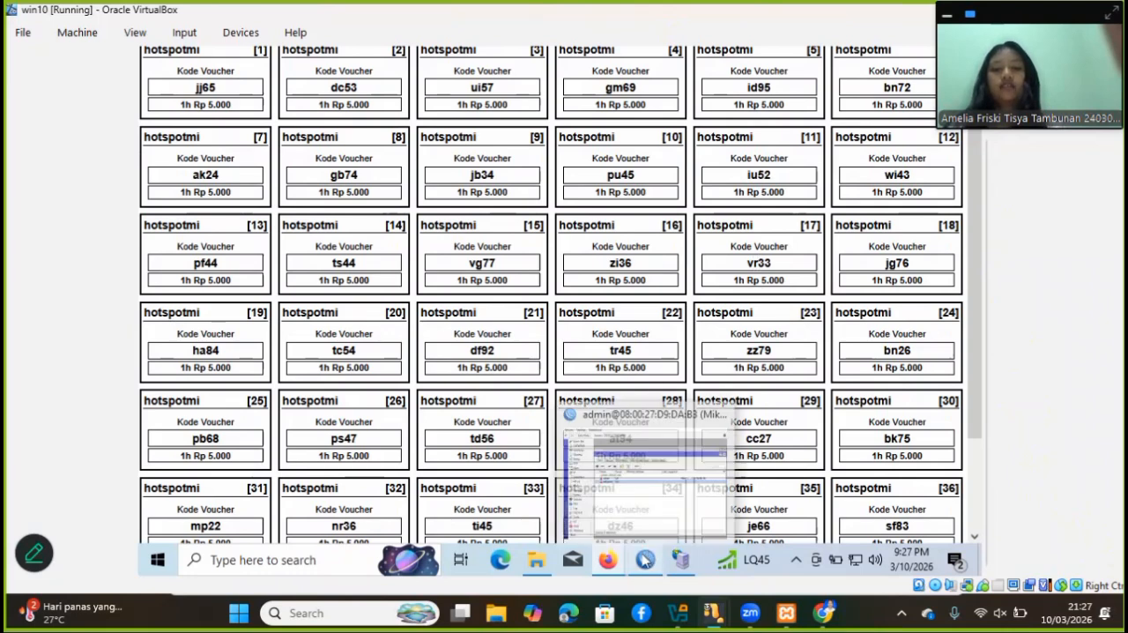
mouse_move(608, 559)
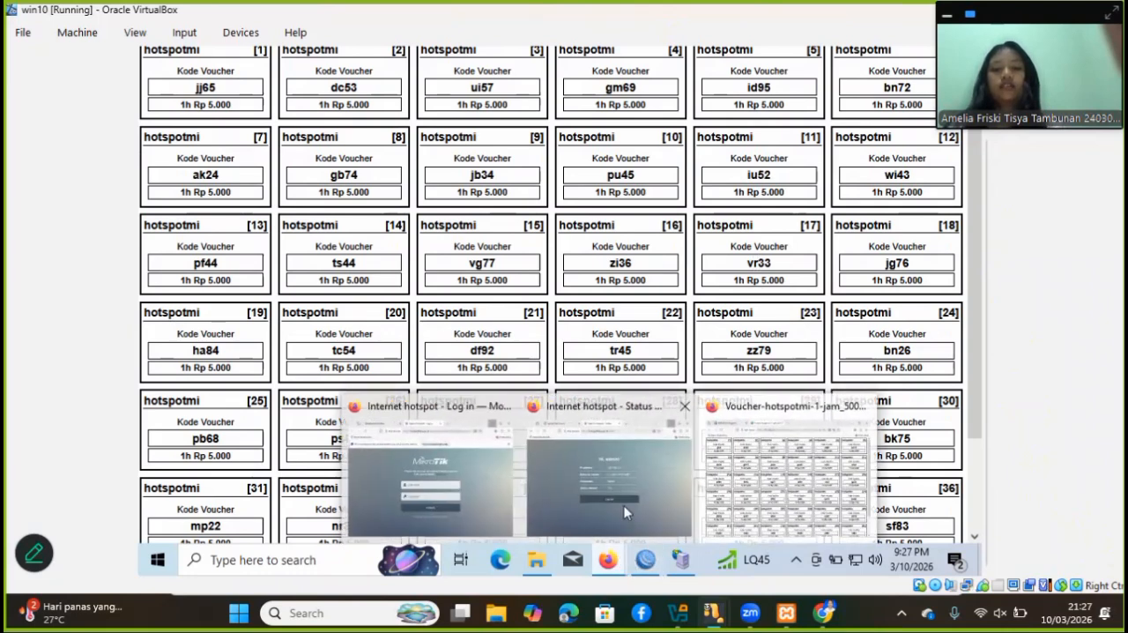
left_click(623, 507)
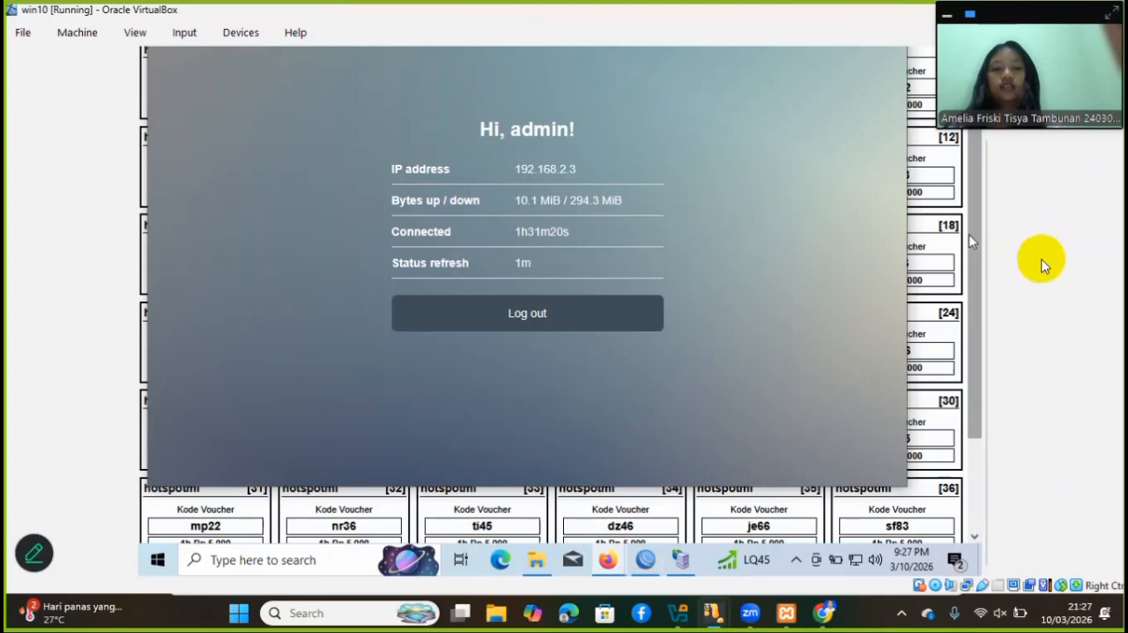
left_click(985, 258)
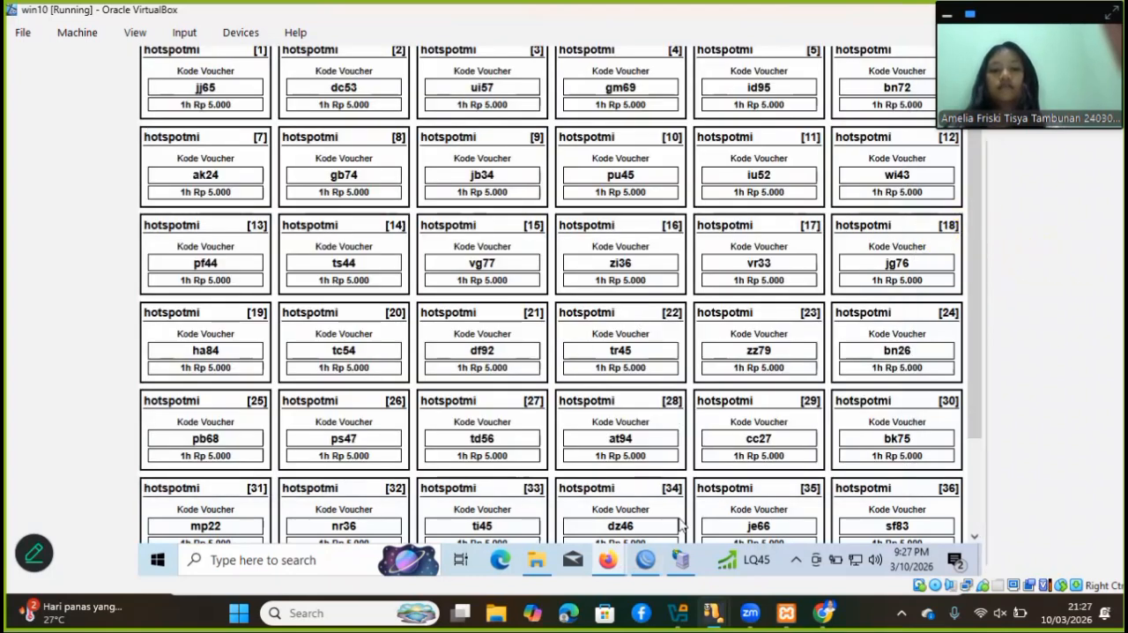
mouse_move(617, 555)
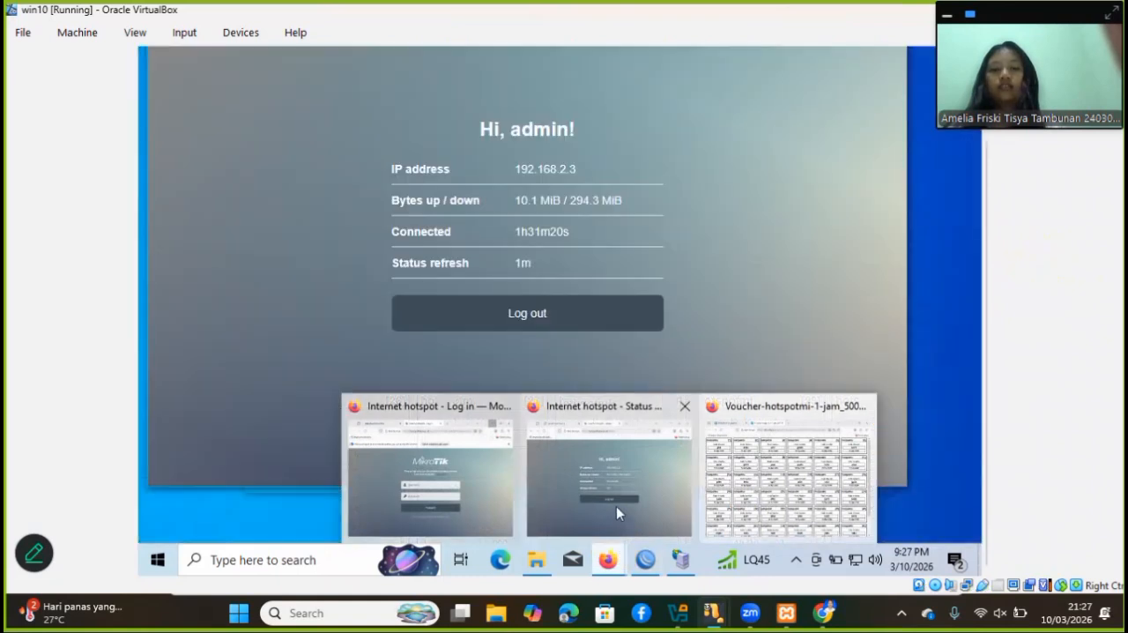
left_click(617, 508)
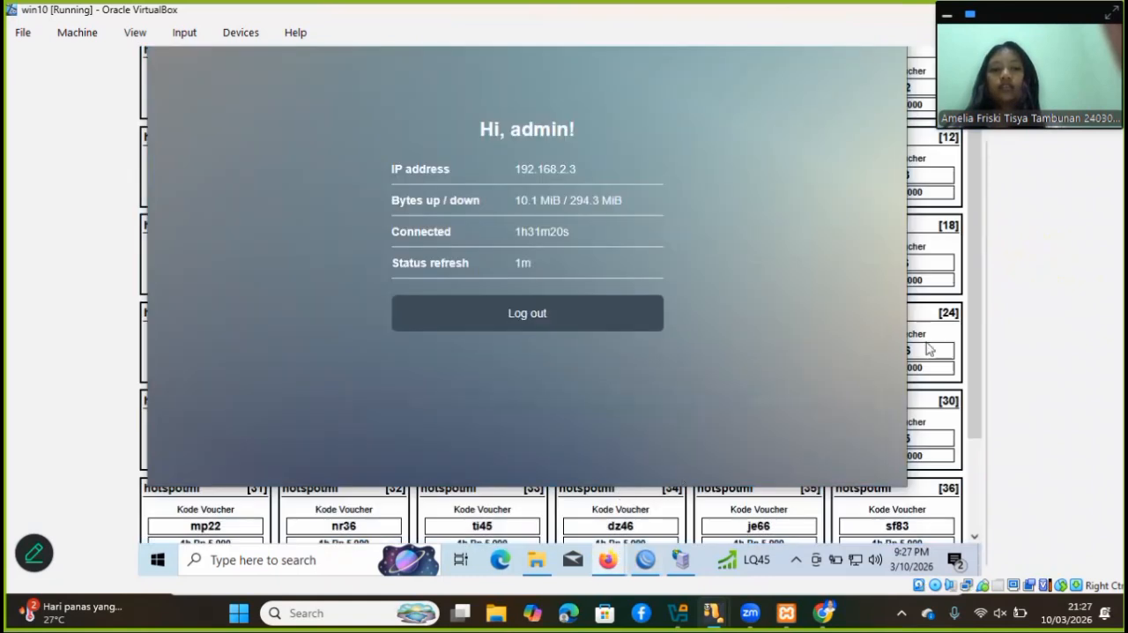
scroll(992, 254, "up", 2)
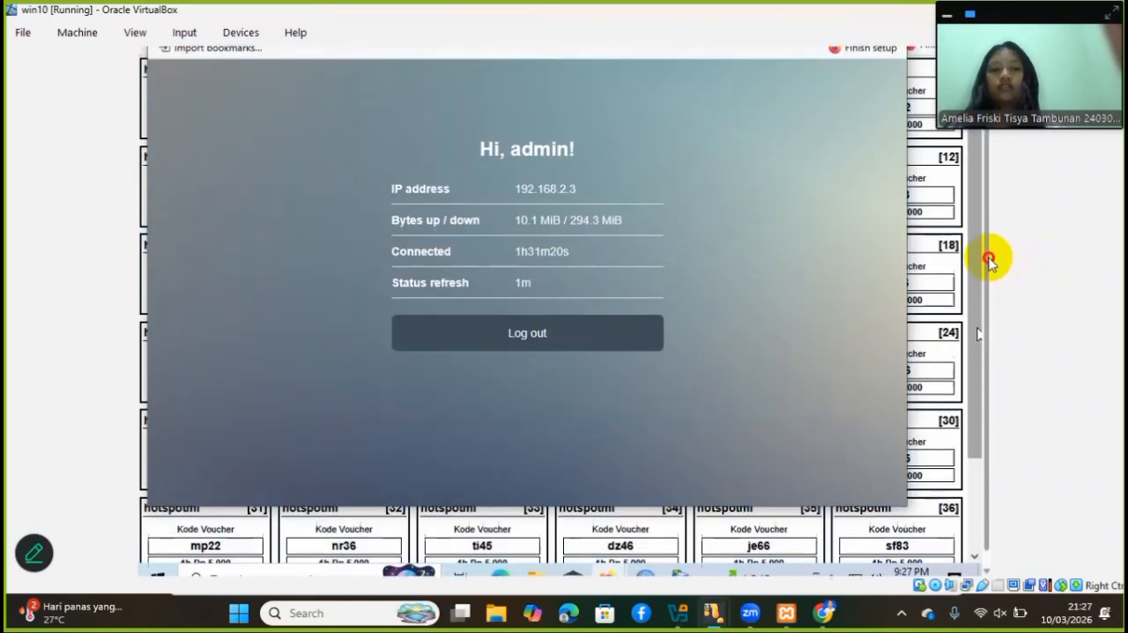
left_click(523, 395)
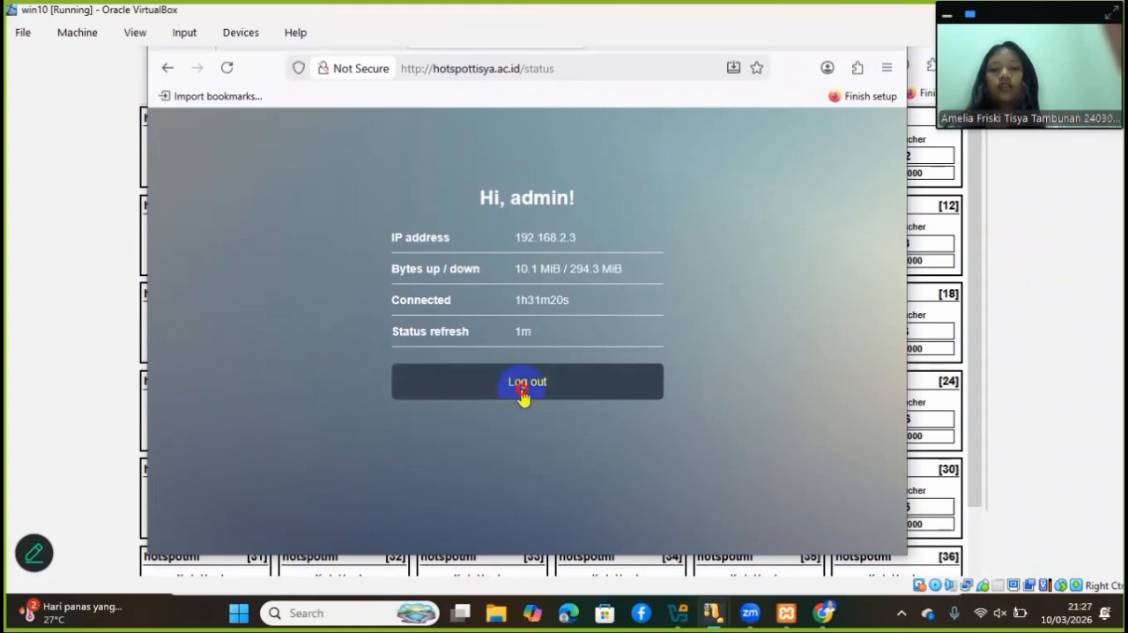
left_click(524, 398)
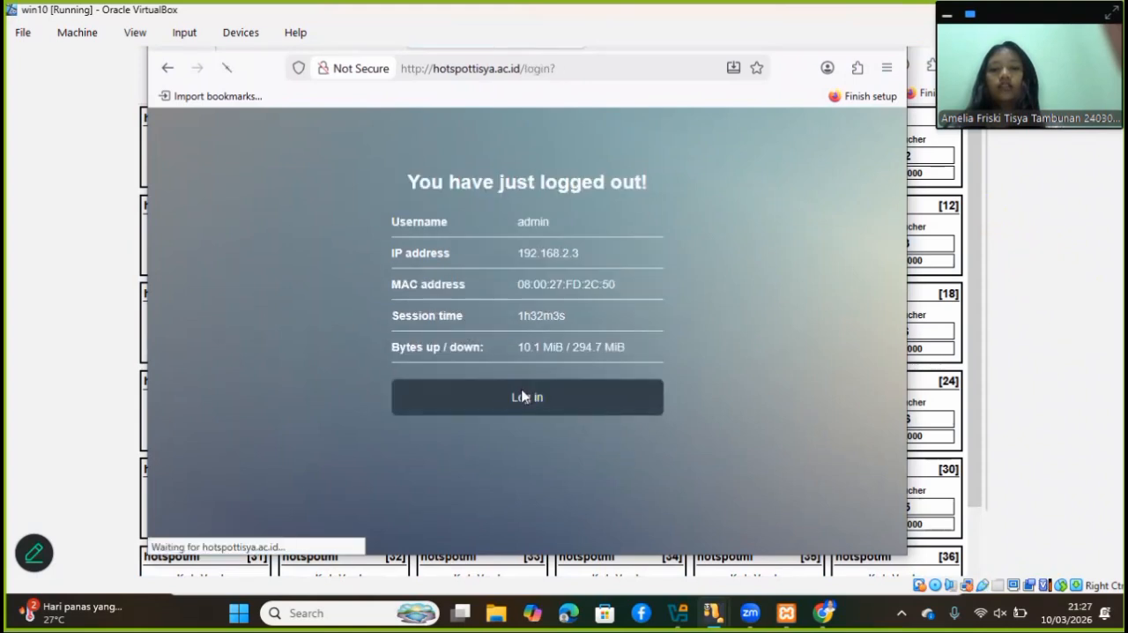
Log in to the hotspot with voucher 17's code as username and password, and decline saving the login in the browser
left_click(490, 280)
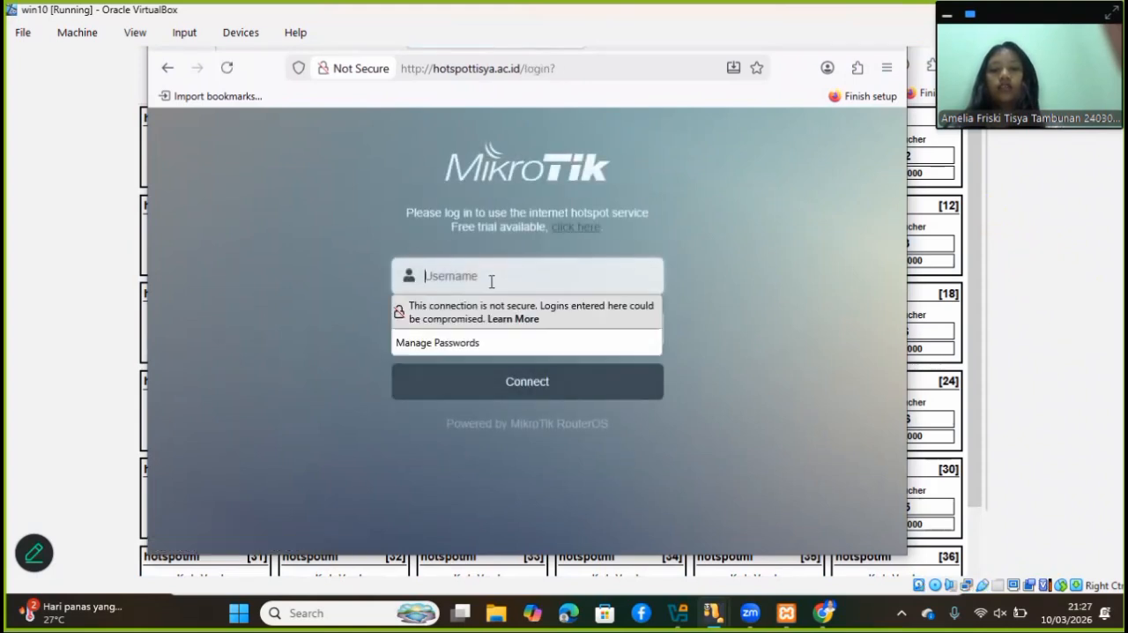
type("vr33")
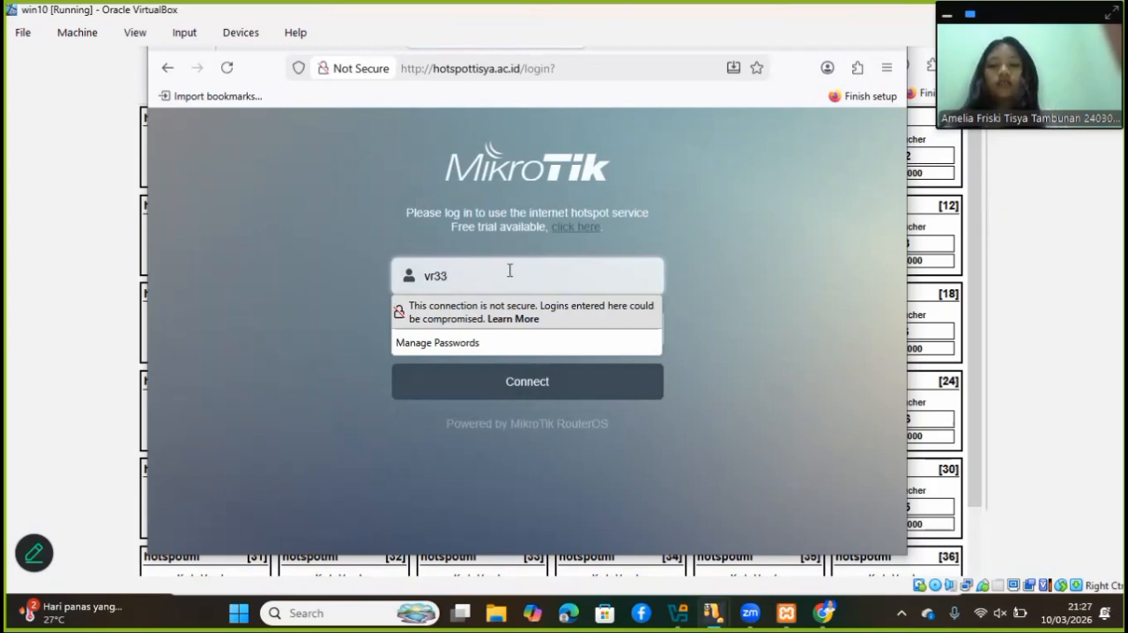
left_click(472, 363)
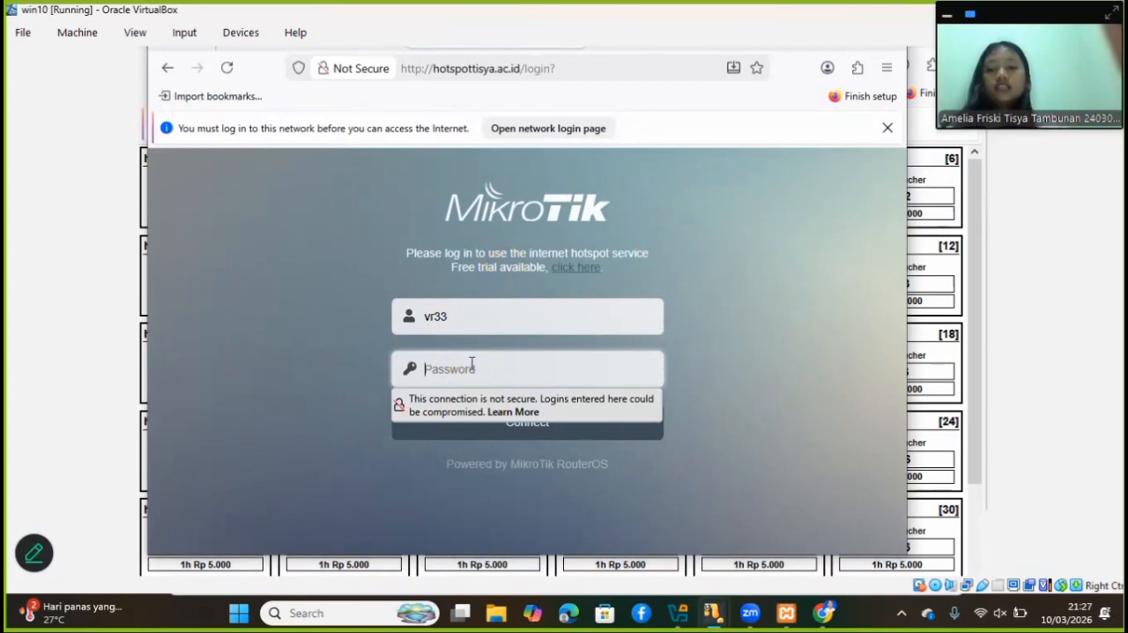
type("v")
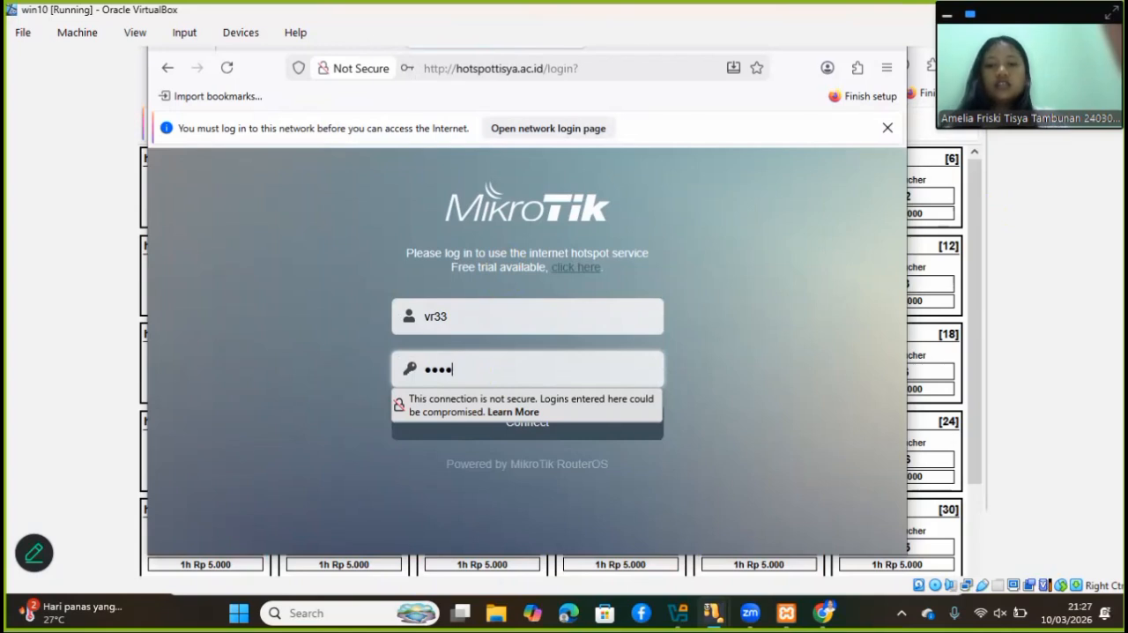
left_click(526, 430)
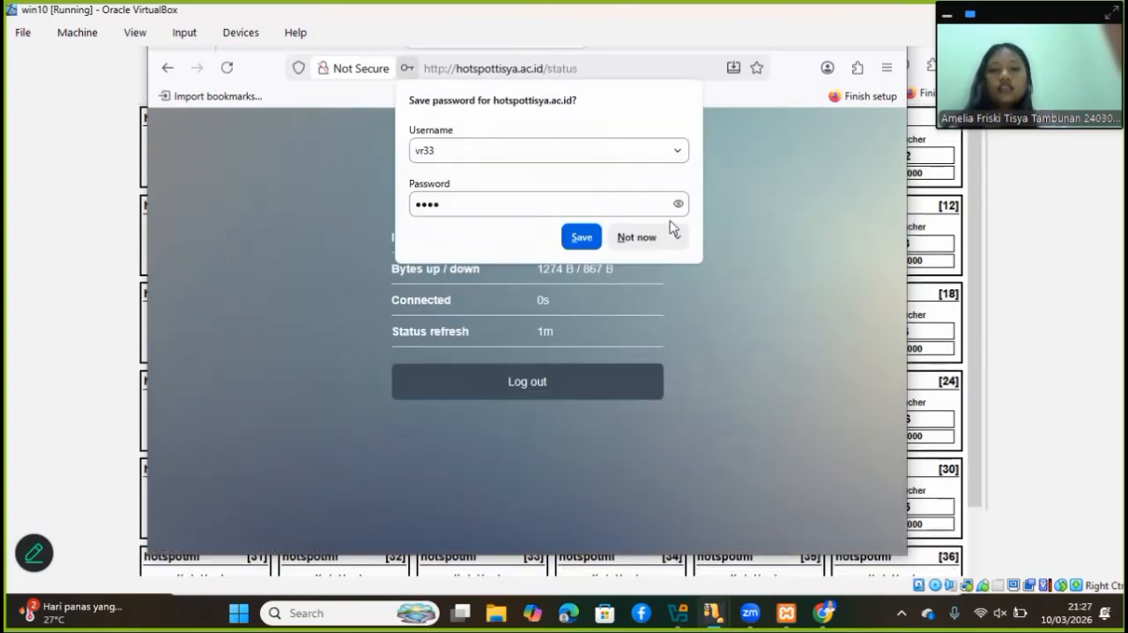
left_click(650, 236)
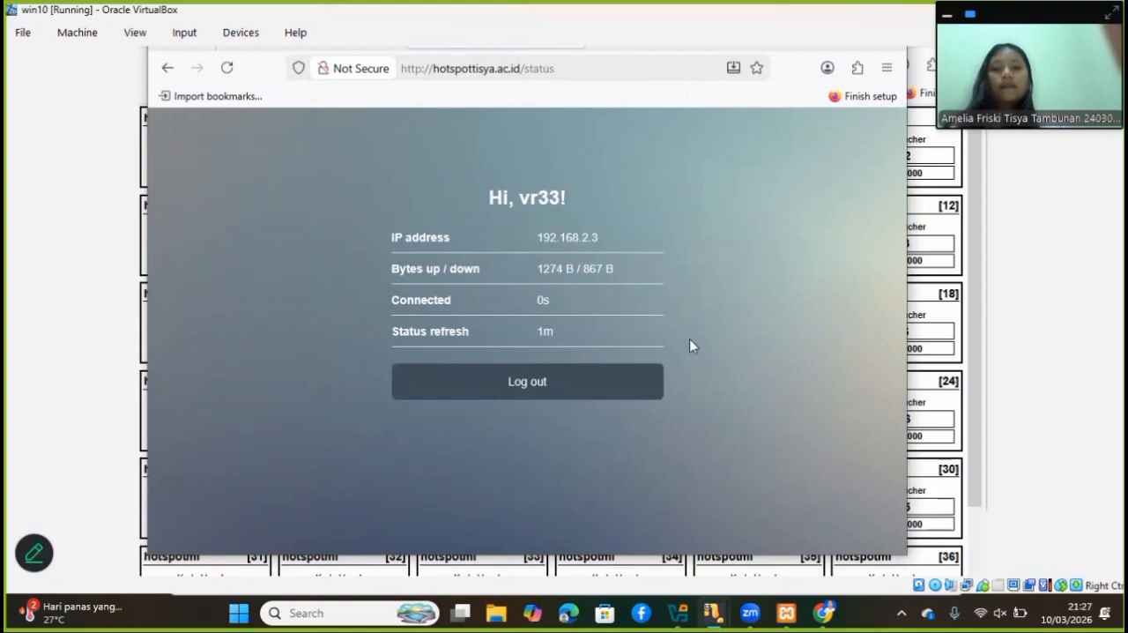